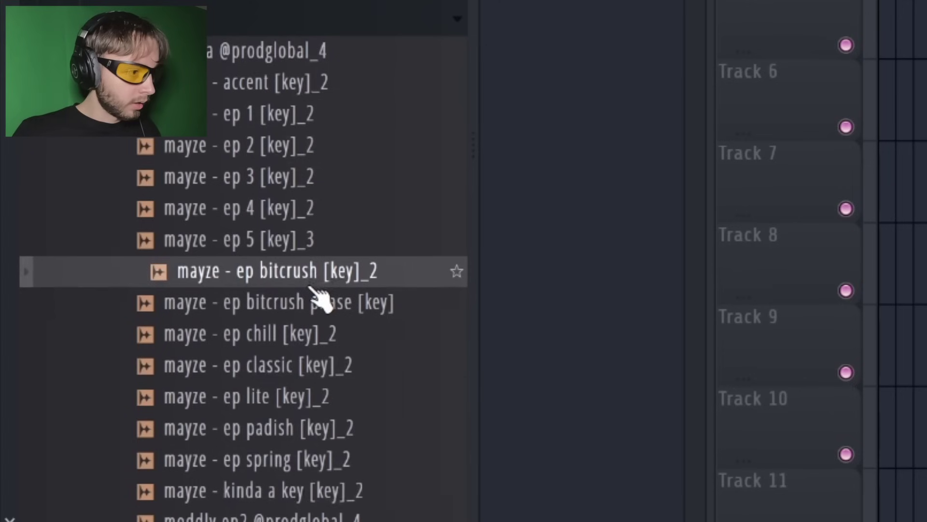
Load the sample "mayze - ep bitcrush phase [key]" into the channel rack as a new channel
{"action": "left_click_drag", "start_coordinate": [333, 309], "coordinate": [418, 103]}
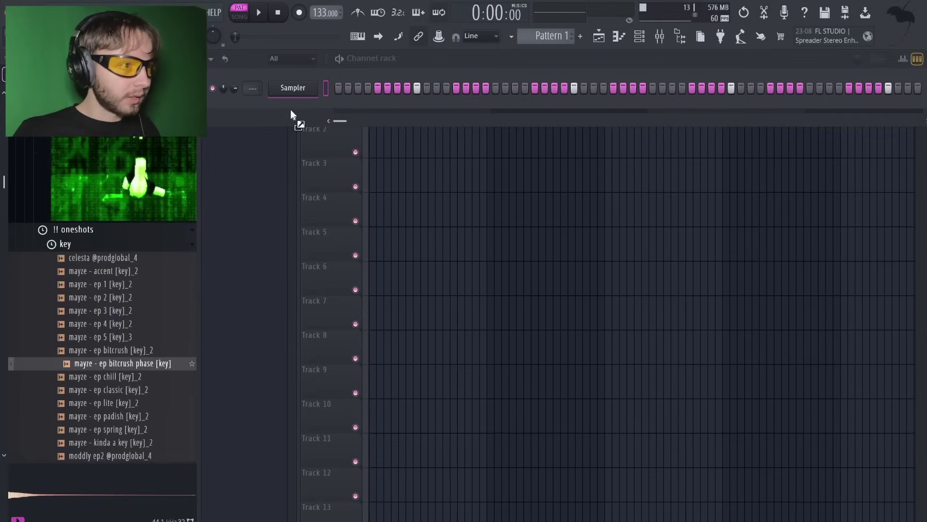
{"action": "left_click_drag", "start_coordinate": [291, 114], "coordinate": [293, 116]}
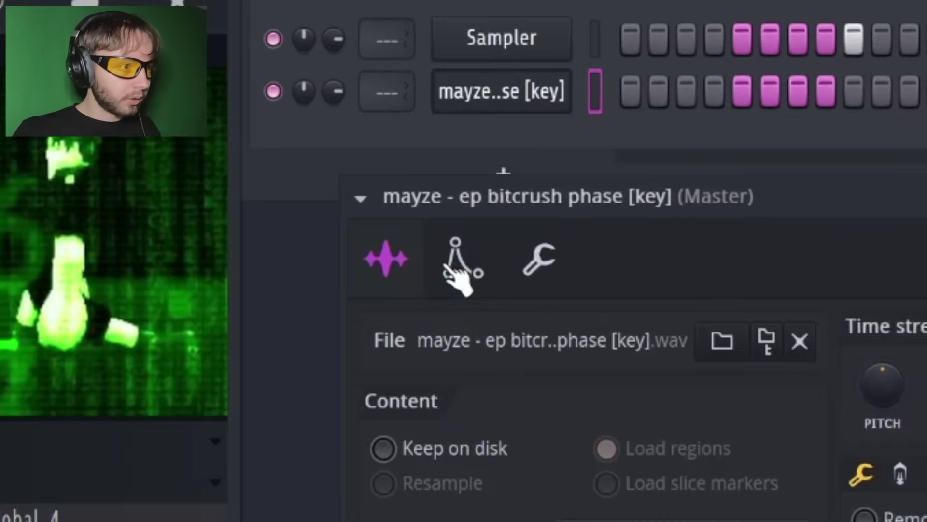
{"action": "left_click", "coordinate": [278, 166]}
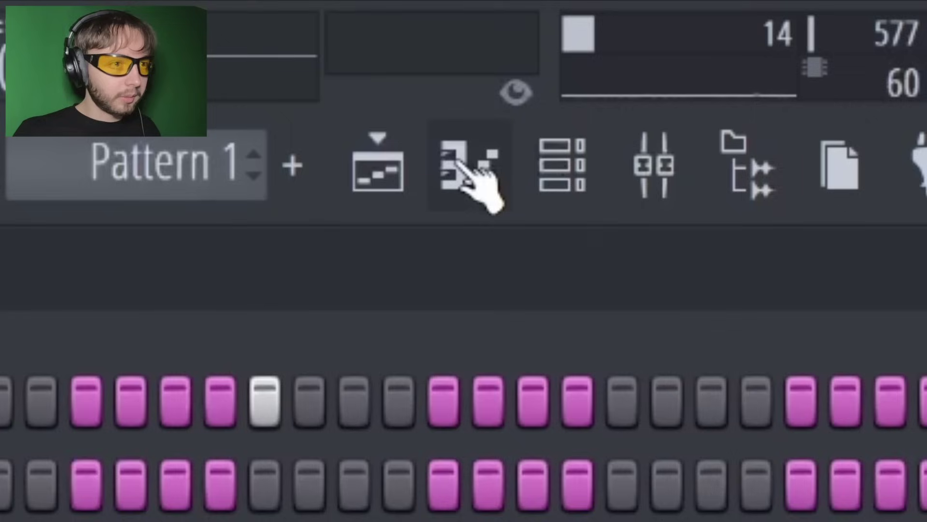
Open the new channel's piano roll and set the scale highlighting root note to C
{"action": "left_click", "coordinate": [459, 166]}
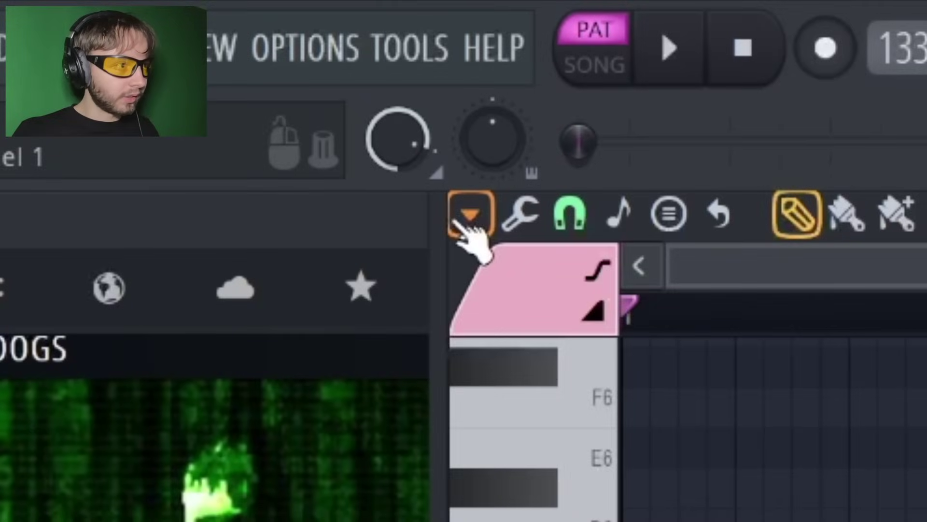
{"action": "left_click", "coordinate": [465, 220]}
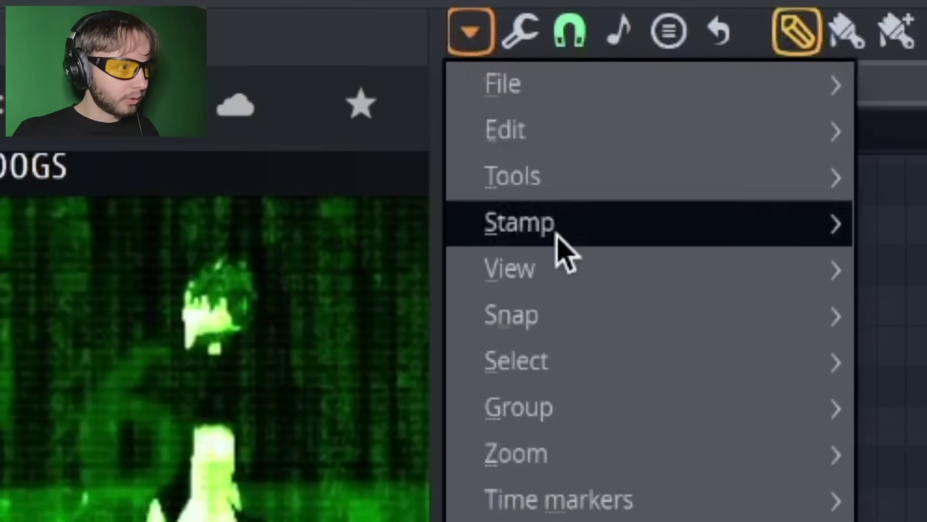
{"action": "mouse_move", "coordinate": [559, 449]}
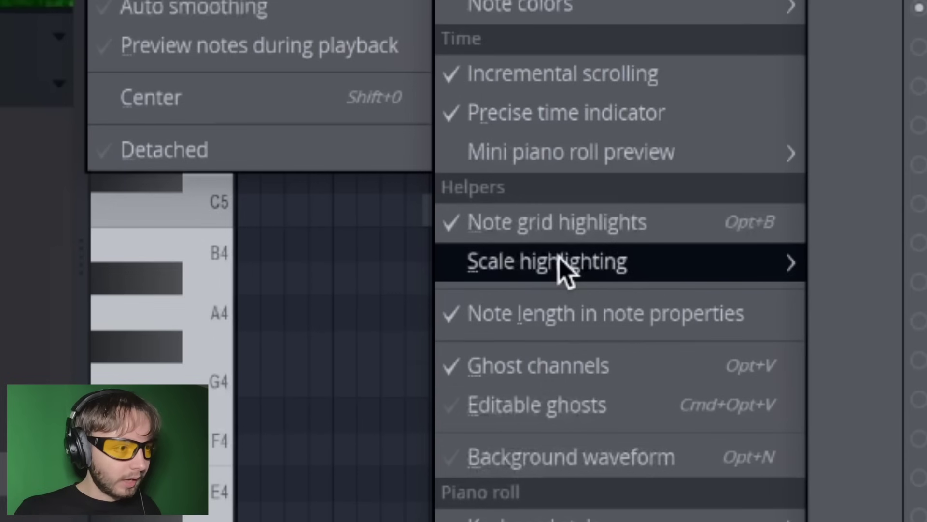
{"action": "mouse_move", "coordinate": [559, 265]}
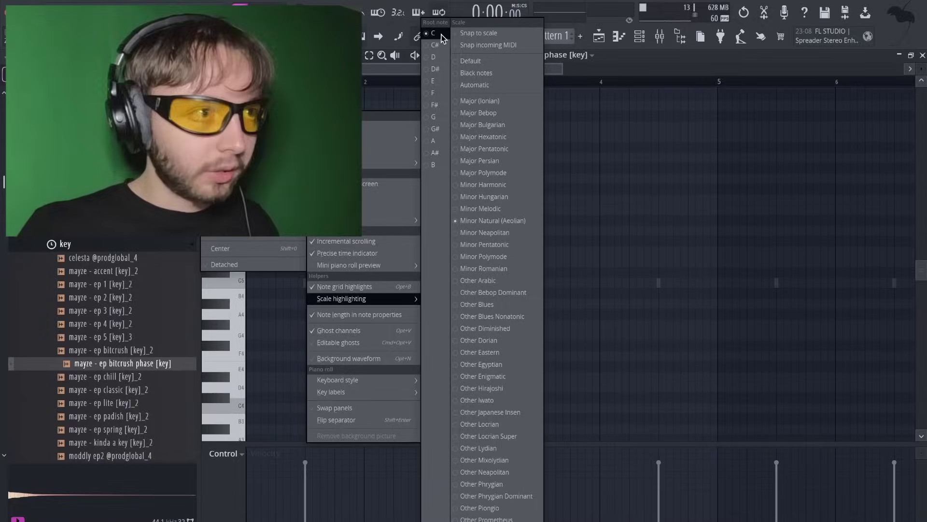
{"action": "left_click", "coordinate": [435, 34]}
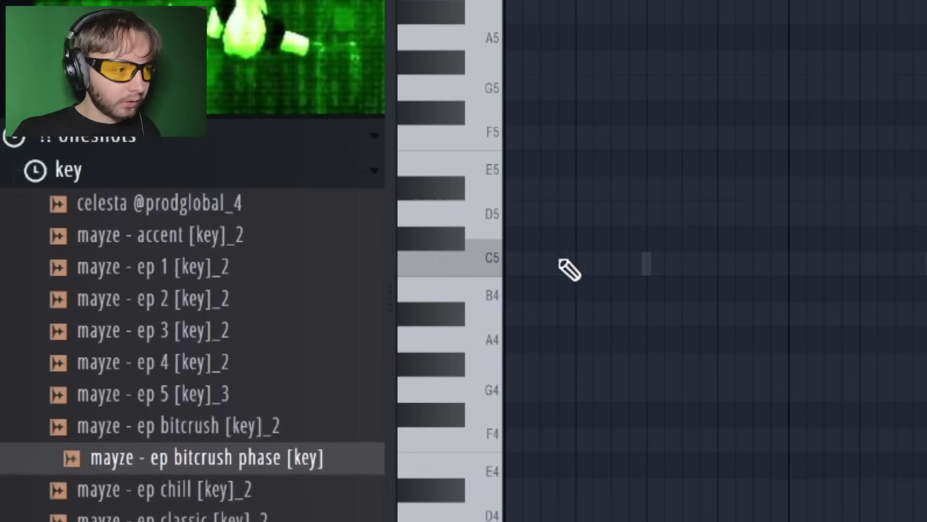
Place a stack of notes at the start of bar 1, one on every semitone from C5 up to G5
{"action": "left_click", "coordinate": [405, 264]}
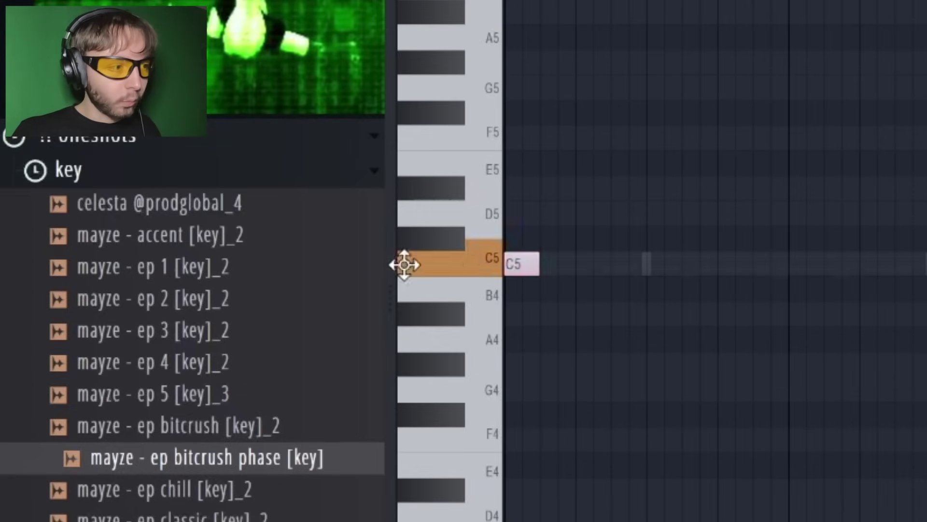
{"action": "left_click", "coordinate": [521, 213]}
{"action": "left_click", "coordinate": [517, 189]}
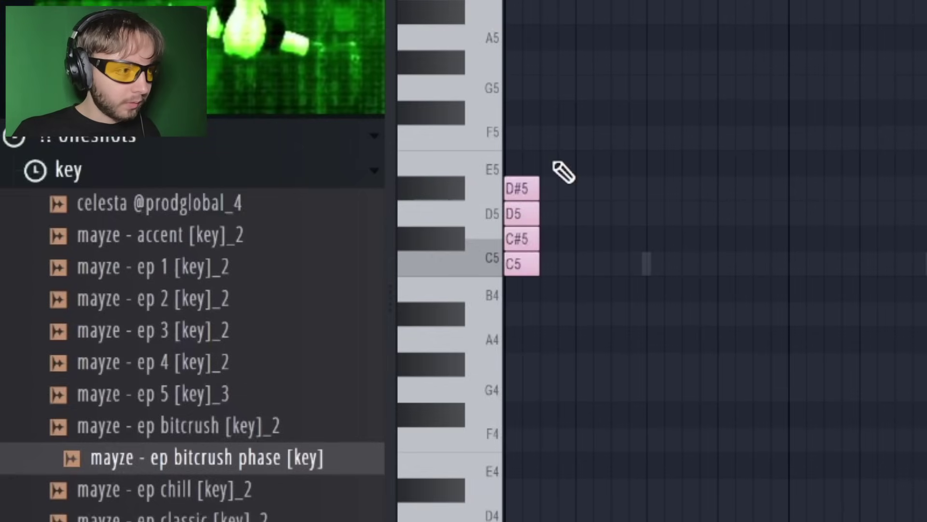
{"action": "left_click", "coordinate": [535, 87]}
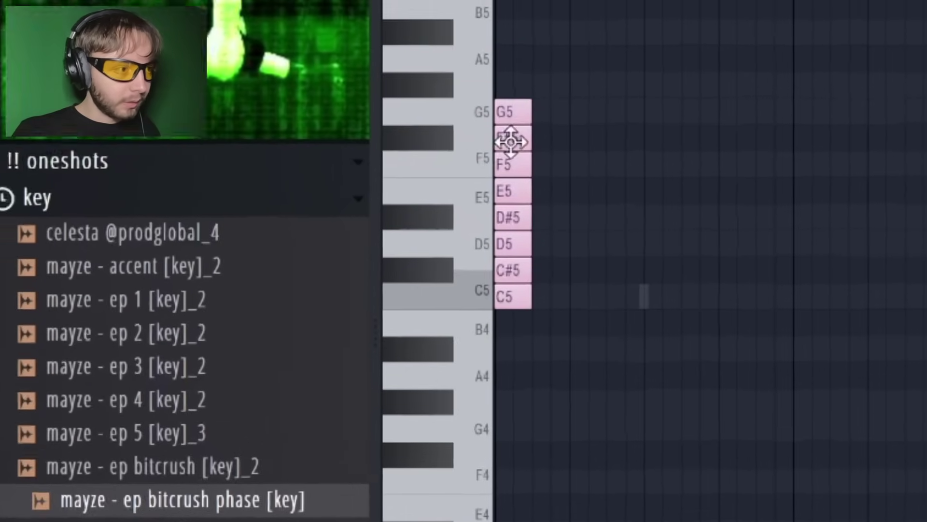
Delete every stacked note except G5 and lengthen G5 to about six steps
{"action": "right_click", "coordinate": [521, 114]}
{"action": "left_click_drag", "start_coordinate": [307, 224], "coordinate": [354, 223]}
{"action": "left_click_drag", "start_coordinate": [378, 189], "coordinate": [385, 271]}
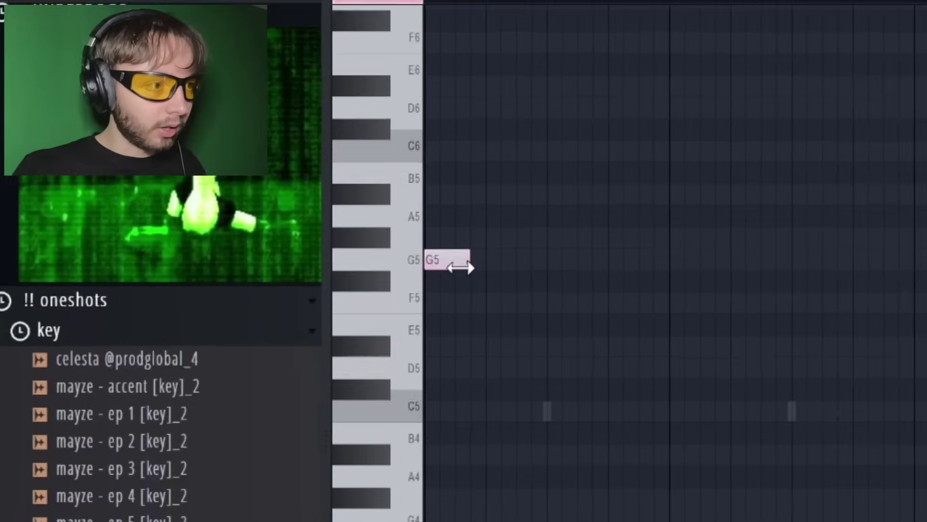
{"action": "left_click_drag", "start_coordinate": [586, 325], "coordinate": [565, 315]}
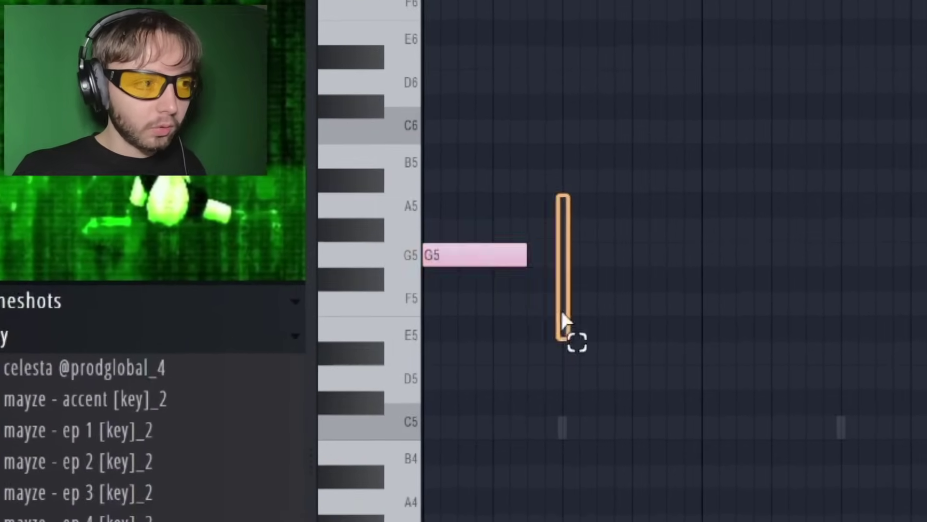
{"action": "left_click_drag", "start_coordinate": [637, 129], "coordinate": [441, 349]}
{"action": "left_click_drag", "start_coordinate": [597, 154], "coordinate": [509, 208]}
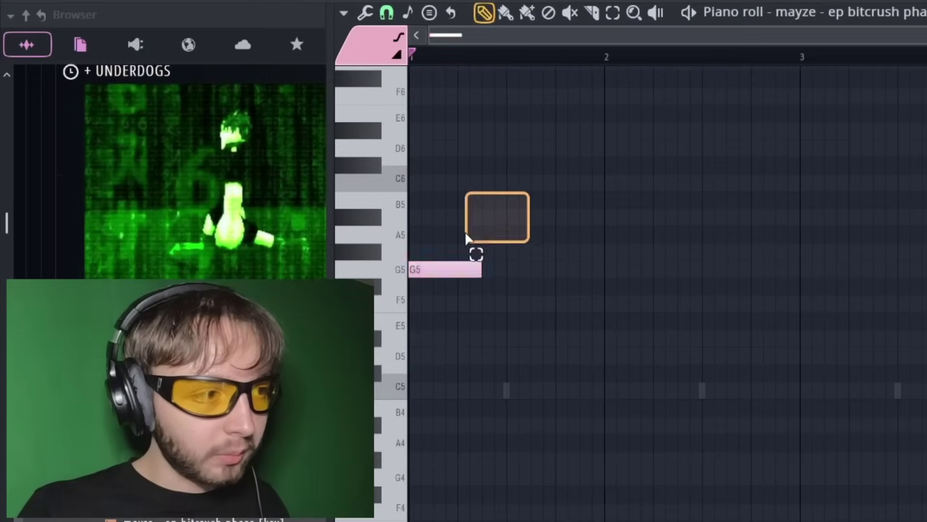
{"action": "left_click_drag", "start_coordinate": [467, 237], "coordinate": [466, 239]}
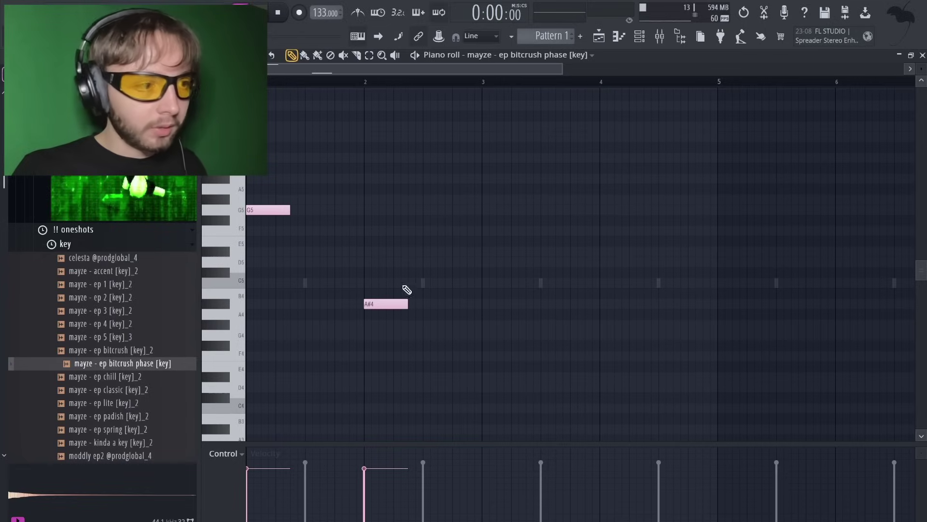
{"action": "left_click_drag", "start_coordinate": [351, 163], "coordinate": [265, 254]}
{"action": "key", "text": "ctrl+d"}
{"action": "scroll", "coordinate": [317, 257], "scroll_direction": "up", "scroll_amount": 1}
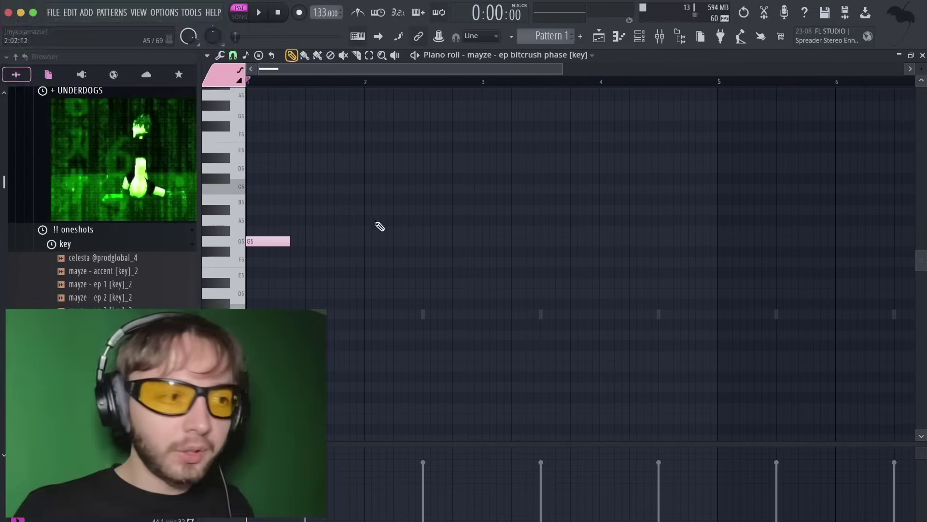
{"action": "left_click_drag", "start_coordinate": [332, 206], "coordinate": [247, 281]}
{"action": "right_click", "coordinate": [312, 268]}
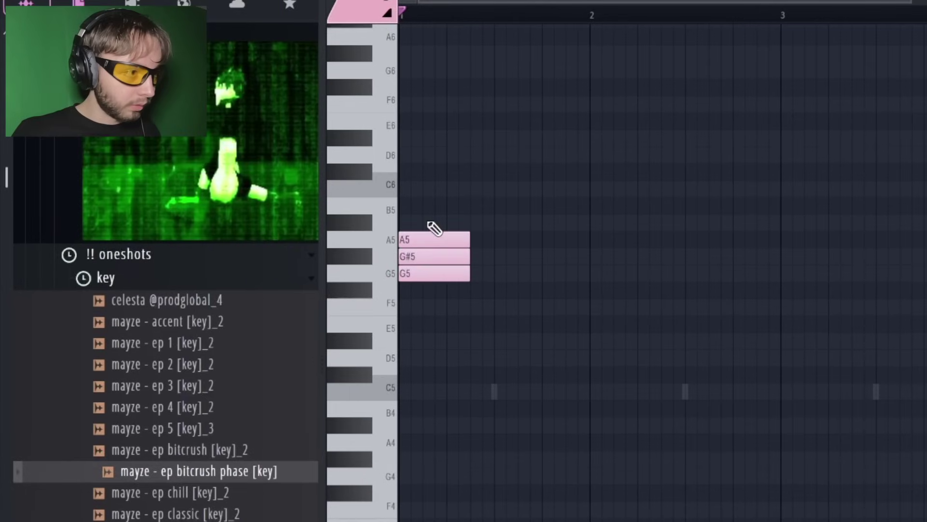
Complete the first chord above G5 with A#5 and D6, counting up by semitones and deleting the helper notes between them
{"action": "left_click", "coordinate": [441, 223]}
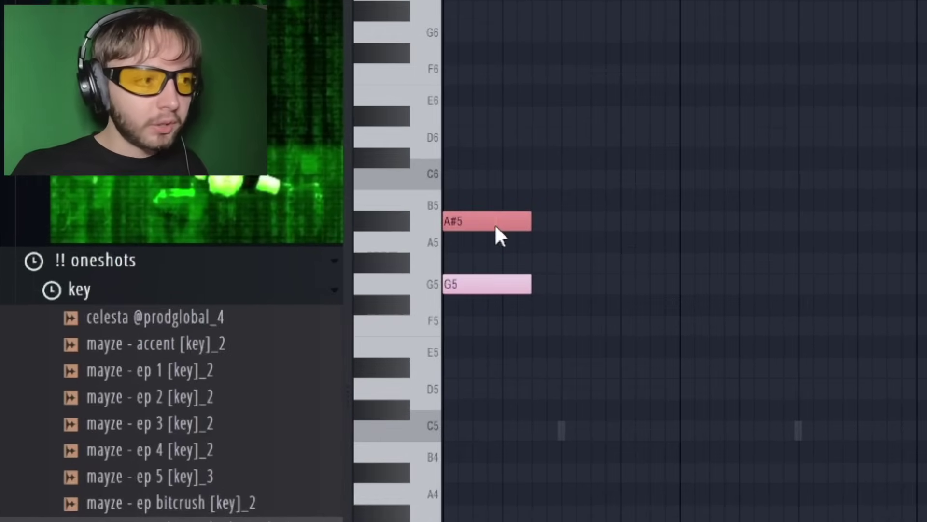
{"action": "left_click", "coordinate": [415, 205]}
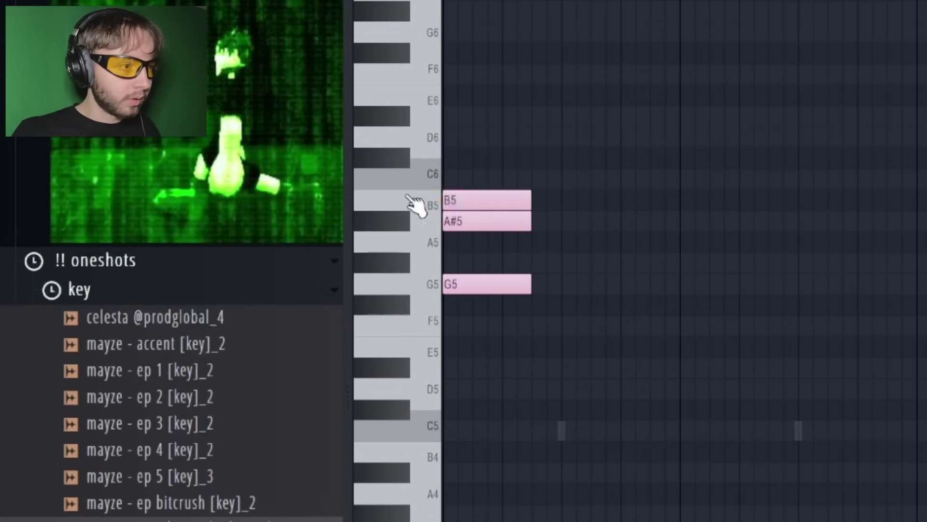
{"action": "left_click", "coordinate": [409, 178]}
{"action": "left_click", "coordinate": [476, 140]}
{"action": "right_click", "coordinate": [474, 159]}
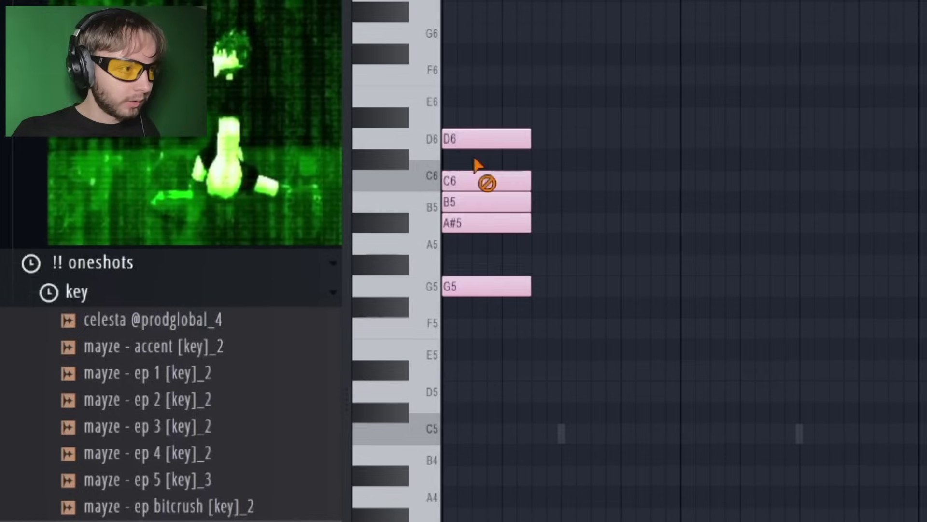
{"action": "right_click", "coordinate": [474, 179]}
{"action": "right_click", "coordinate": [472, 200]}
Select the whole G5, A#5 and D6 chord and transpose it down one octave
{"action": "left_click_drag", "start_coordinate": [582, 108], "coordinate": [486, 349]}
{"action": "mouse_move", "coordinate": [476, 398]}
{"action": "left_mouse_down"}
{"action": "mouse_move", "coordinate": [456, 420]}
{"action": "mouse_move", "coordinate": [456, 396]}
{"action": "left_mouse_up"}
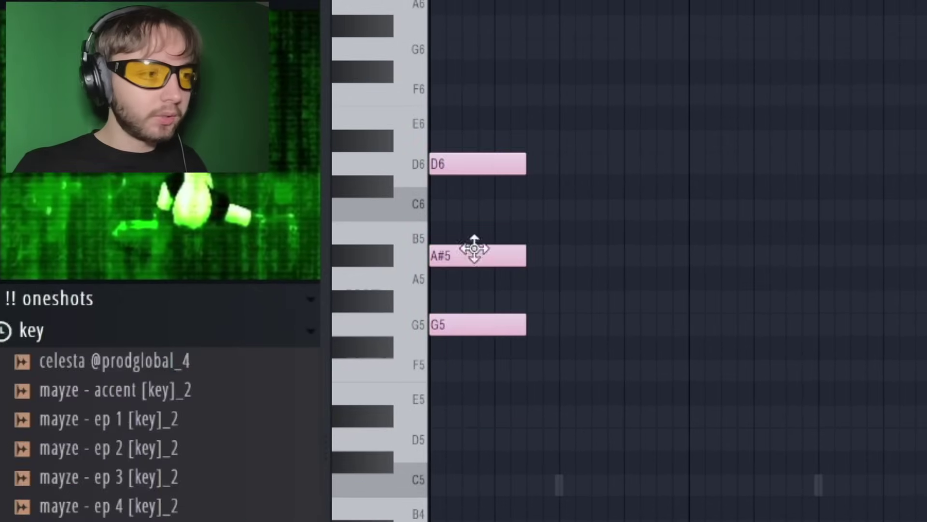
{"action": "left_click_drag", "start_coordinate": [605, 382], "coordinate": [436, 92]}
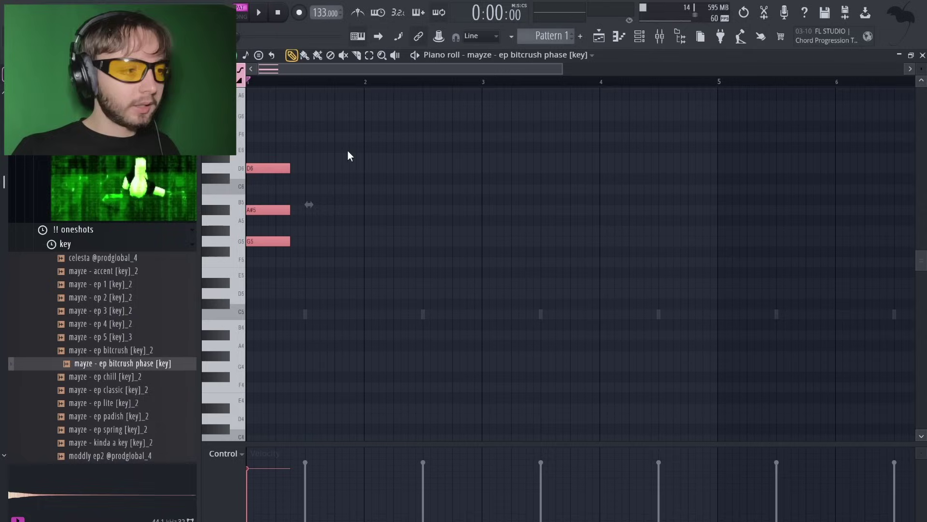
{"action": "key", "text": "ctrl+Down"}
{"action": "scroll", "coordinate": [391, 186], "scroll_direction": "down", "scroll_amount": 1}
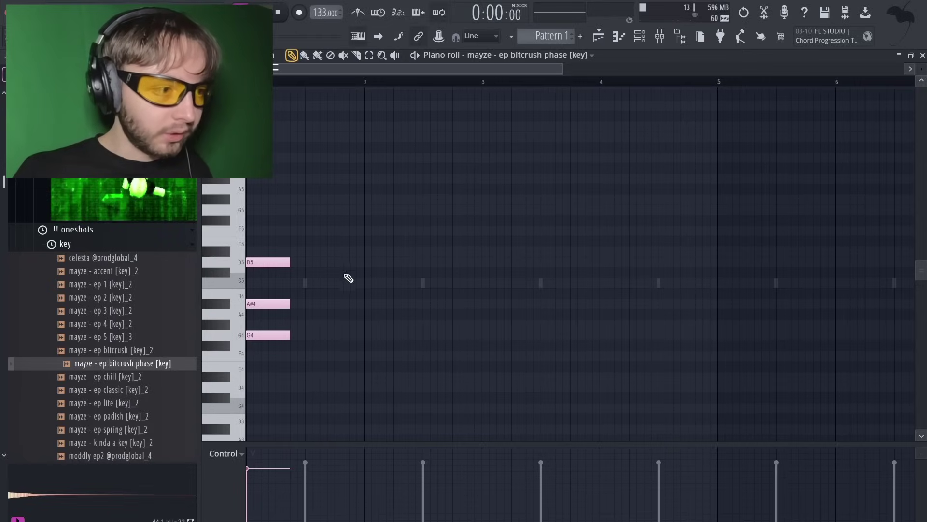
Add a second chord of G#4, C5 and D5 on beat 4 of bar 1 and play the pattern
{"action": "left_click", "coordinate": [335, 325]}
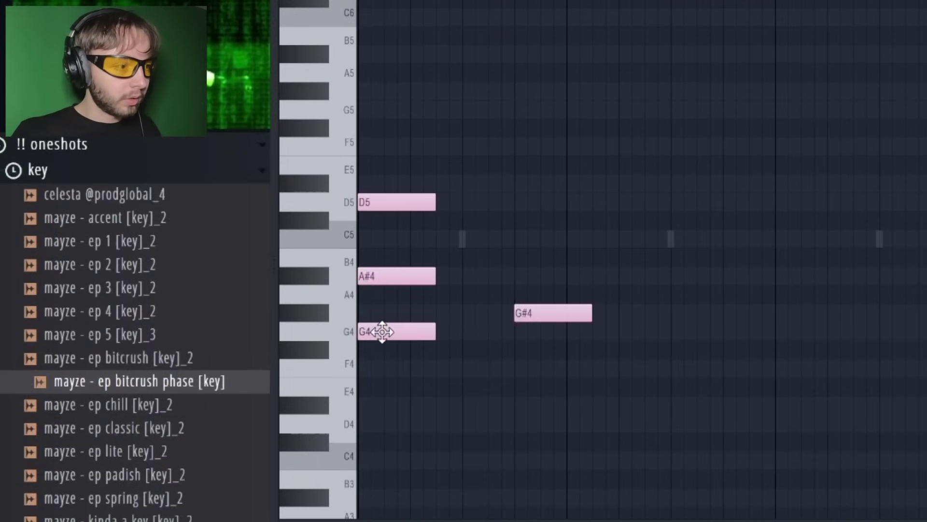
{"action": "left_click_drag", "start_coordinate": [441, 311], "coordinate": [372, 364]}
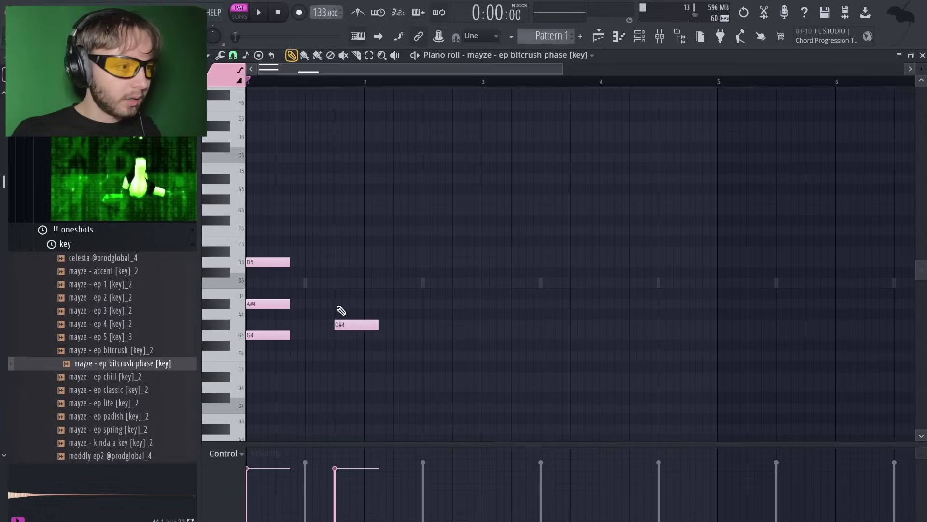
{"action": "left_click", "coordinate": [337, 281]}
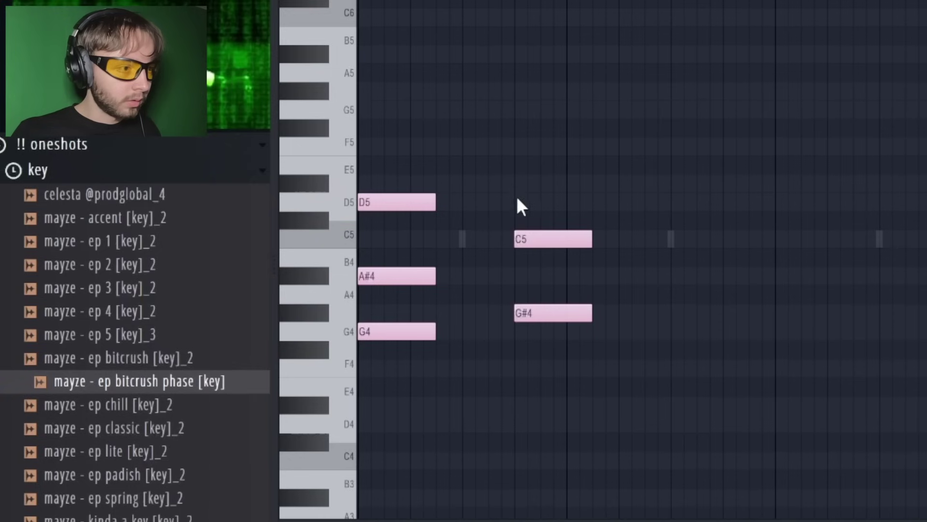
{"action": "key", "text": "space"}
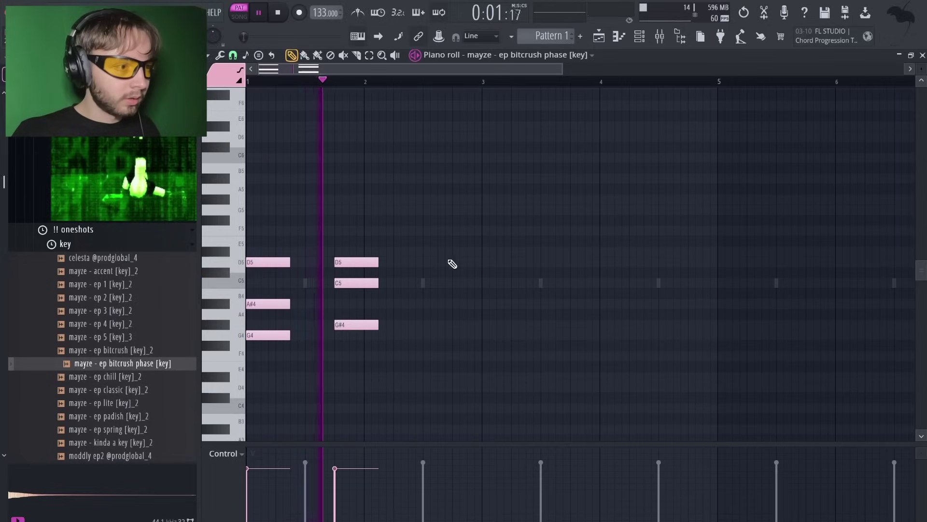
Duplicate the second chord to beat 2 of bar 2 while the pattern plays
{"action": "left_click_drag", "start_coordinate": [448, 261], "coordinate": [362, 357]}
{"action": "key", "text": "space"}
{"action": "key", "text": "space"}
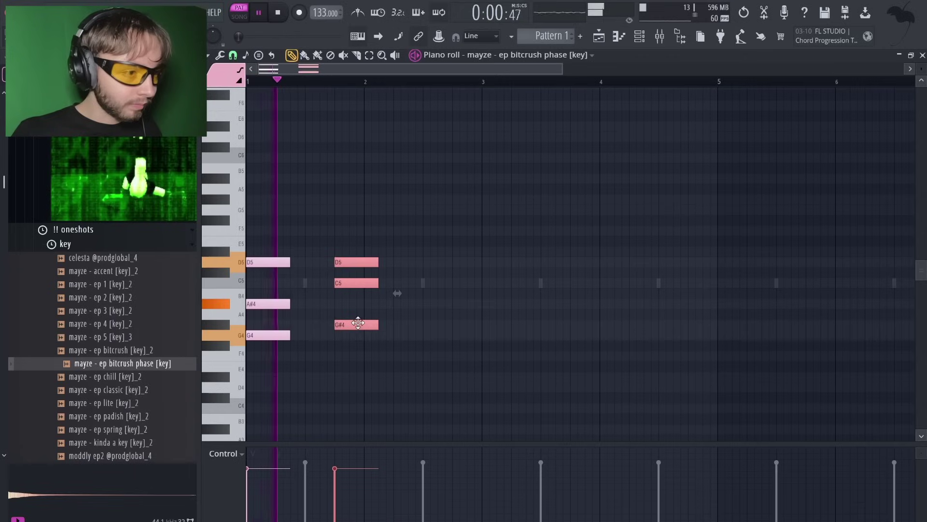
{"action": "key", "text": "ctrl+b"}
{"action": "left_click_drag", "start_coordinate": [434, 322], "coordinate": [427, 324]}
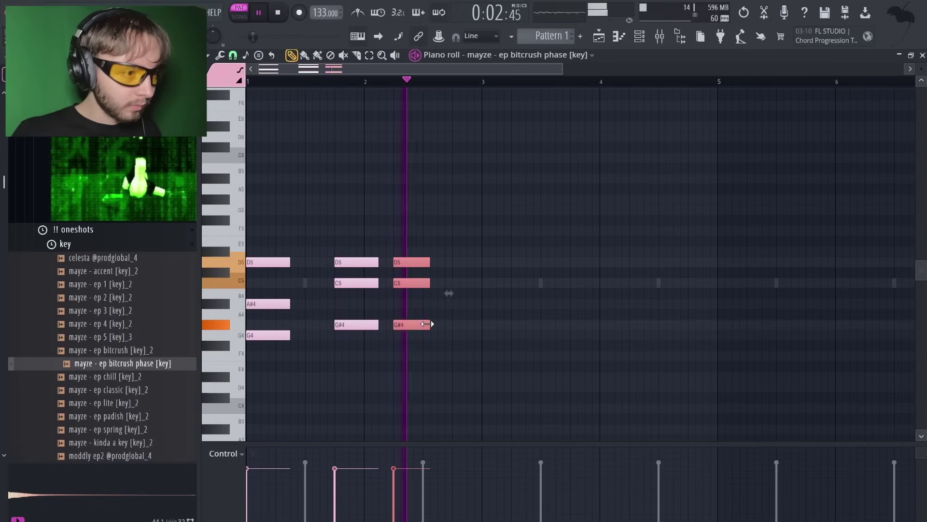
Add a fourth chord of G#4, C5, D5 and D#5 directly after the third one, ending at bar 3
{"action": "left_click", "coordinate": [441, 324]}
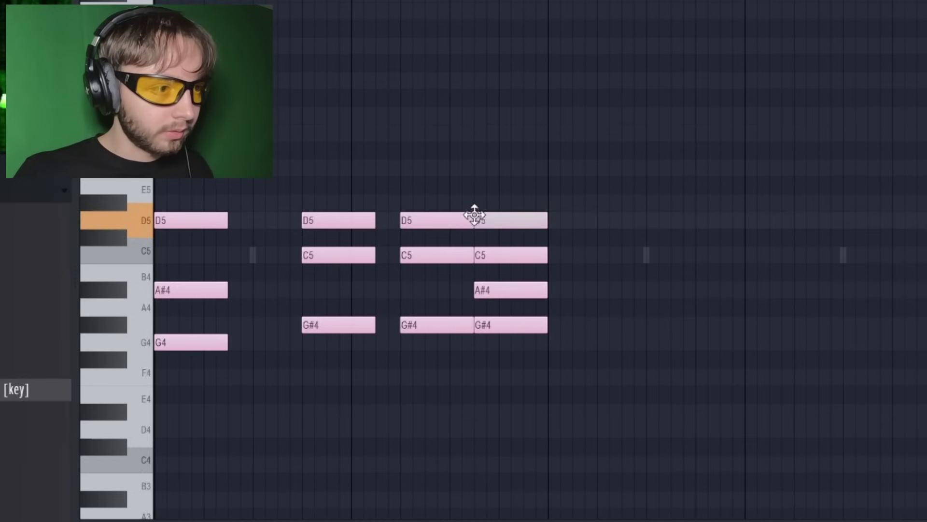
{"action": "left_click_drag", "start_coordinate": [475, 214], "coordinate": [468, 201]}
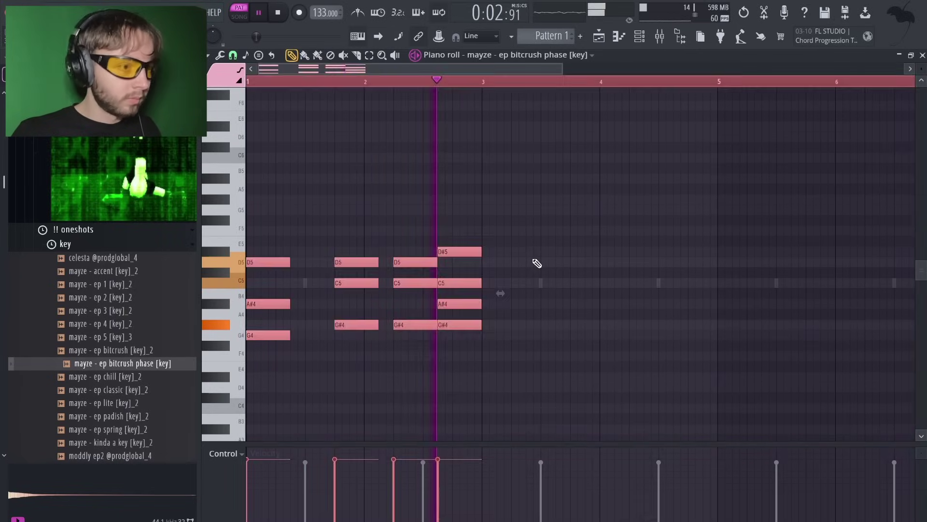
{"action": "key", "text": "space"}
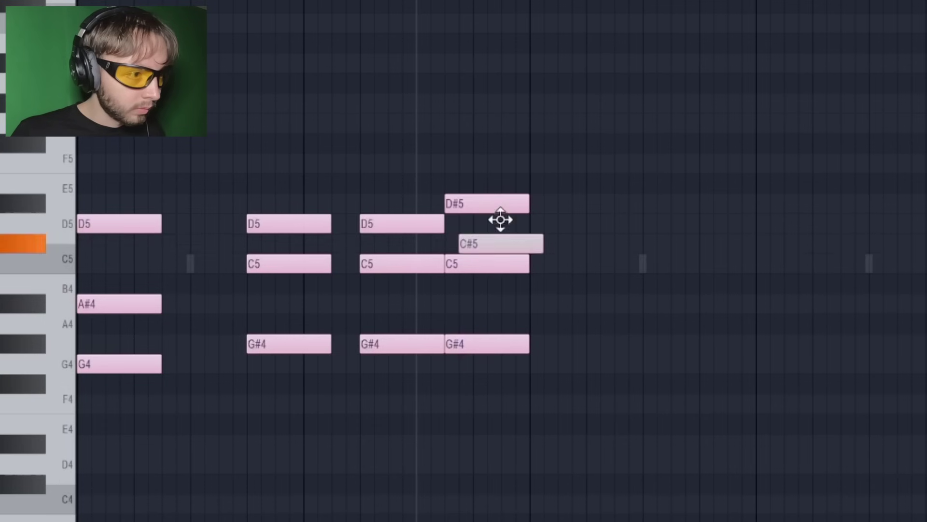
{"action": "left_click", "coordinate": [461, 262]}
{"action": "key", "text": "space"}
Try the fourth chord's D#5 note one octave lower and move it back up
{"action": "left_click_drag", "start_coordinate": [465, 207], "coordinate": [476, 361]}
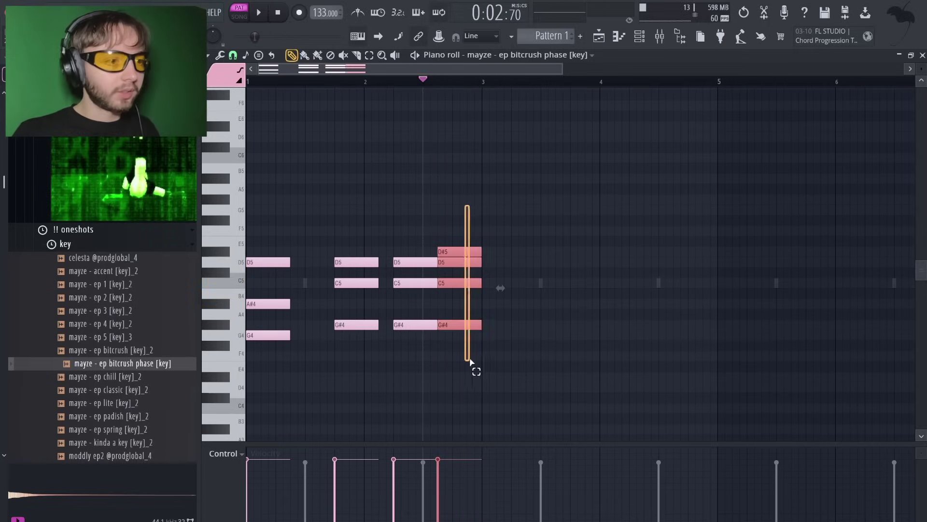
{"action": "left_click_drag", "start_coordinate": [471, 219], "coordinate": [476, 367]}
{"action": "key", "text": "ctrl+Down"}
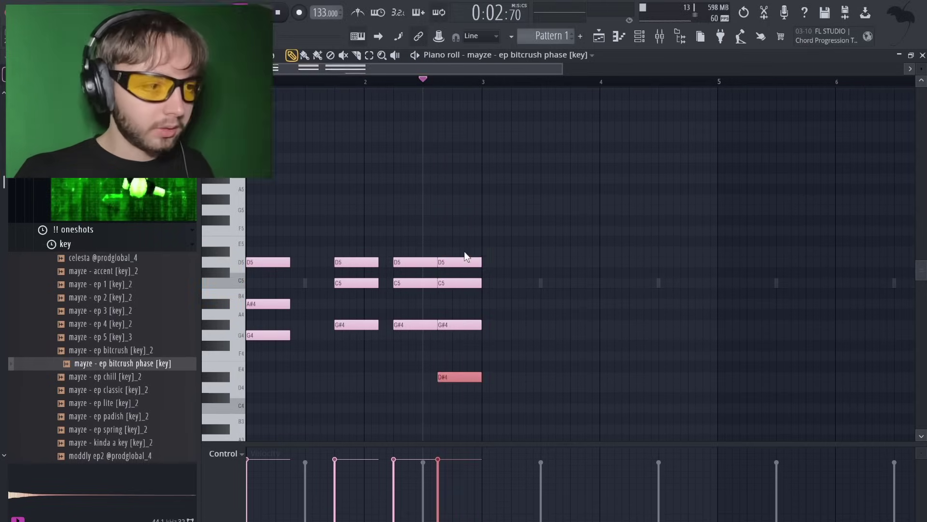
{"action": "key", "text": "ctrl+Up"}
{"action": "left_click_drag", "start_coordinate": [418, 237], "coordinate": [410, 332]}
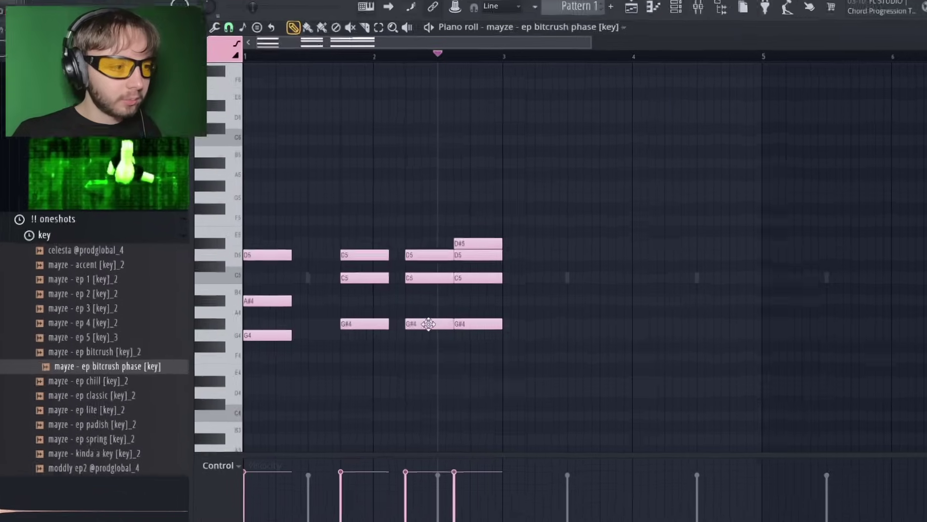
Turn the third chord's G#4 note into a slide note
{"action": "double_click", "coordinate": [478, 322]}
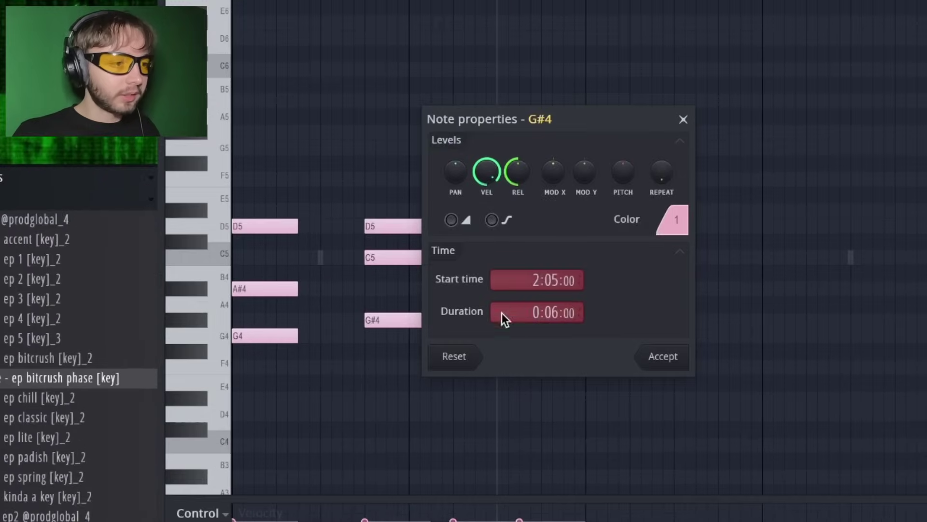
{"action": "left_click", "coordinate": [452, 220]}
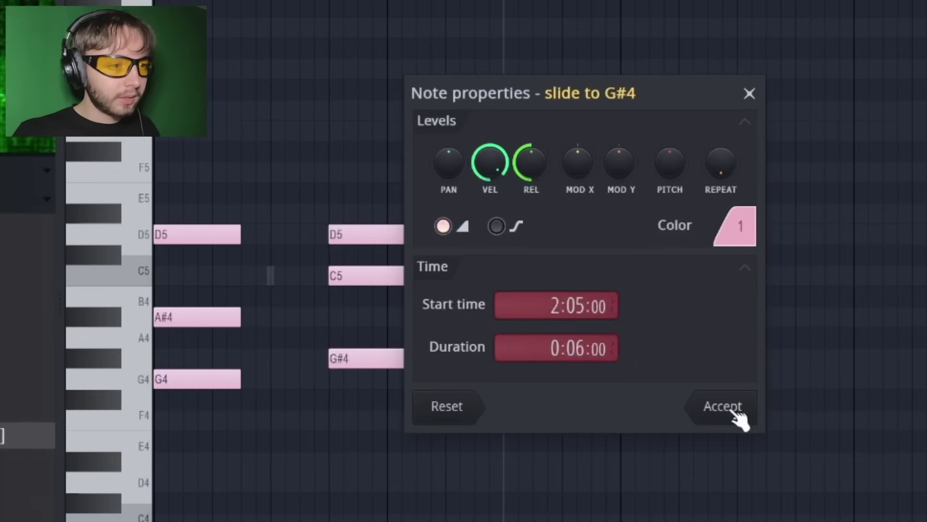
{"action": "left_click", "coordinate": [729, 408]}
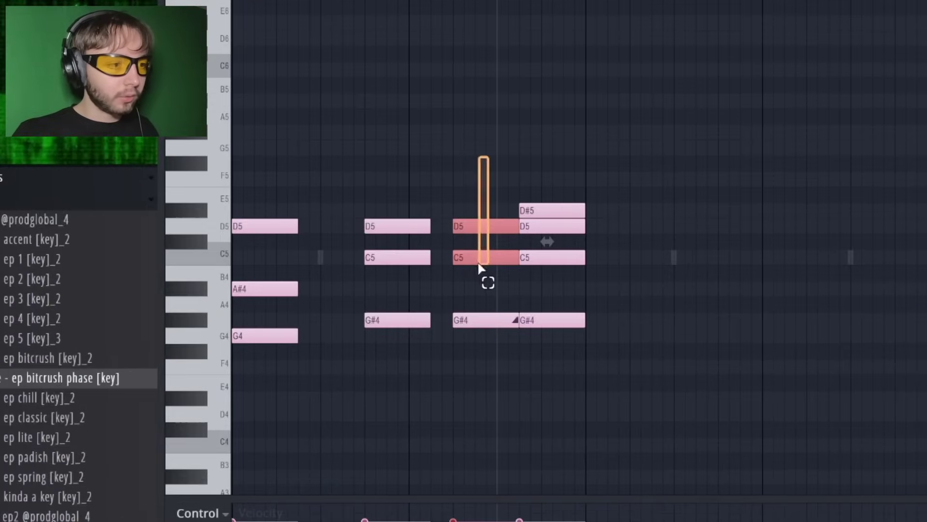
Shorten the slide chord directly after the second chord, fill the gap before the fourth chord with a copy of the second chord, and play it
{"action": "left_click_drag", "start_coordinate": [480, 267], "coordinate": [483, 300]}
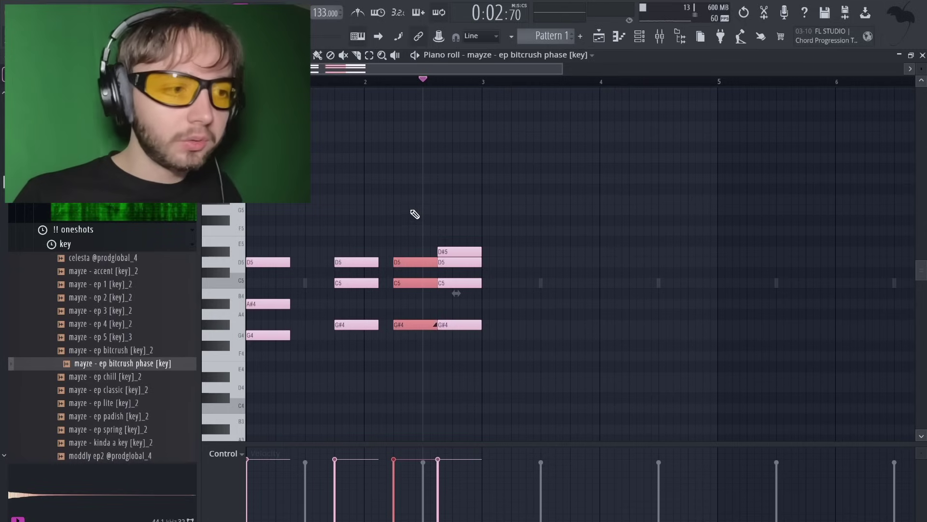
{"action": "left_click_drag", "start_coordinate": [411, 205], "coordinate": [406, 346]}
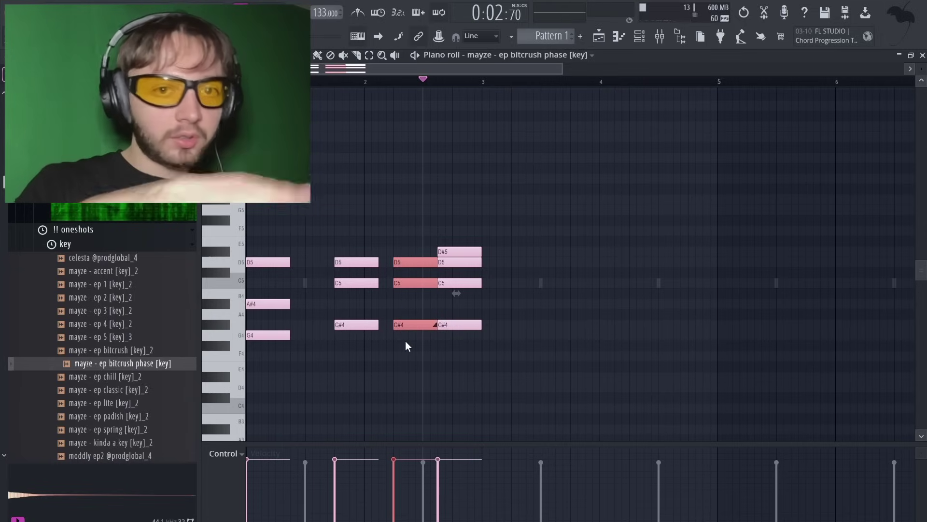
{"action": "key", "text": "space"}
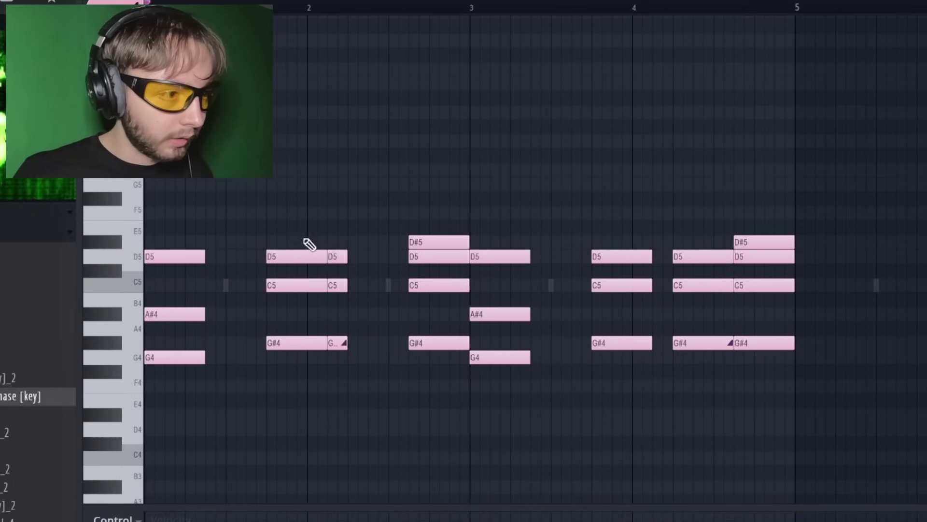
{"action": "left_click_drag", "start_coordinate": [283, 344], "coordinate": [395, 353]}
{"action": "key", "text": "space"}
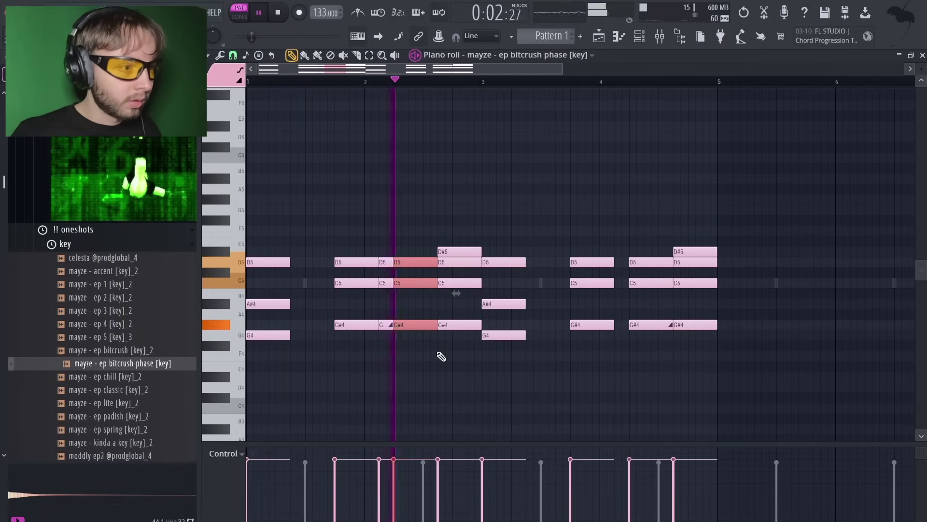
Replace the chords in bars 3 and 4 with a copy of bars 1 and 2, repeating the pattern over eight bars
{"action": "left_click_drag", "start_coordinate": [501, 187], "coordinate": [732, 362]}
{"action": "key", "text": "Delete"}
{"action": "key", "text": "ctrl+b"}
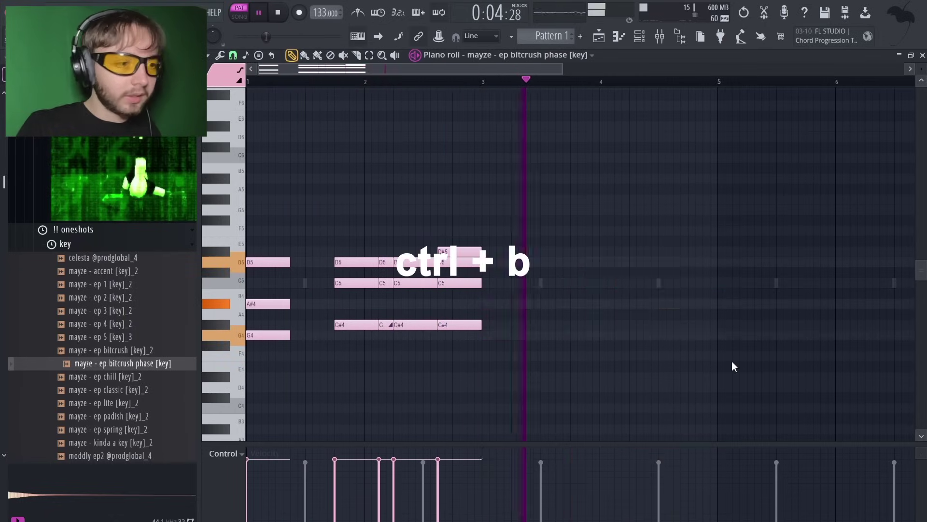
{"action": "scroll", "coordinate": [692, 350], "scroll_direction": "down", "scroll_amount": 1}
{"action": "key", "text": "ctrl+d"}
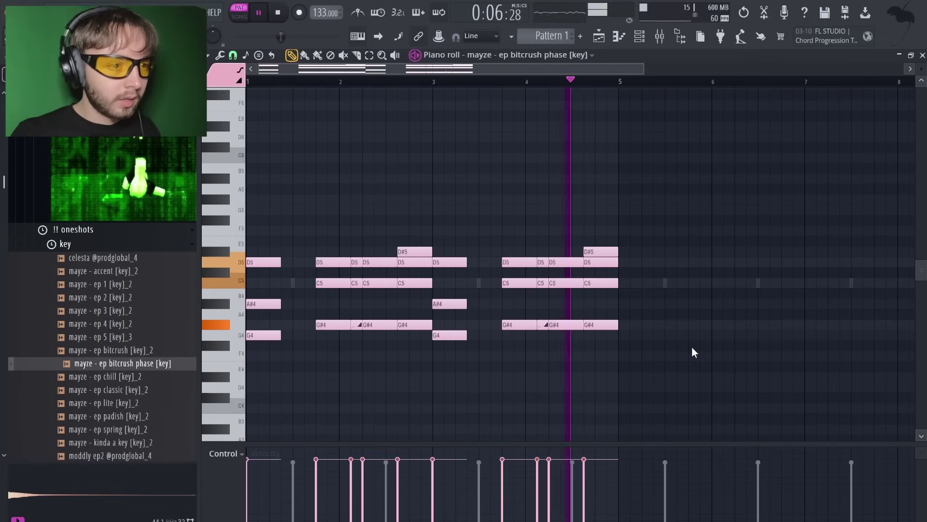
{"action": "key", "text": "ctrl+b"}
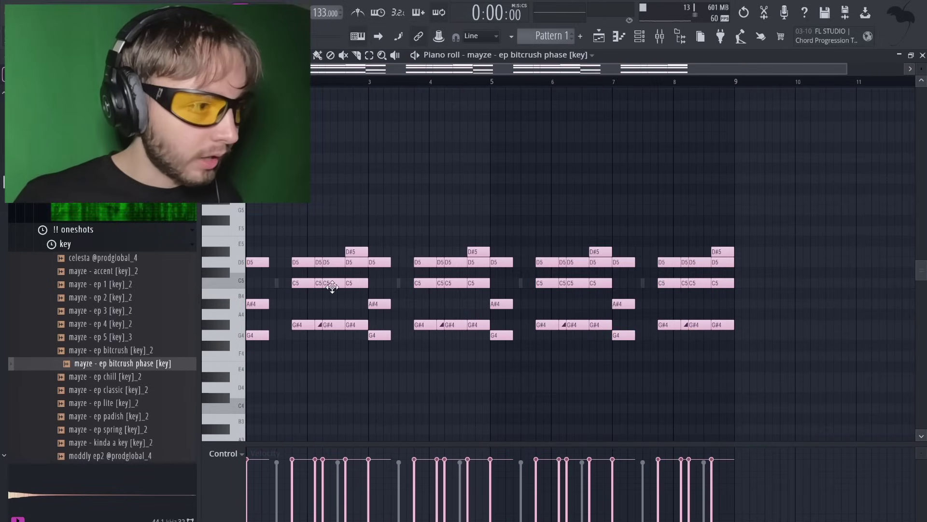
Add a short C5 slide note under the first chord, starting at 1:05:00 with a duration of 0:02:00
{"action": "scroll", "coordinate": [207, 287], "scroll_direction": "up", "scroll_amount": 2}
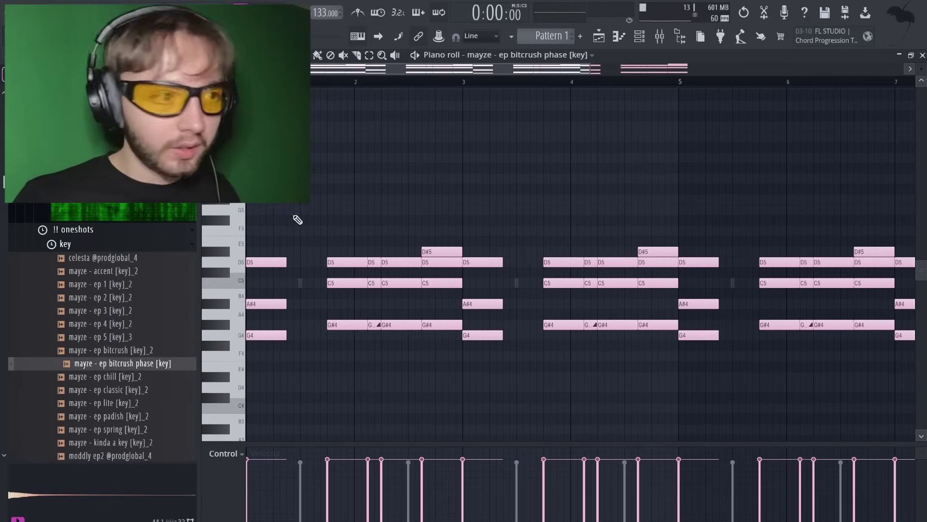
{"action": "key", "text": "space"}
{"action": "left_click", "coordinate": [274, 283]}
{"action": "double_click", "coordinate": [280, 283]}
{"action": "key", "text": "space"}
{"action": "left_click", "coordinate": [400, 257]}
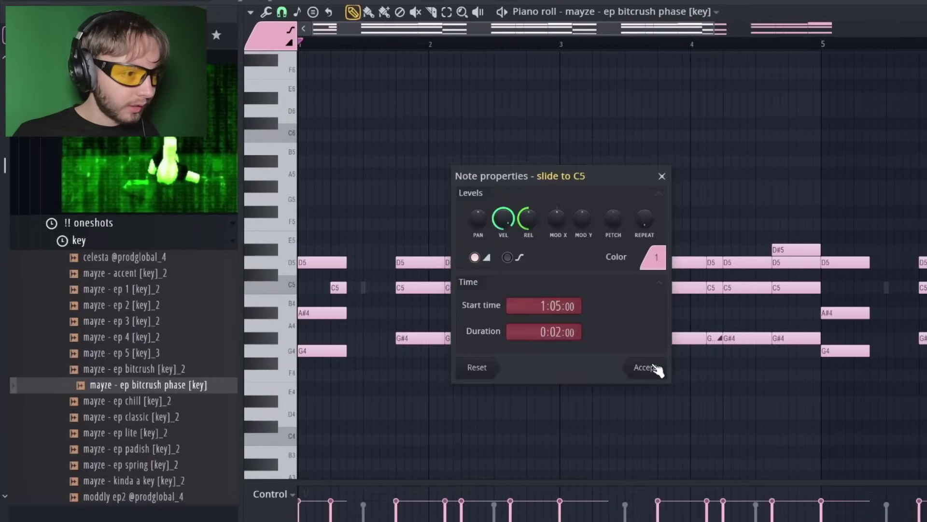
{"action": "left_click", "coordinate": [538, 350]}
Give the first chord's D5 and C5 slide notes a different note color and repeat bars 1 to 4 over bars 5 to 8
{"action": "left_click", "coordinate": [279, 285]}
{"action": "double_click", "coordinate": [338, 291]}
{"action": "left_click", "coordinate": [657, 260]}
{"action": "left_click", "coordinate": [685, 283]}
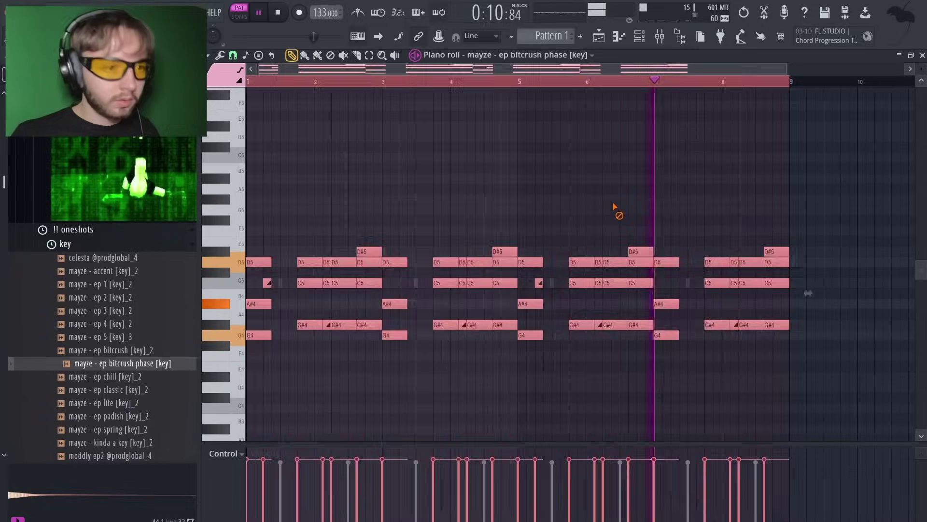
{"action": "left_click", "coordinate": [613, 207], "text": "ctrl"}
Add a short B4 note at the very end of bar 8 and of bar 4
{"action": "left_click", "coordinate": [784, 294]}
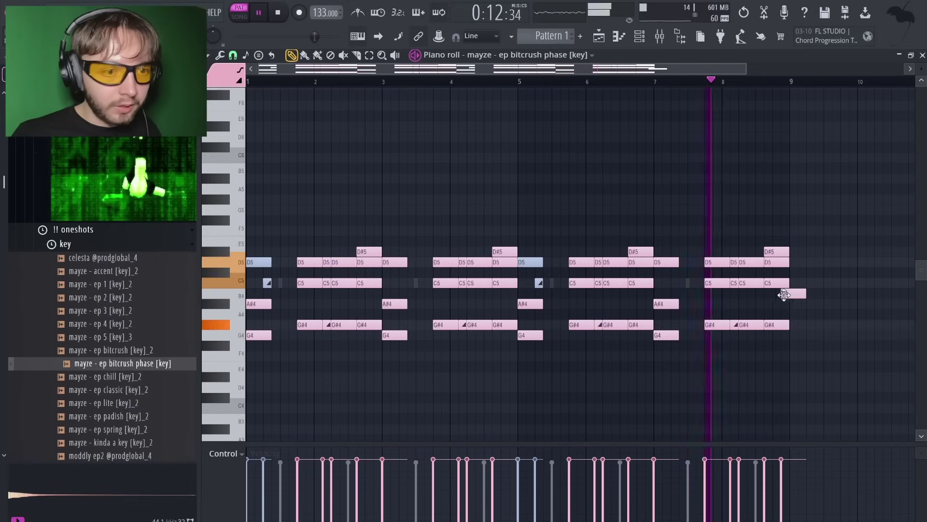
{"action": "left_click_drag", "start_coordinate": [794, 293], "coordinate": [786, 292]}
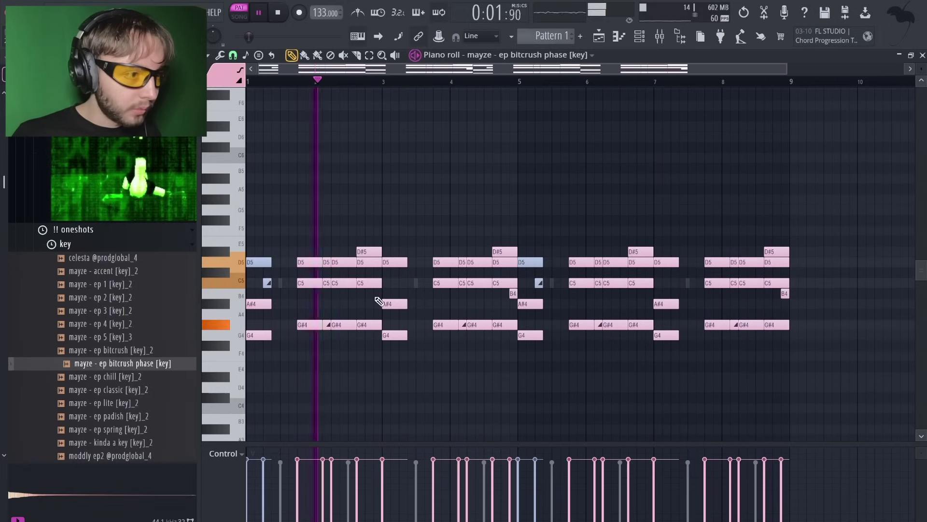
{"action": "left_click", "coordinate": [511, 295], "text": "ctrl"}
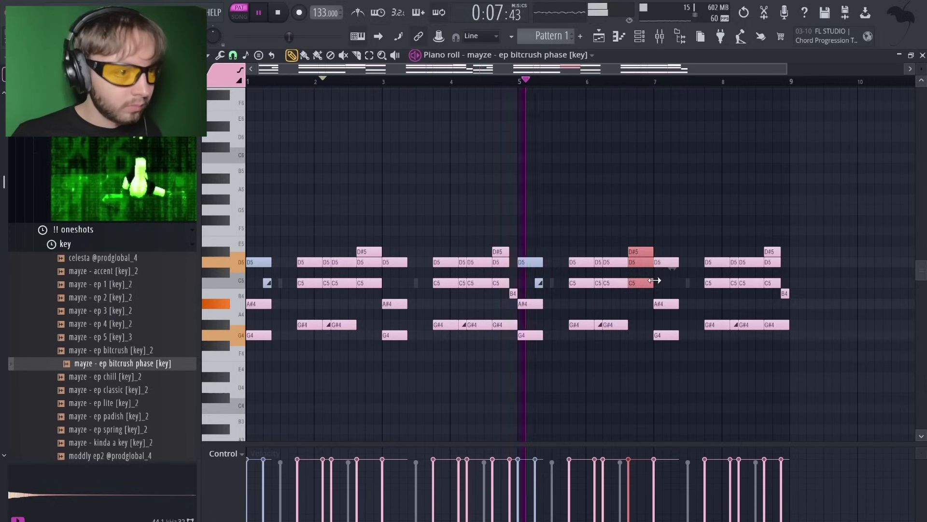
Shorten the last chord of bars 2 and 6 and add short D5 and B4 notes just before bars 3 and 7
{"action": "left_click_drag", "start_coordinate": [655, 281], "coordinate": [637, 288]}
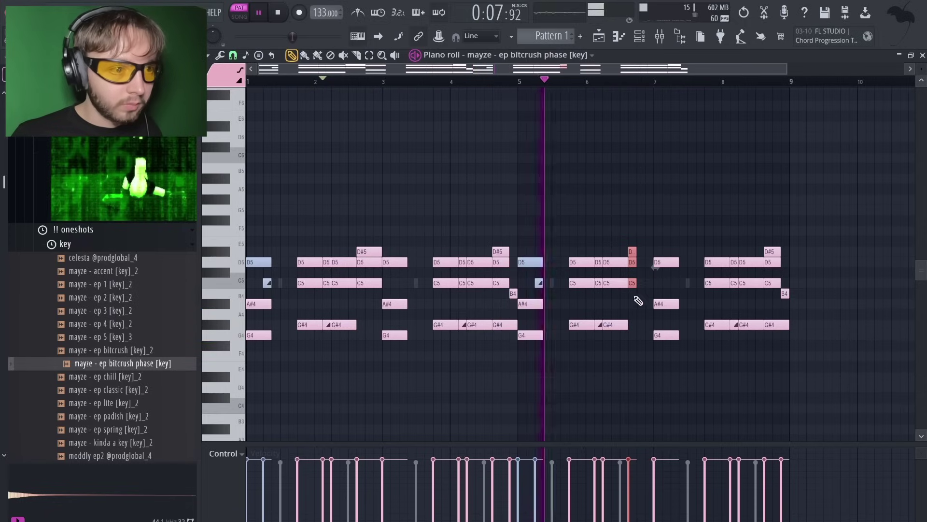
{"action": "left_click", "coordinate": [641, 295], "text": "ctrl"}
{"action": "scroll", "coordinate": [649, 280], "scroll_direction": "up", "scroll_amount": 1}
{"action": "scroll", "coordinate": [651, 282], "scroll_direction": "up", "scroll_amount": 1}
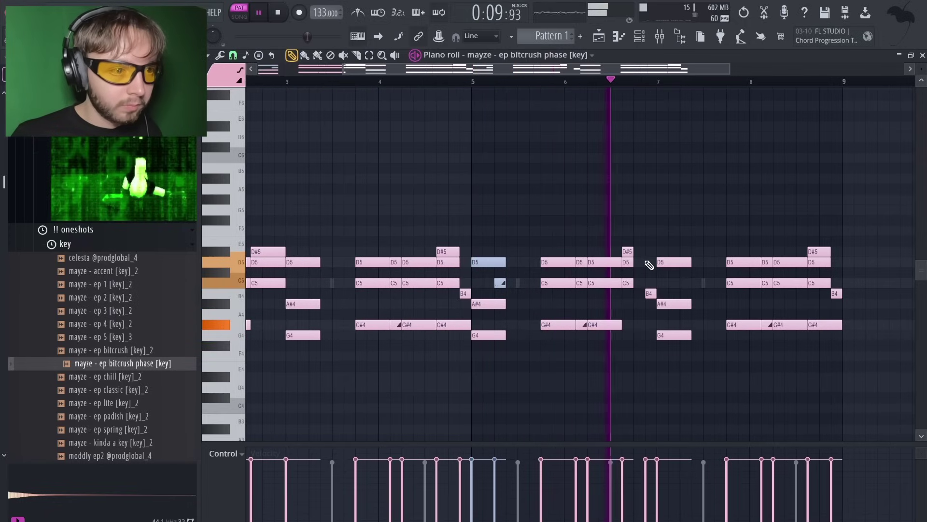
{"action": "scroll", "coordinate": [654, 280], "scroll_direction": "down", "scroll_amount": 2}
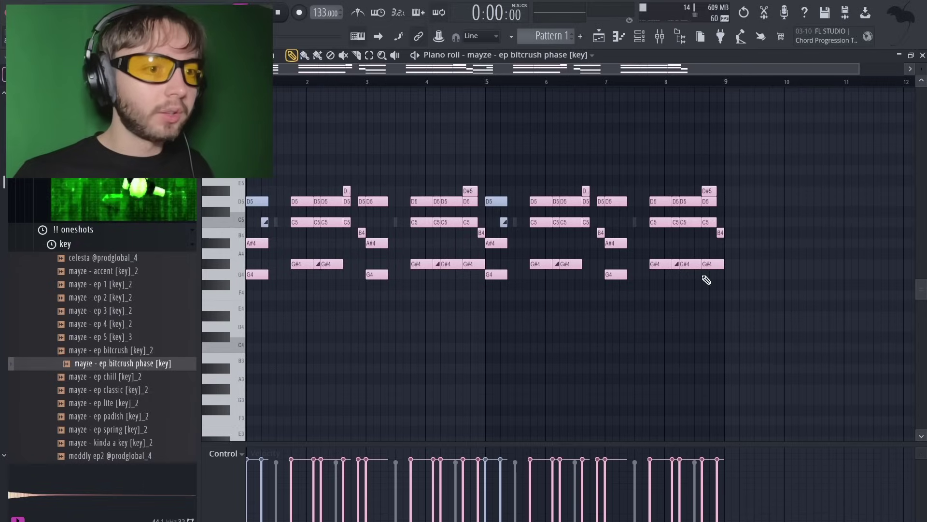
Close the piano roll, clone the electric piano channel and load mayze - ep 5 [key]_3 into the copy
{"action": "left_click_drag", "start_coordinate": [788, 166], "coordinate": [236, 330]}
{"action": "left_click", "coordinate": [280, 312], "text": "ctrl"}
{"action": "left_click", "coordinate": [921, 54]}
{"action": "right_click", "coordinate": [341, 115]}
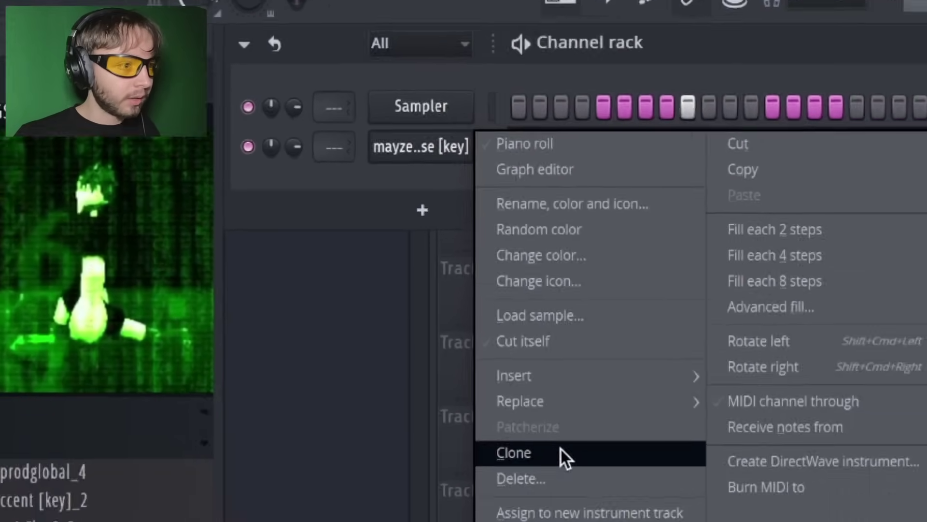
{"action": "left_click", "coordinate": [561, 452]}
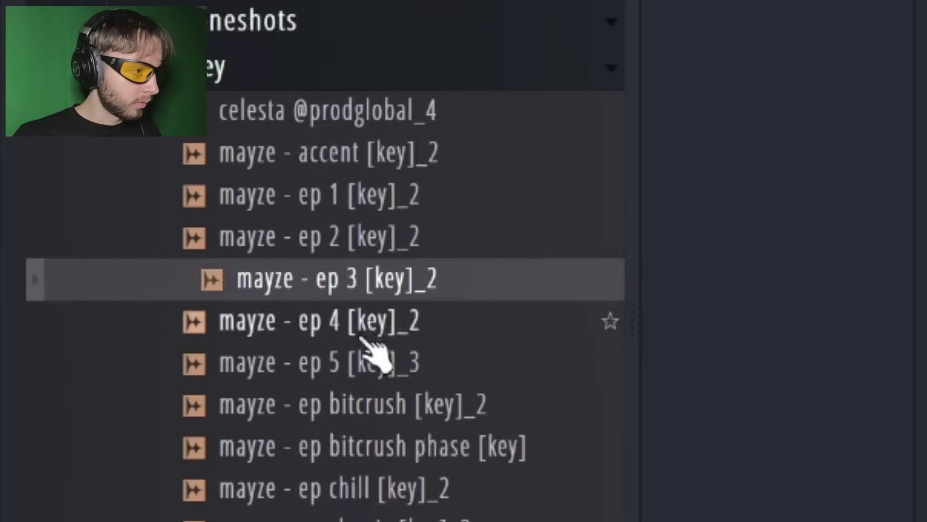
{"action": "left_click", "coordinate": [377, 362]}
{"action": "left_click_drag", "start_coordinate": [383, 364], "coordinate": [433, 187]}
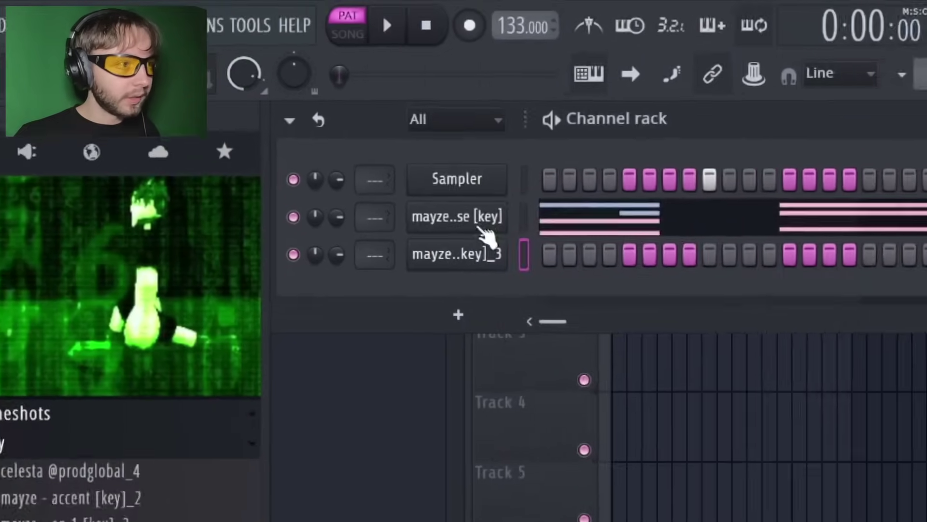
Copy the notes of the first electric piano channel into the new ep 5 channel
{"action": "right_click", "coordinate": [313, 108]}
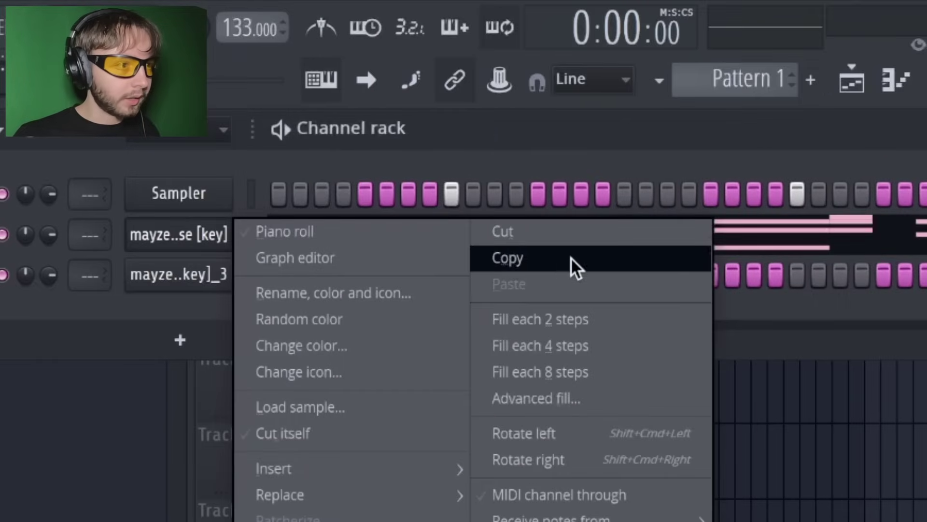
{"action": "left_click", "coordinate": [571, 258]}
{"action": "right_click", "coordinate": [231, 264]}
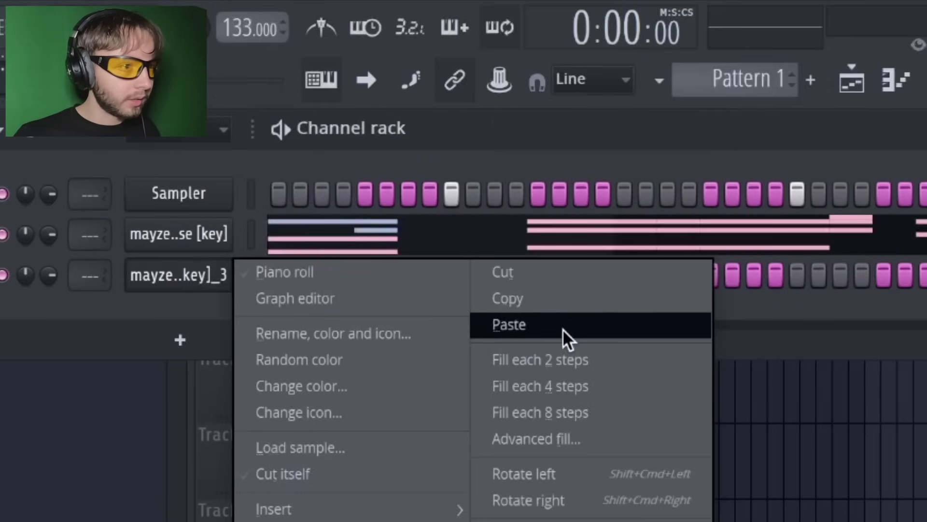
{"action": "left_click", "coordinate": [563, 328]}
Play the layered channels, swap the second layer's sample for another key one-shot and lower its volume
{"action": "key", "text": "space"}
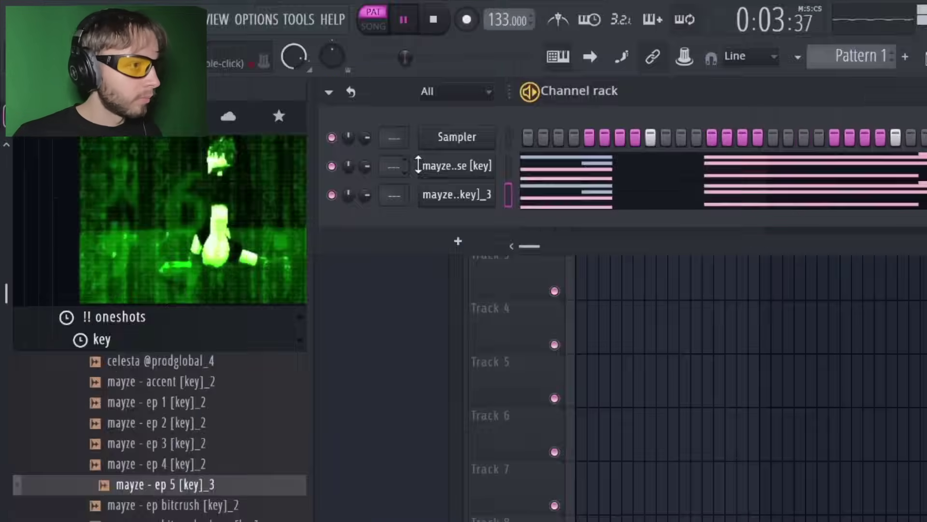
{"action": "left_click", "coordinate": [273, 107]}
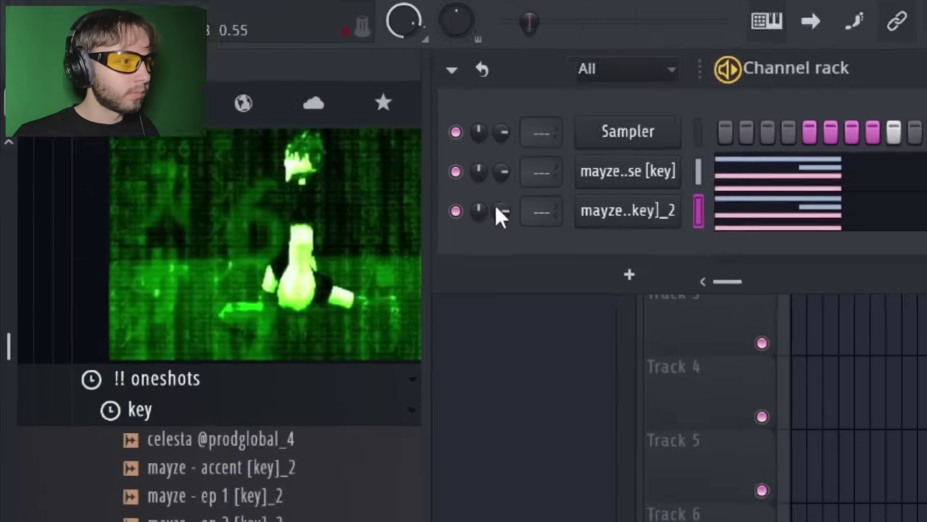
{"action": "left_click_drag", "start_coordinate": [501, 210], "coordinate": [501, 232]}
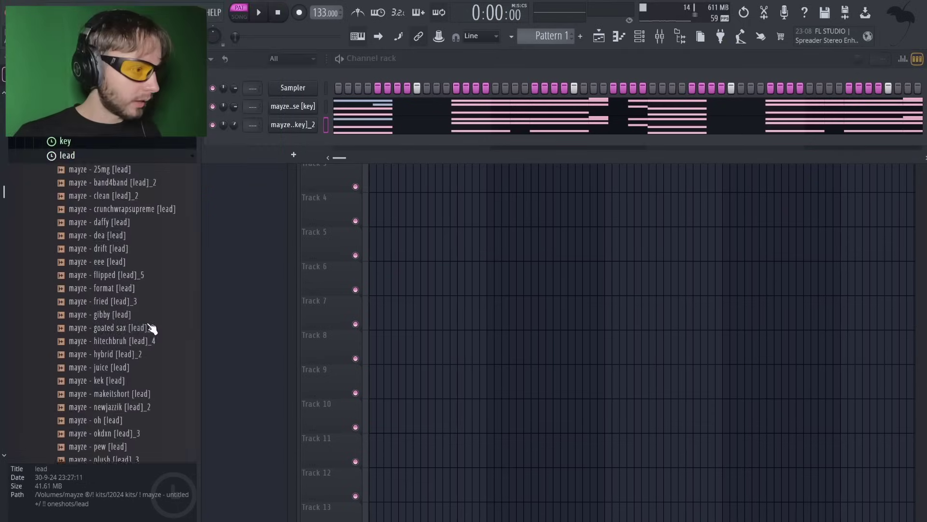
Audition several lead one-shots and add mayze - dea [lead] as a new channel
{"action": "scroll", "coordinate": [151, 326], "scroll_direction": "down", "scroll_amount": 2}
{"action": "left_click", "coordinate": [134, 272]}
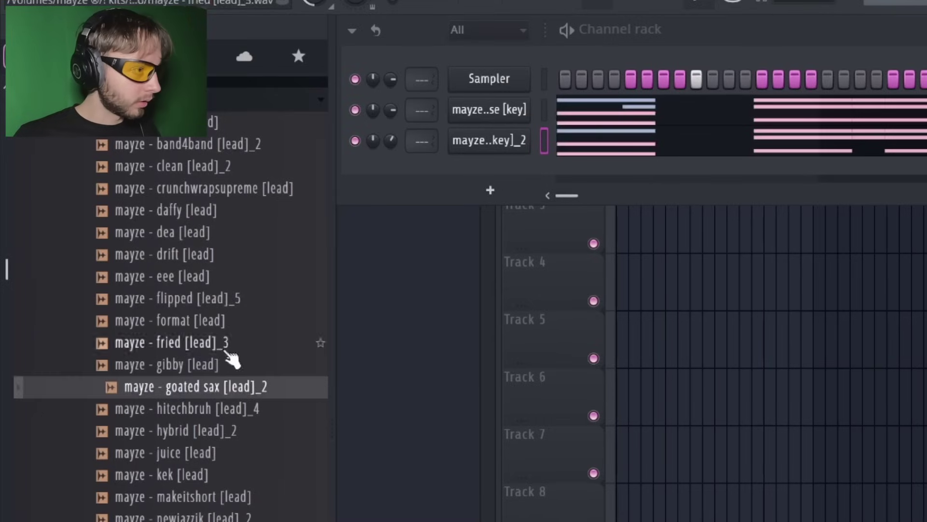
{"action": "left_click", "coordinate": [213, 256]}
{"action": "left_click", "coordinate": [211, 231]}
{"action": "left_click", "coordinate": [211, 213]}
{"action": "left_click", "coordinate": [211, 275]}
{"action": "left_click", "coordinate": [209, 254]}
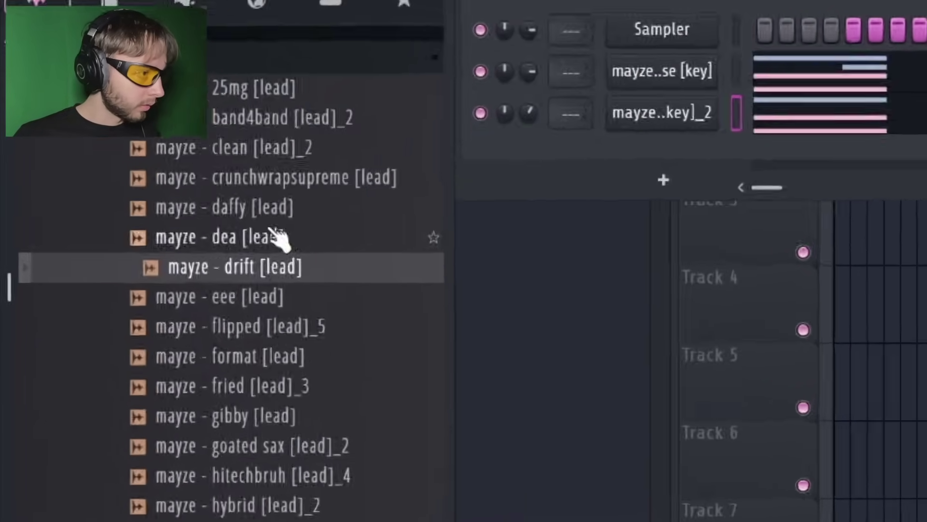
{"action": "left_click", "coordinate": [273, 234]}
{"action": "left_click_drag", "start_coordinate": [280, 238], "coordinate": [672, 156]}
Set the release of the dea lead's volume envelope to its minimum and close the channel settings
{"action": "left_click", "coordinate": [672, 156]}
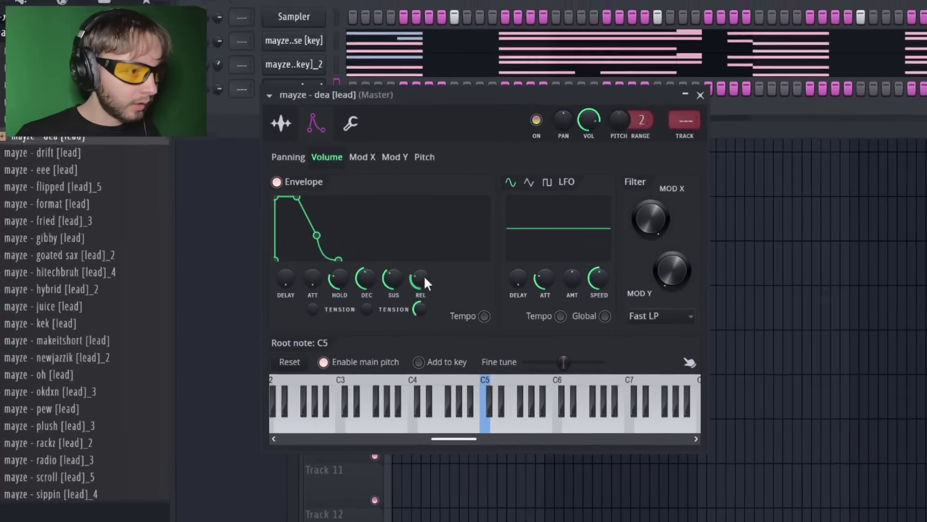
{"action": "left_click_drag", "start_coordinate": [421, 280], "coordinate": [421, 290]}
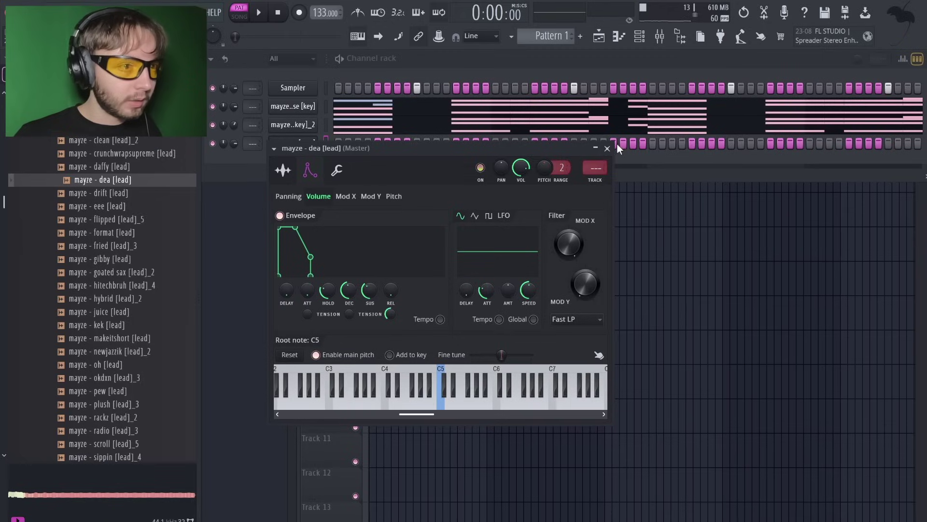
{"action": "left_click", "coordinate": [607, 148]}
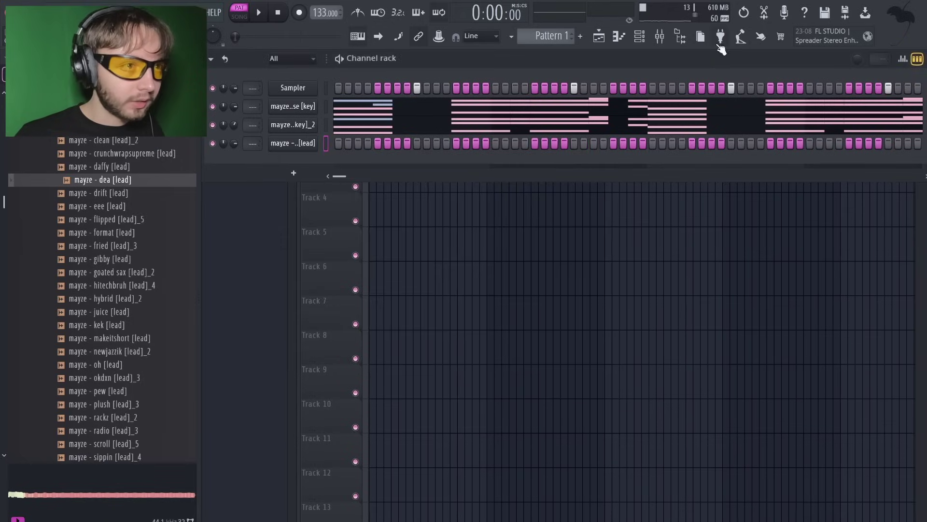
Write the opening dea lead notes: D5 and G4 at bar 1, followed by C5, D5 and G#4 just before bar 2
{"action": "left_click", "coordinate": [618, 39]}
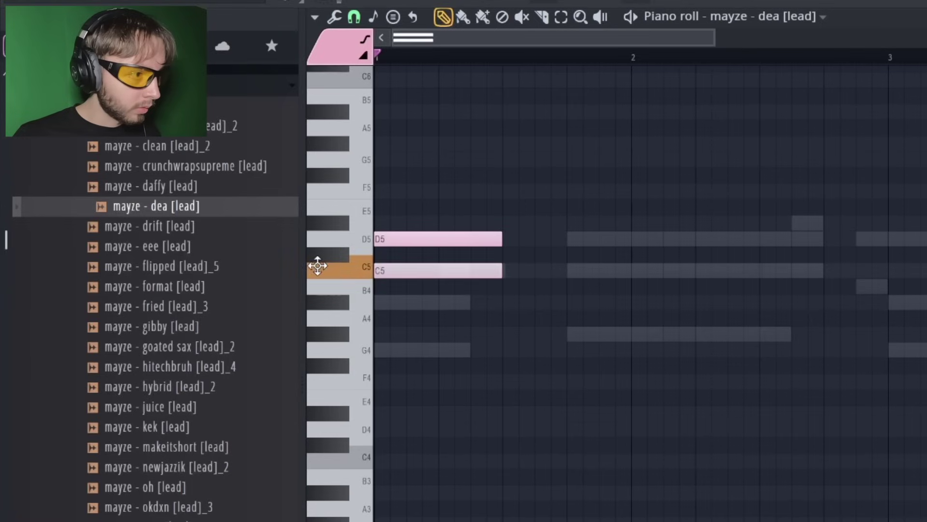
{"action": "left_click_drag", "start_coordinate": [319, 265], "coordinate": [339, 327]}
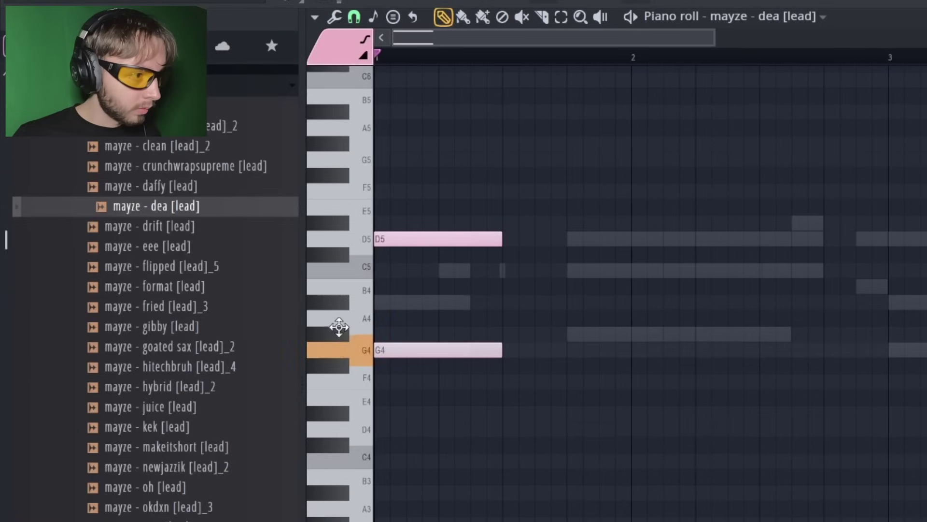
{"action": "left_click", "coordinate": [543, 270]}
{"action": "left_click", "coordinate": [574, 334]}
{"action": "left_click", "coordinate": [569, 238]}
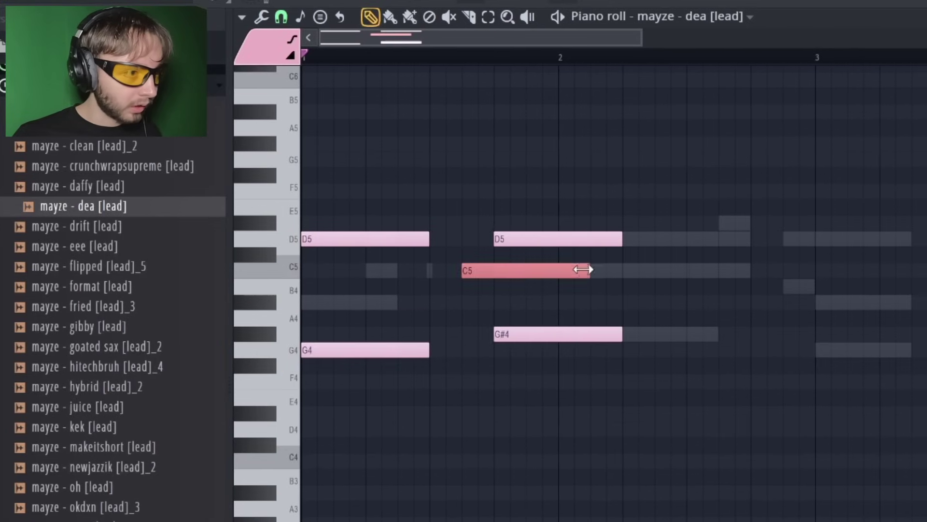
Raise the dea lead phrase an octave, extend it to bar 3 with short C6, D6, D#6, A#5 and B5 notes, and duplicate it
{"action": "key", "text": "space"}
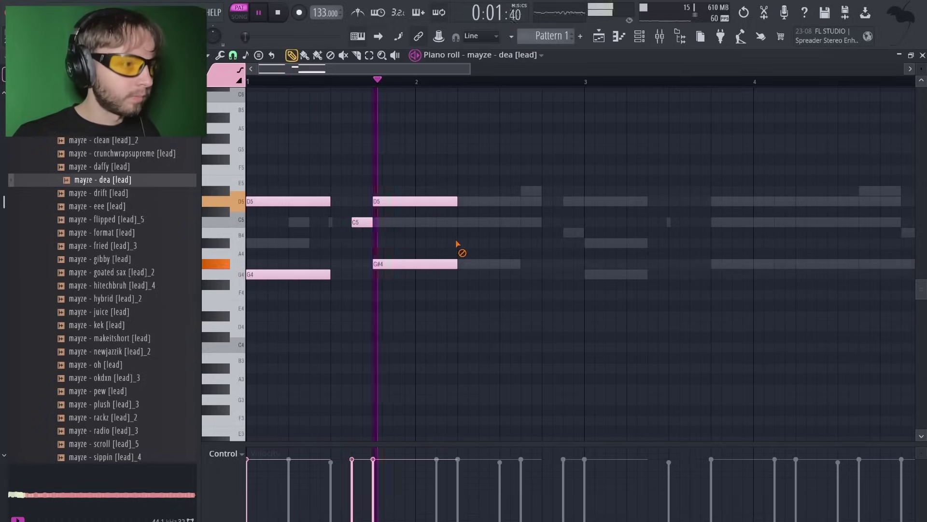
{"action": "left_click", "coordinate": [437, 221]}
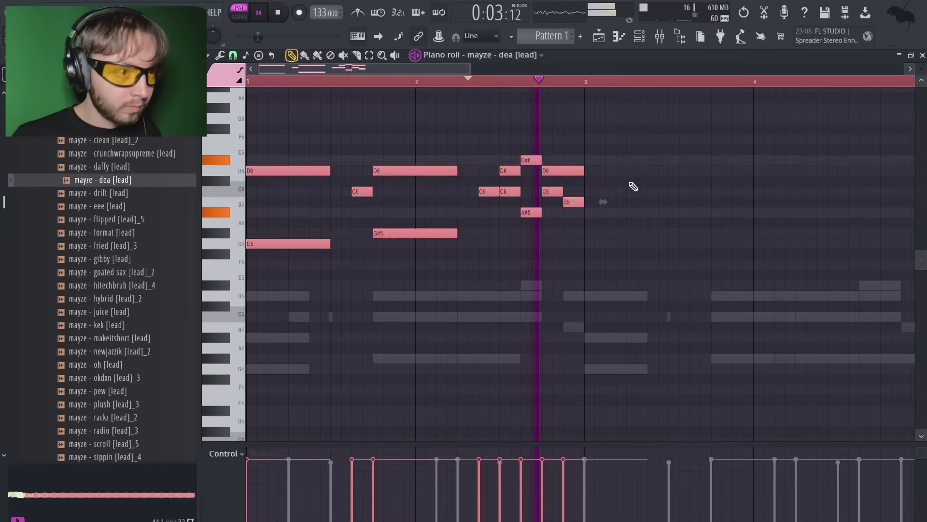
{"action": "key", "text": "ctrl+b"}
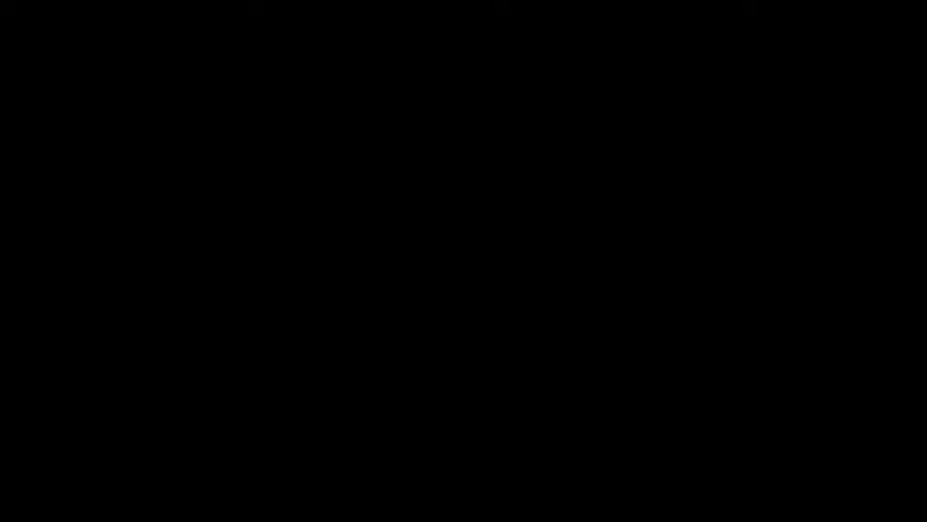
Clone the dea lead channel and write a long G5 note with a C5 slide note beneath it at bar 1 of the clone
{"action": "right_click", "coordinate": [520, 233]}
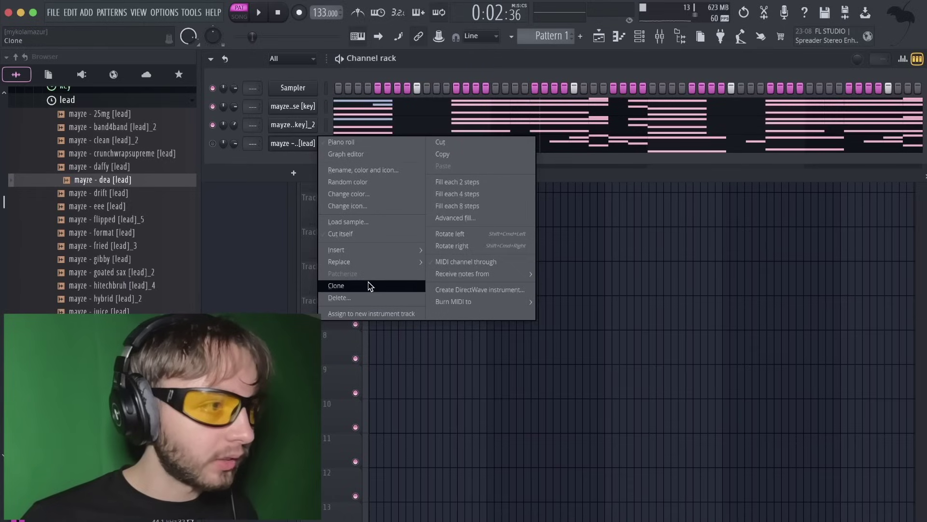
{"action": "left_click", "coordinate": [368, 282]}
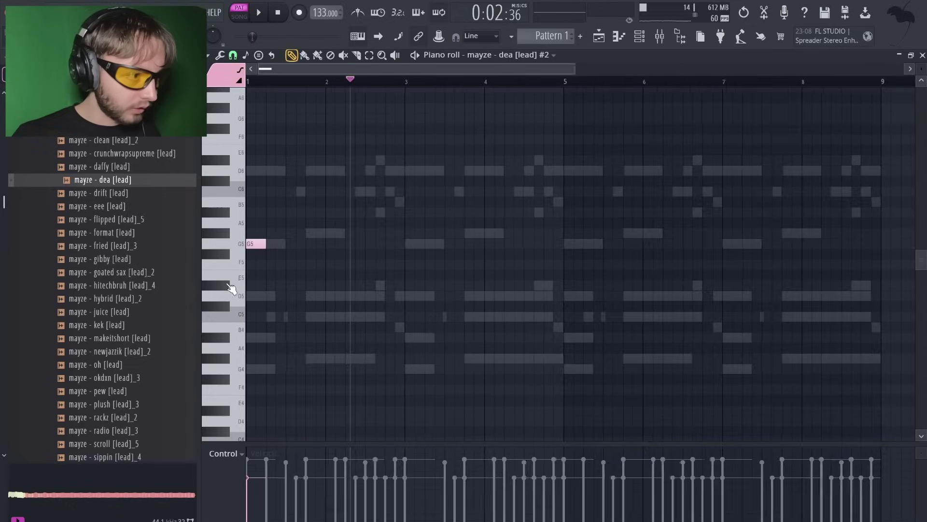
{"action": "scroll", "coordinate": [342, 327], "scroll_direction": "up", "scroll_amount": 4}
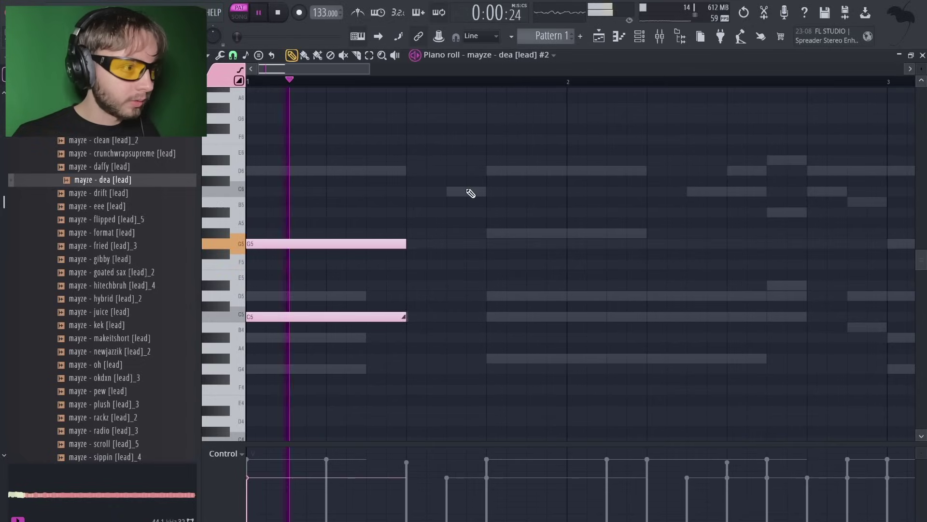
{"action": "scroll", "coordinate": [454, 197], "scroll_direction": "down", "scroll_amount": 3}
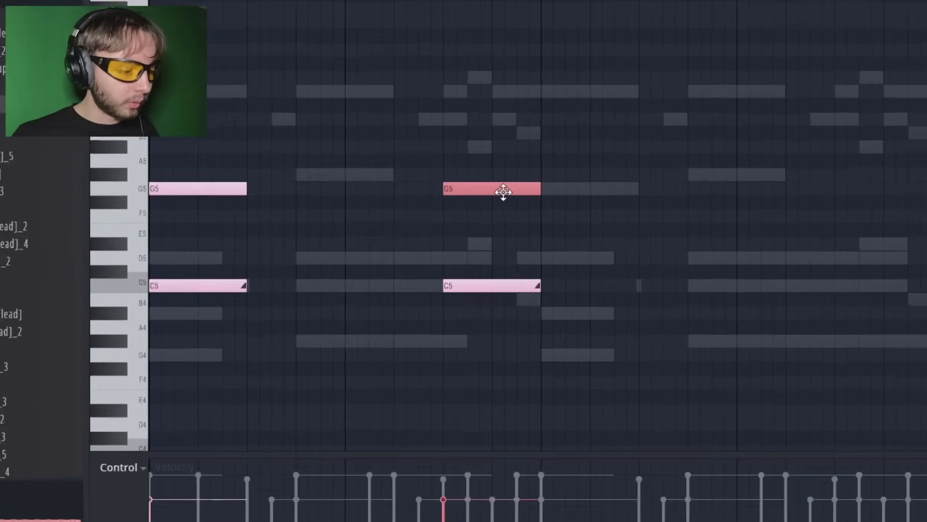
Place the G5 note and C5 slide pair in the second half of bar 2 and duplicate the two-bar pattern along the pattern
{"action": "left_click_drag", "start_coordinate": [507, 218], "coordinate": [501, 248]}
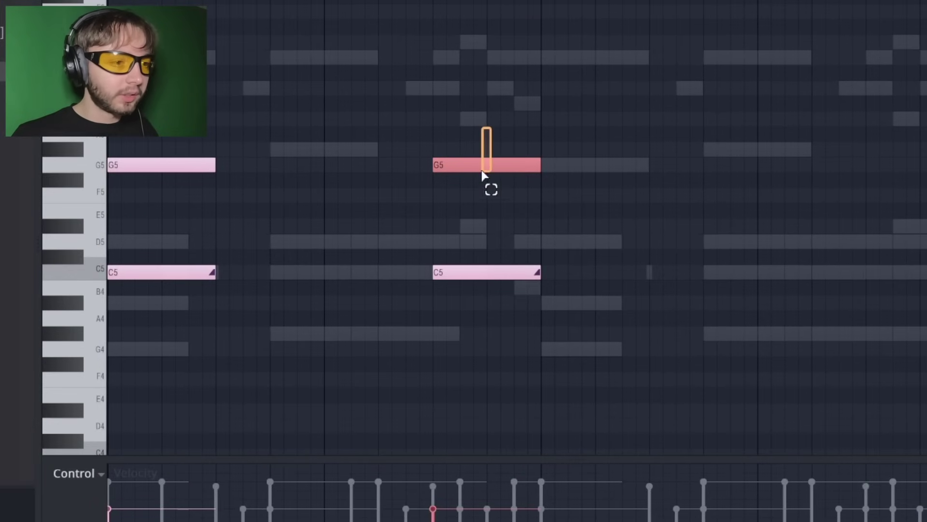
{"action": "scroll", "coordinate": [571, 218], "scroll_direction": "down", "scroll_amount": 3}
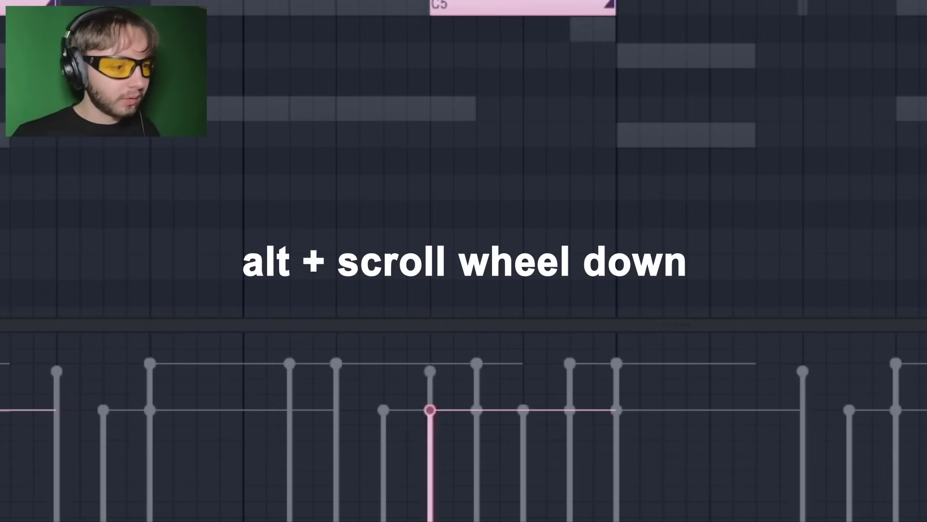
{"action": "left_click_drag", "start_coordinate": [496, 20], "coordinate": [465, 321]}
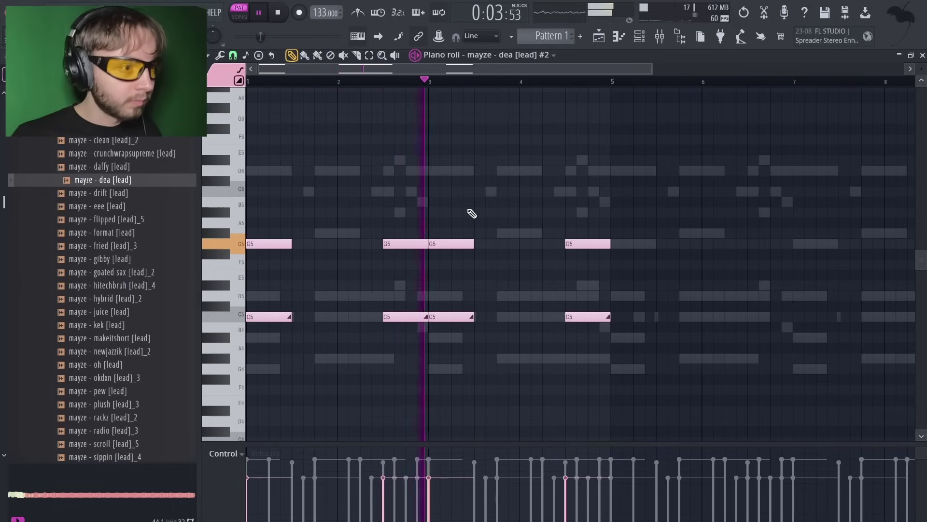
{"action": "key", "text": "ctrl+a"}
{"action": "key", "text": "ctrl+d"}
{"action": "key", "text": "ctrl+b"}
{"action": "key", "text": "ctrl+d"}
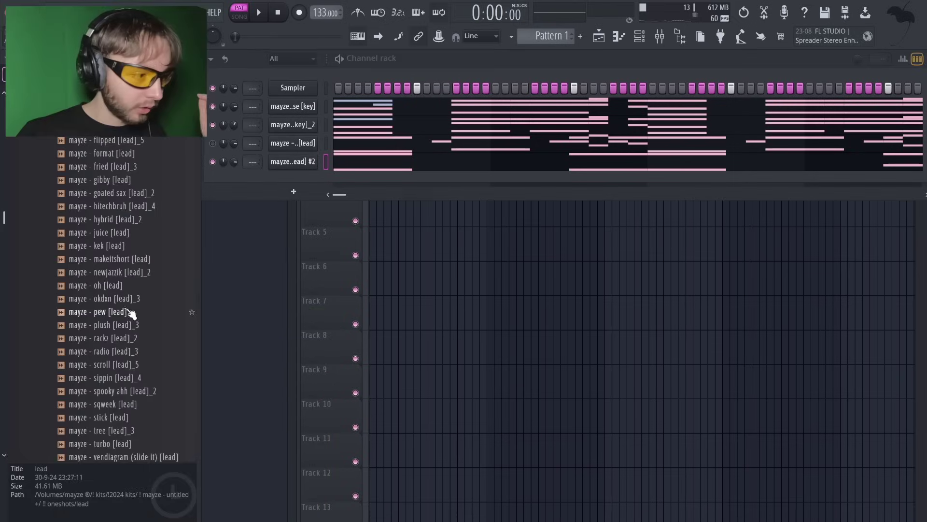
Add mayze - makeitshort [lead] as a new channel, enable its portamento and set its maximum polyphony to 1
{"action": "scroll", "coordinate": [130, 316], "scroll_direction": "down", "scroll_amount": 2}
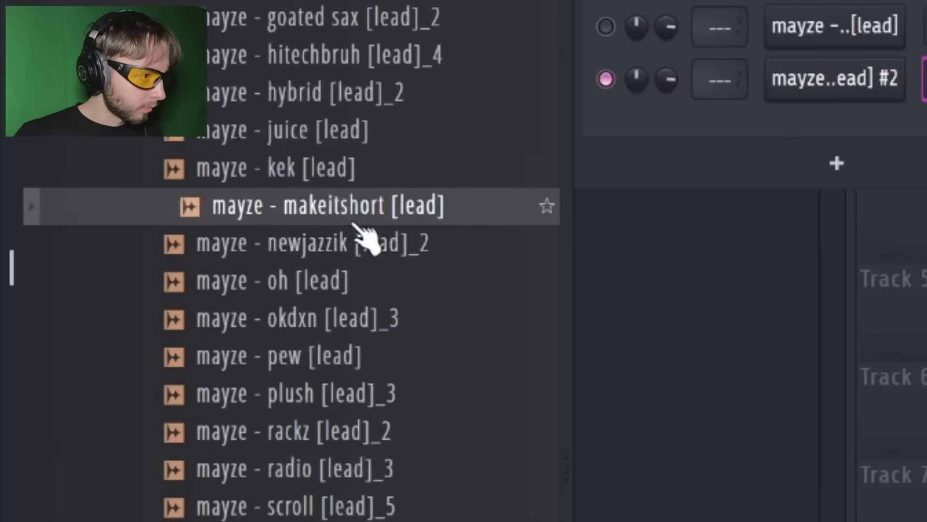
{"action": "left_click_drag", "start_coordinate": [356, 211], "coordinate": [869, 136]}
{"action": "left_click", "coordinate": [869, 136]}
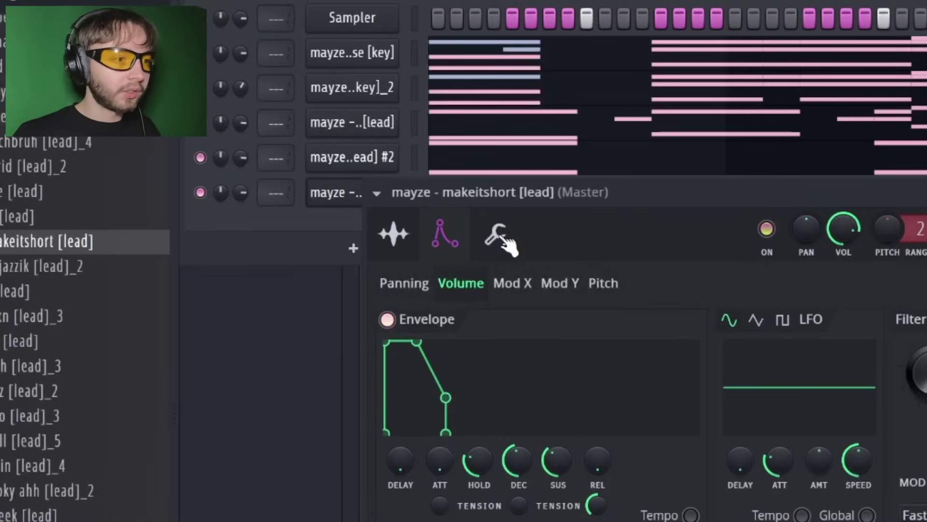
{"action": "left_click", "coordinate": [340, 113]}
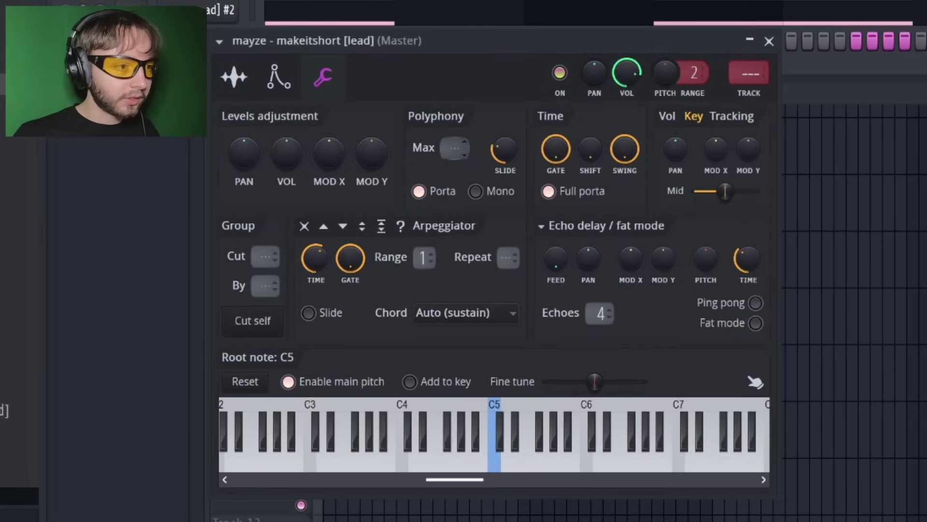
{"action": "left_click_drag", "start_coordinate": [464, 148], "coordinate": [464, 138]}
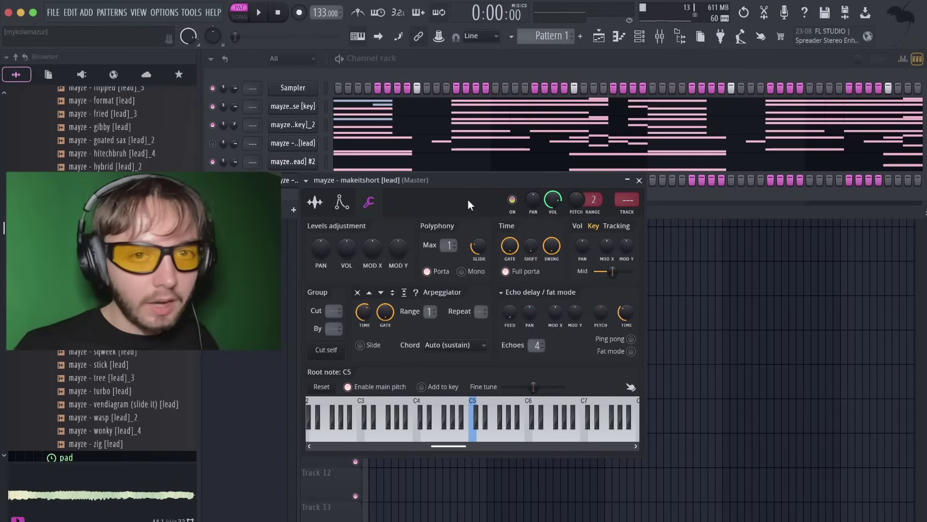
{"action": "key", "text": "3"}
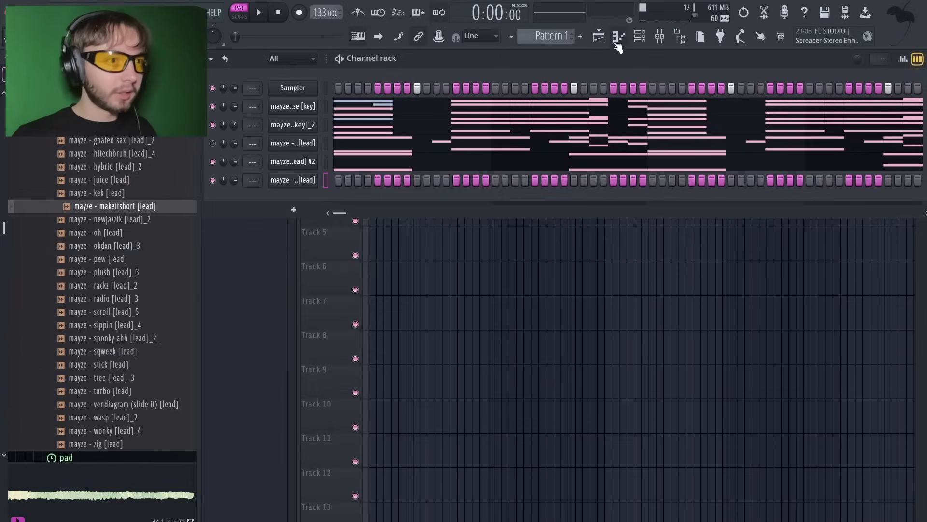
Write a two-bar makeitshort melody of short C5, D5, A#4 and G4 notes, ending on C5 before bar 3, and play it
{"action": "left_click", "coordinate": [619, 37]}
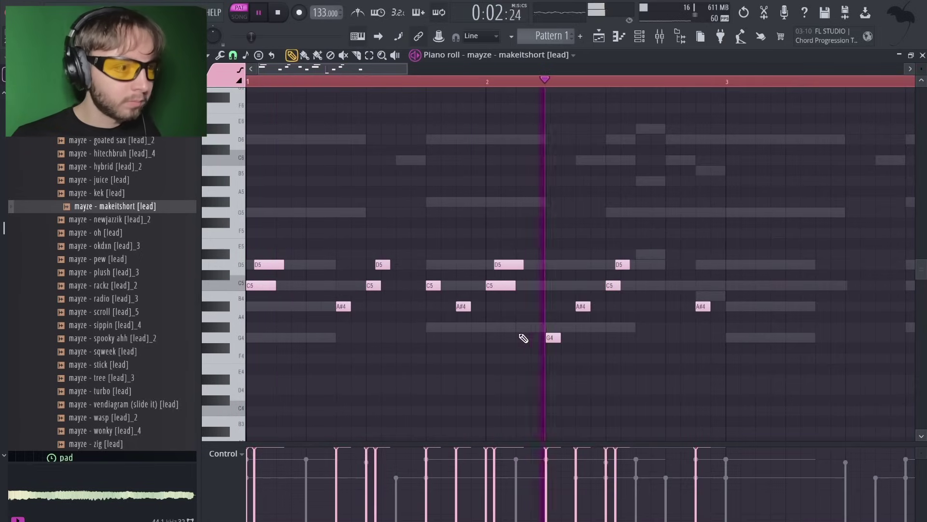
{"action": "left_click", "coordinate": [658, 307]}
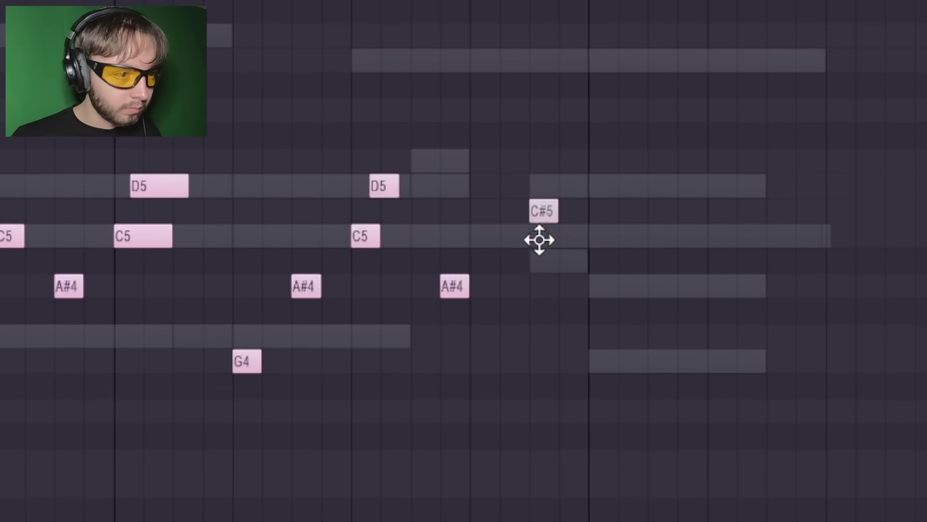
{"action": "left_click_drag", "start_coordinate": [539, 240], "coordinate": [540, 240]}
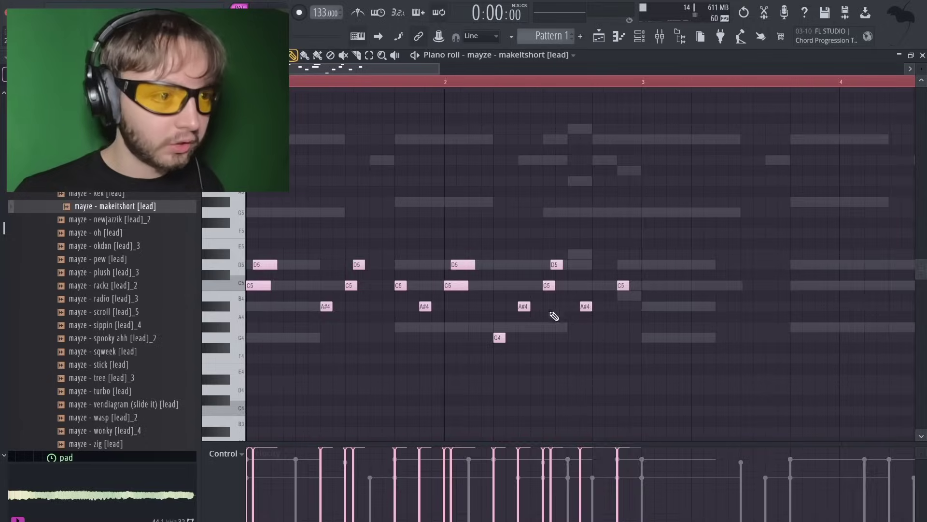
{"action": "scroll", "coordinate": [364, 290], "scroll_direction": "down", "scroll_amount": 2}
{"action": "key", "text": "space"}
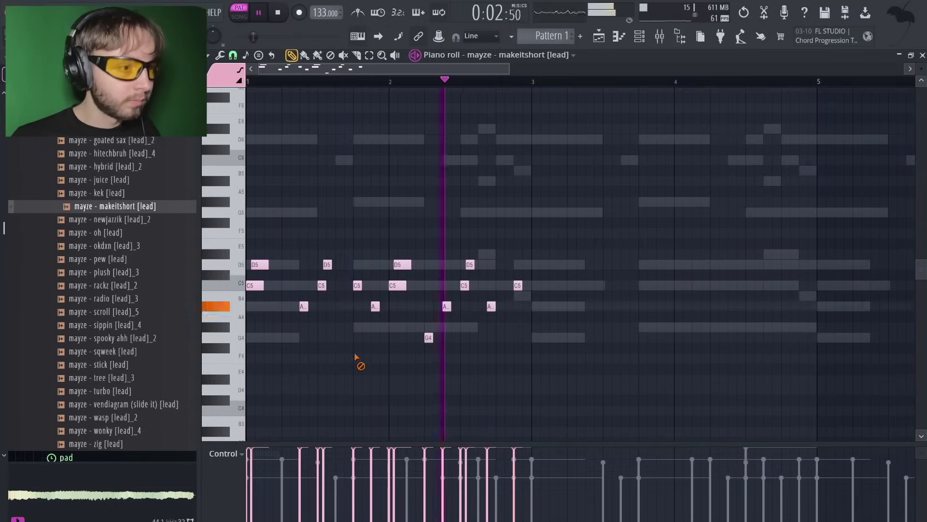
Repeat the makeitshort melody over bars 3 and 4, add a short G4 in bars 1 and 3, and lengthen the C5 and D5 pairs following them
{"action": "left_click", "coordinate": [410, 356]}
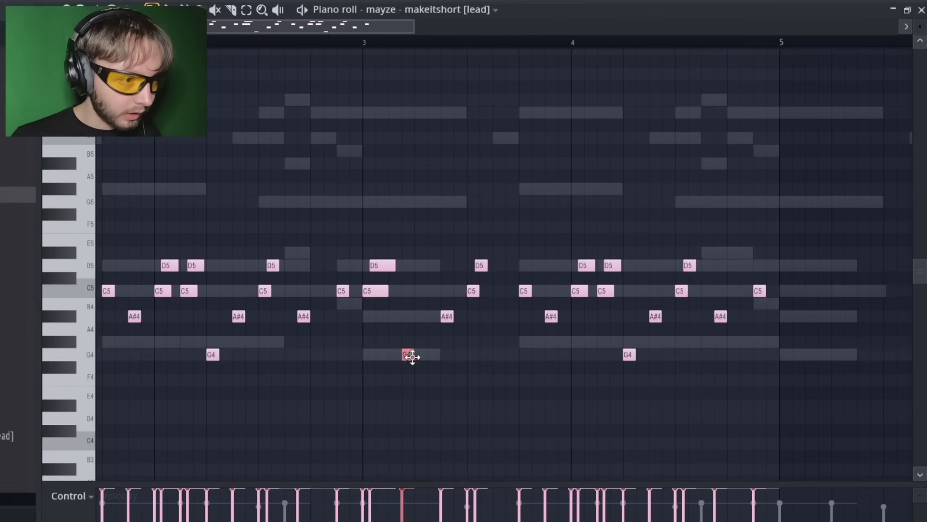
{"action": "scroll", "coordinate": [410, 356], "scroll_direction": "up", "scroll_amount": 2}
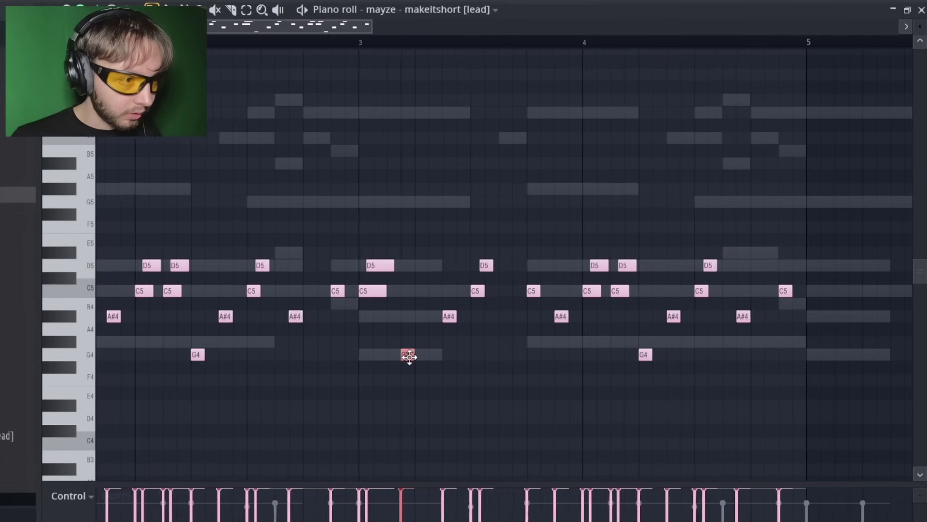
{"action": "left_click_drag", "start_coordinate": [424, 361], "coordinate": [421, 361]}
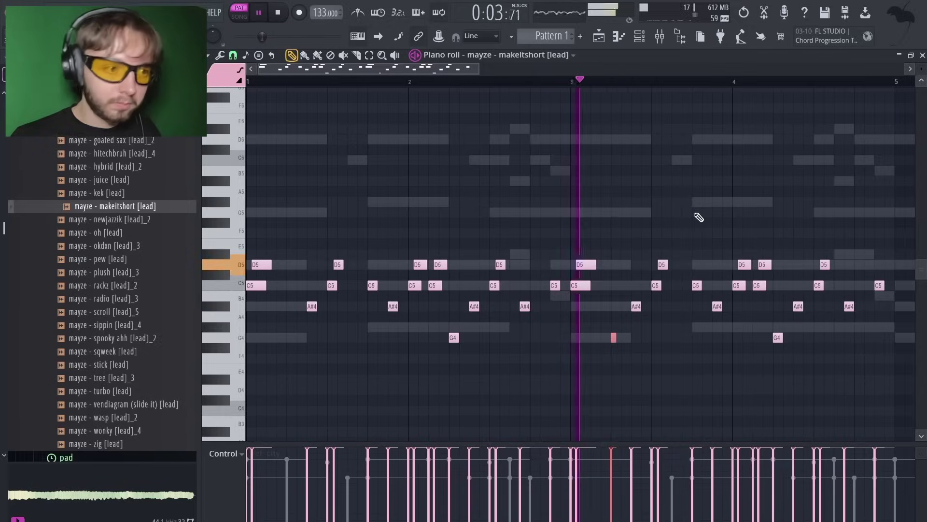
{"action": "scroll", "coordinate": [696, 216], "scroll_direction": "down", "scroll_amount": 1}
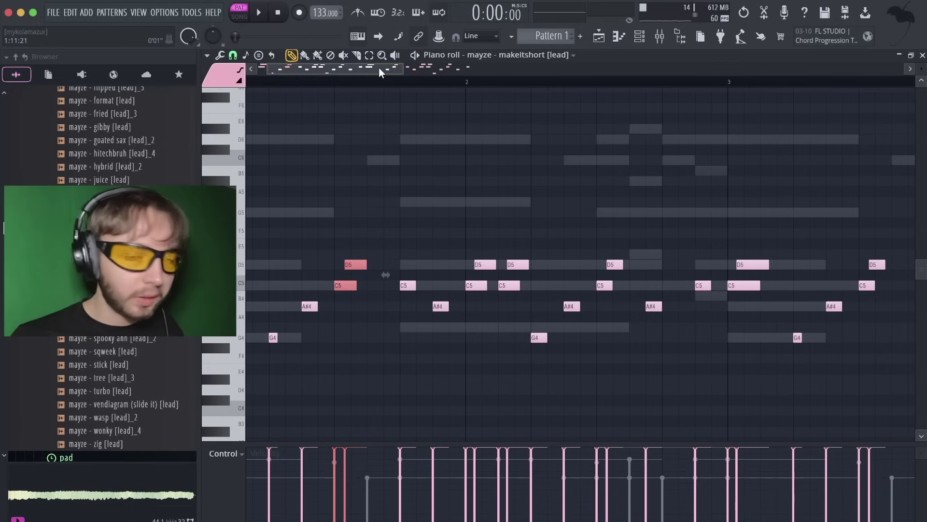
{"action": "scroll", "coordinate": [408, 112], "scroll_direction": "up", "scroll_amount": 2}
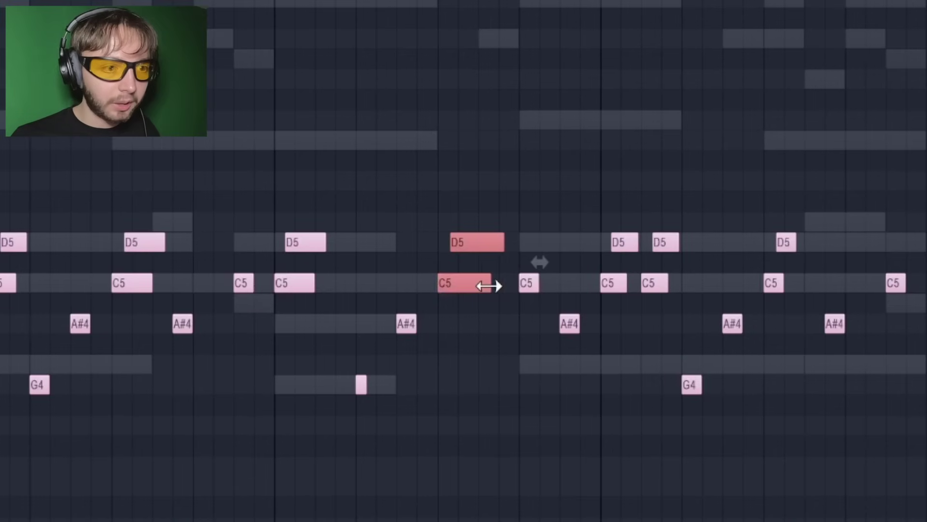
{"action": "left_click_drag", "start_coordinate": [468, 309], "coordinate": [468, 193]}
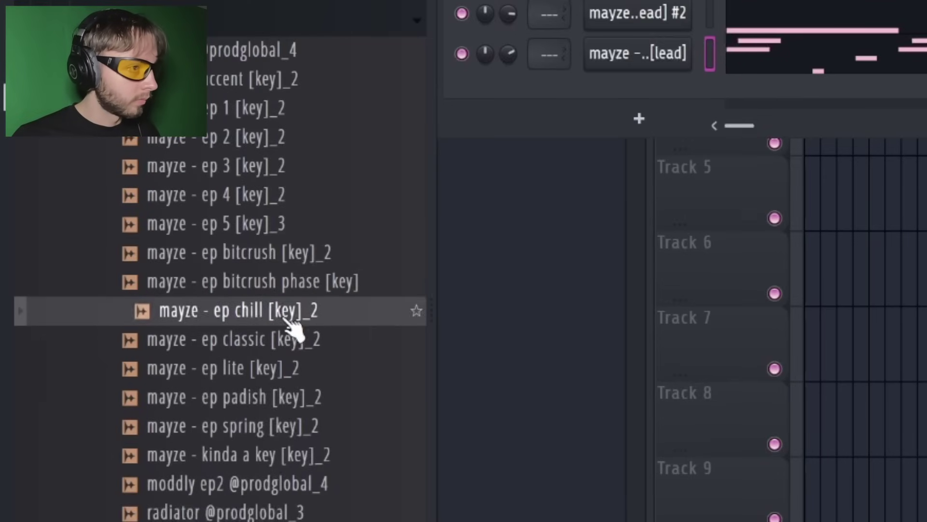
Add mayze - ep chill [key]_2 as another piano layer and replace the makeitshort channel's sample with mayze - dea [lead]
{"action": "left_click_drag", "start_coordinate": [133, 297], "coordinate": [275, 156]}
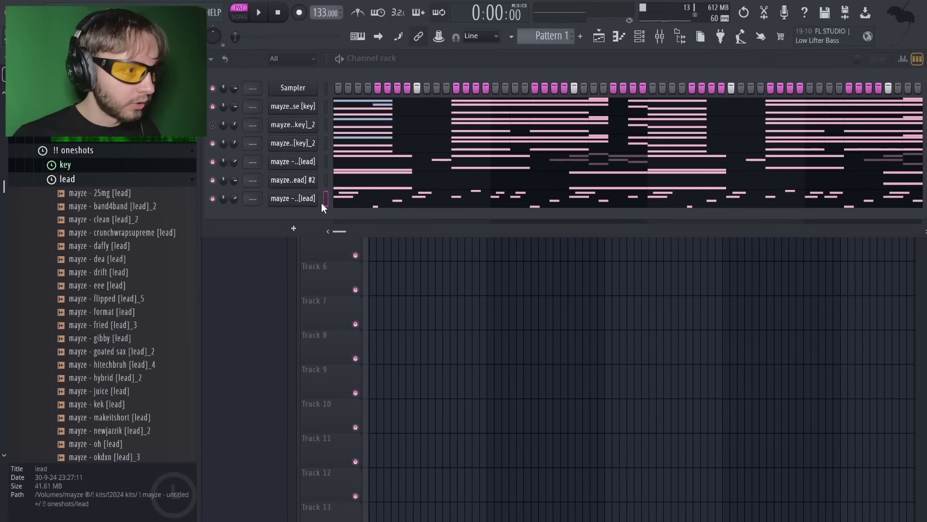
{"action": "left_click", "coordinate": [314, 199]}
{"action": "left_click", "coordinate": [639, 181]}
{"action": "scroll", "coordinate": [140, 300], "scroll_direction": "down", "scroll_amount": 4}
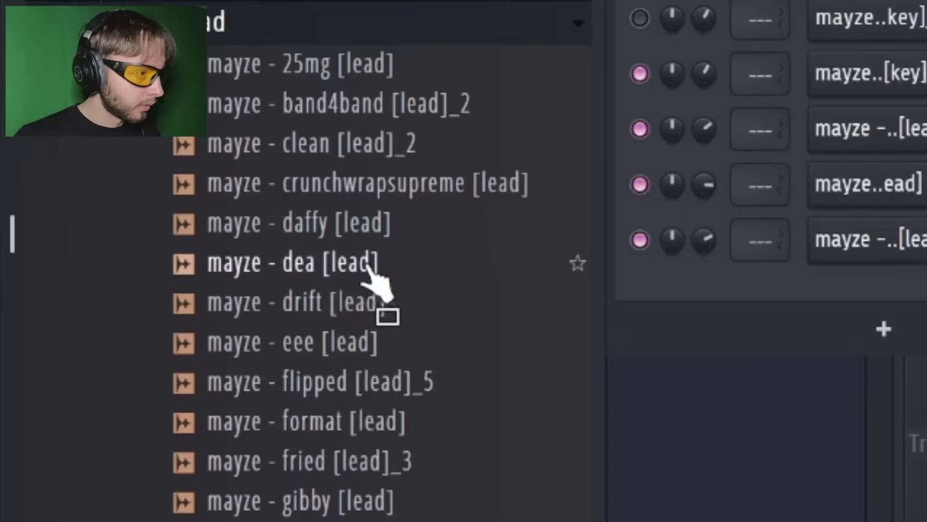
{"action": "left_click_drag", "start_coordinate": [123, 206], "coordinate": [310, 203]}
{"action": "key", "text": "space"}
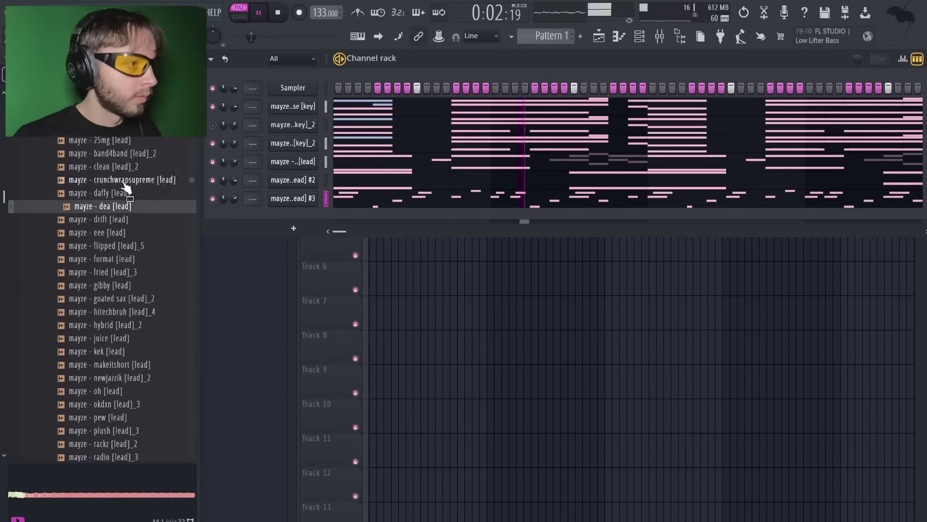
{"action": "scroll", "coordinate": [124, 185], "scroll_direction": "down", "scroll_amount": 4}
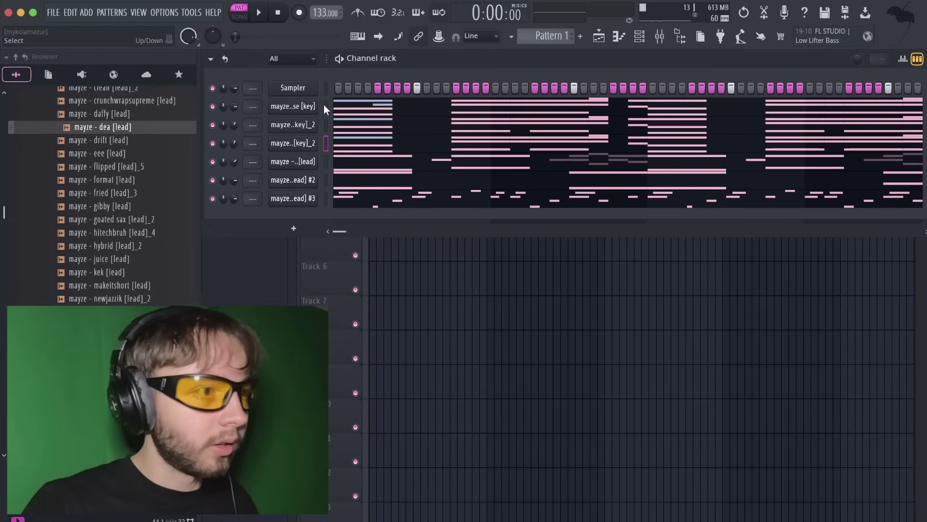
Select all six melody channels and transpose them up together by 3 semitones
{"action": "left_click_drag", "start_coordinate": [324, 105], "coordinate": [322, 202]}
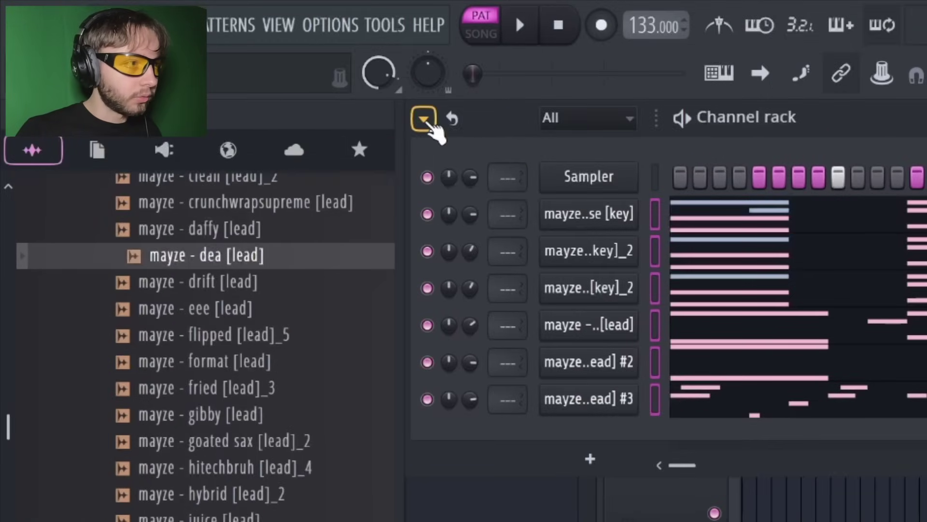
{"action": "left_click", "coordinate": [331, 93]}
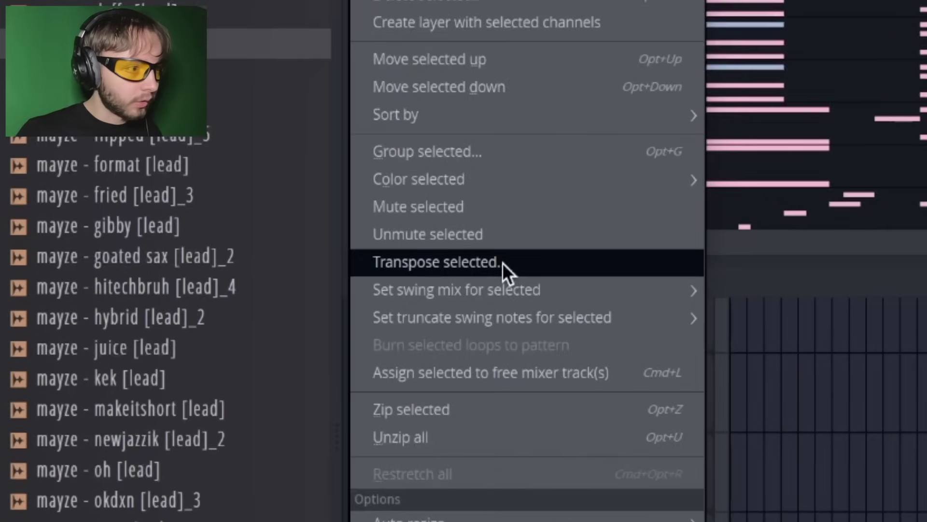
{"action": "left_click", "coordinate": [538, 260]}
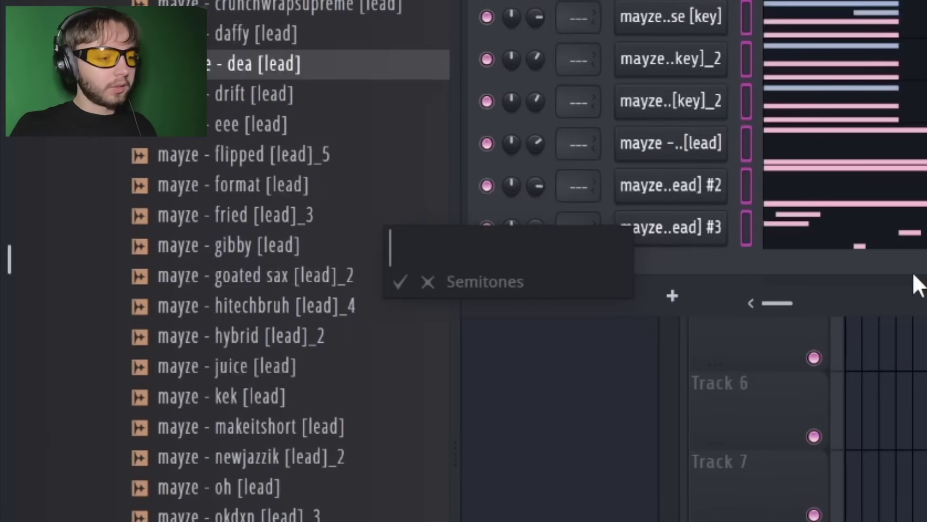
{"action": "type", "text": "3"}
{"action": "key", "text": "Return"}
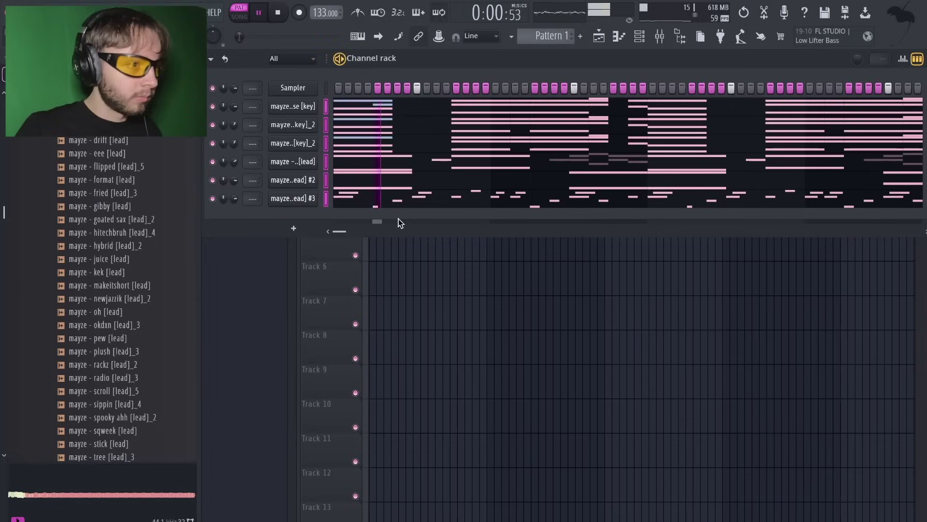
Transpose the six selected melody channels up by a further 2 semitones and play the loop
{"action": "left_click", "coordinate": [400, 112]}
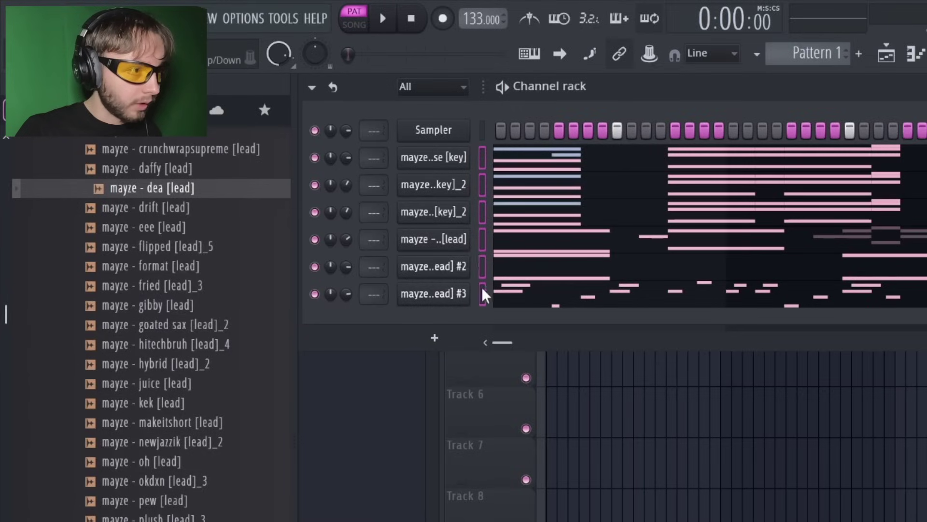
{"action": "left_click", "coordinate": [311, 87]}
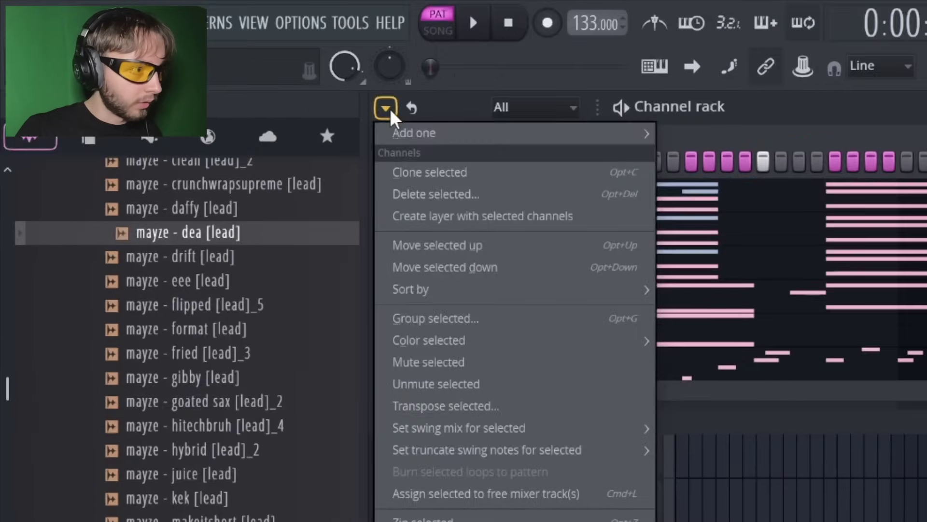
{"action": "left_click", "coordinate": [385, 331]}
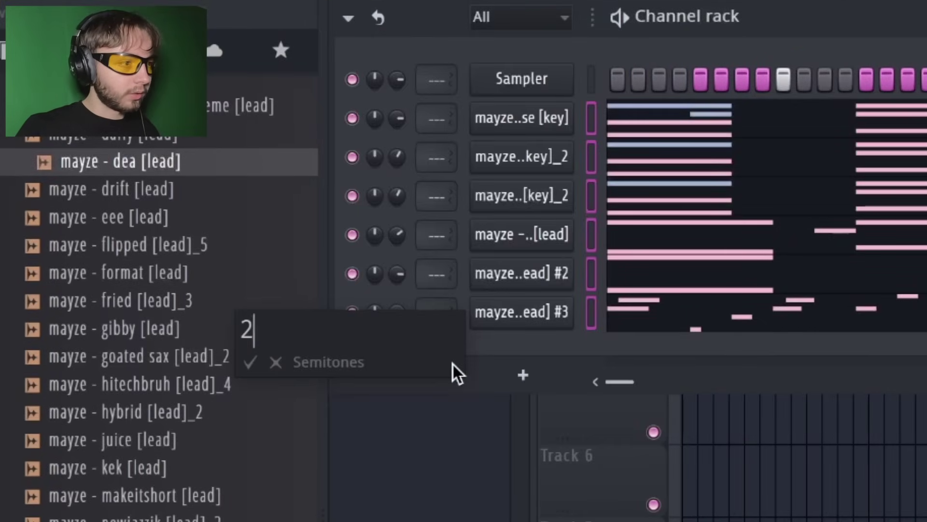
{"action": "key", "text": "Return"}
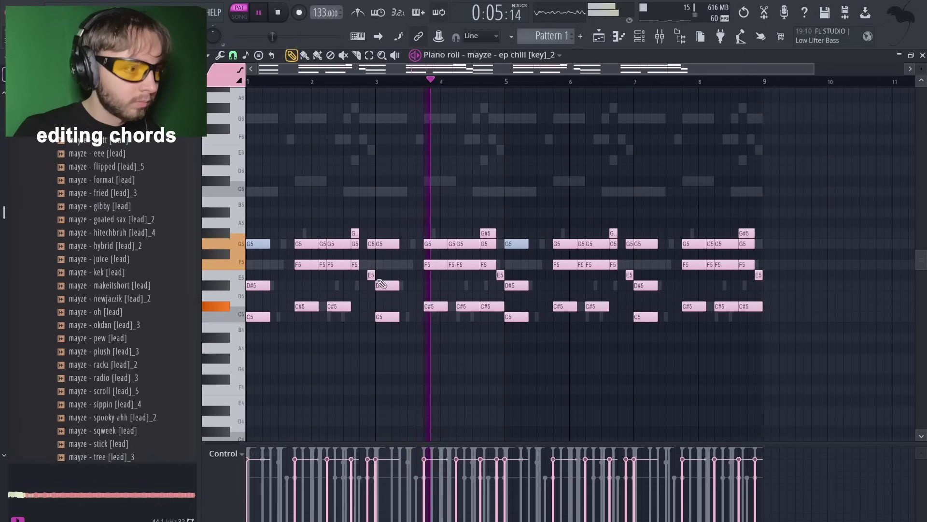
Move the short E5 chord notes at the end of bars 2, 4, 6 and 8 up to F5 in the piano layers
{"action": "left_click_drag", "start_coordinate": [401, 276], "coordinate": [783, 280]}
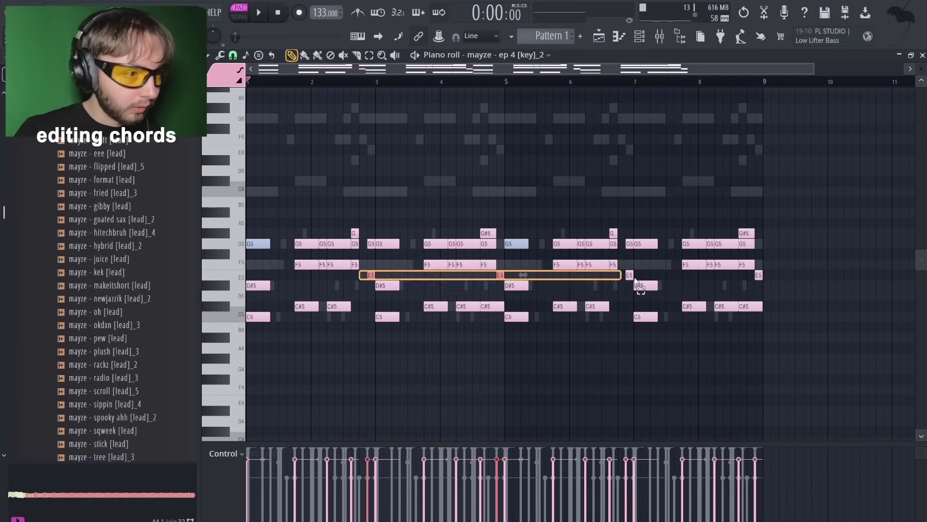
{"action": "left_click_drag", "start_coordinate": [637, 282], "coordinate": [846, 292]}
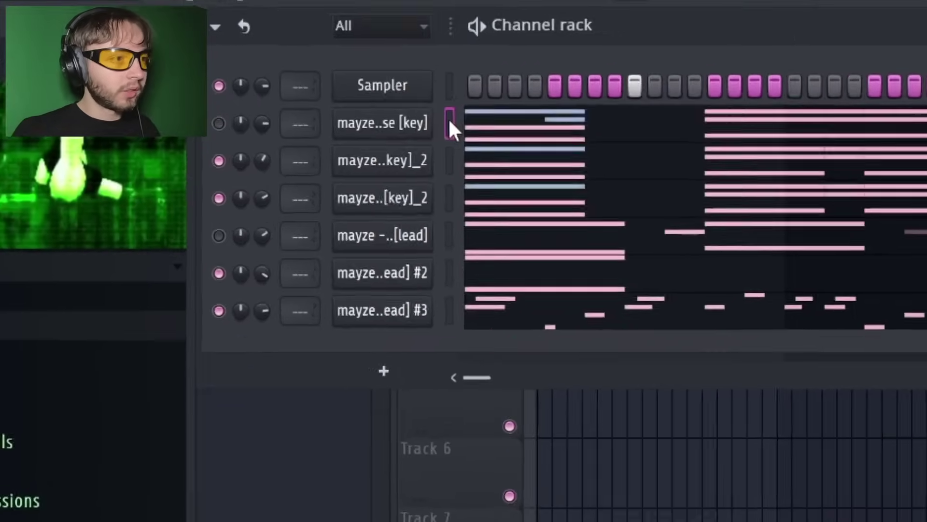
Assign the six melody channels to mixer tracks 1 to 6, then cut the ep chill track's low EQ band to -18.0 at 162 Hz
{"action": "left_click_drag", "start_coordinate": [326, 106], "coordinate": [328, 145]}
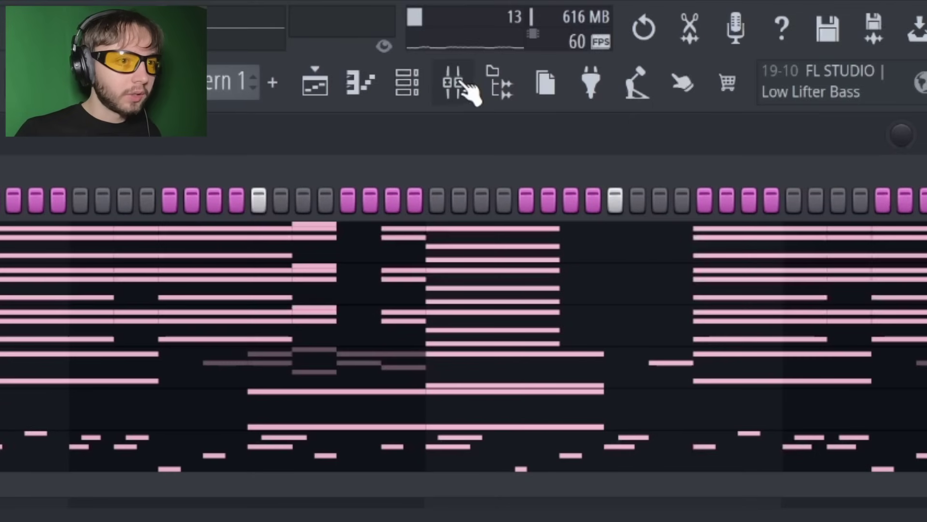
{"action": "left_click", "coordinate": [619, 60]}
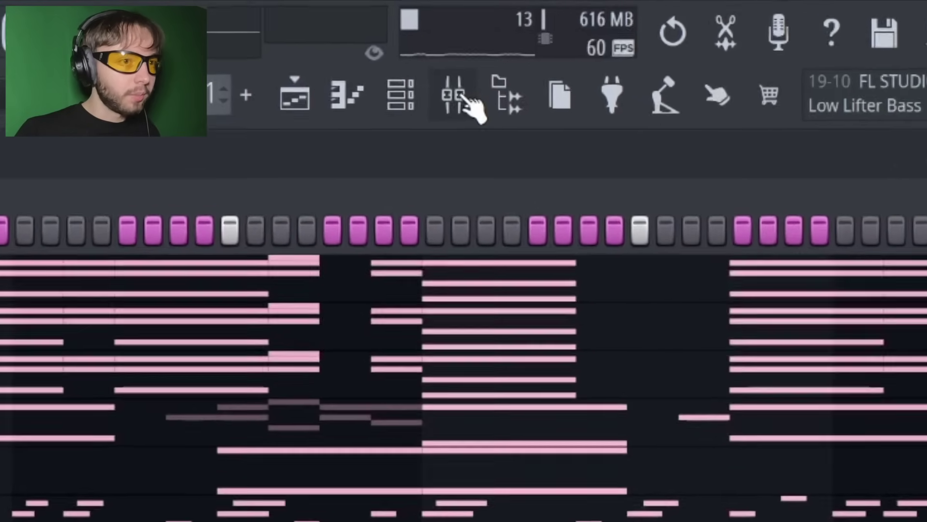
{"action": "key", "text": "ctrl+shift+l"}
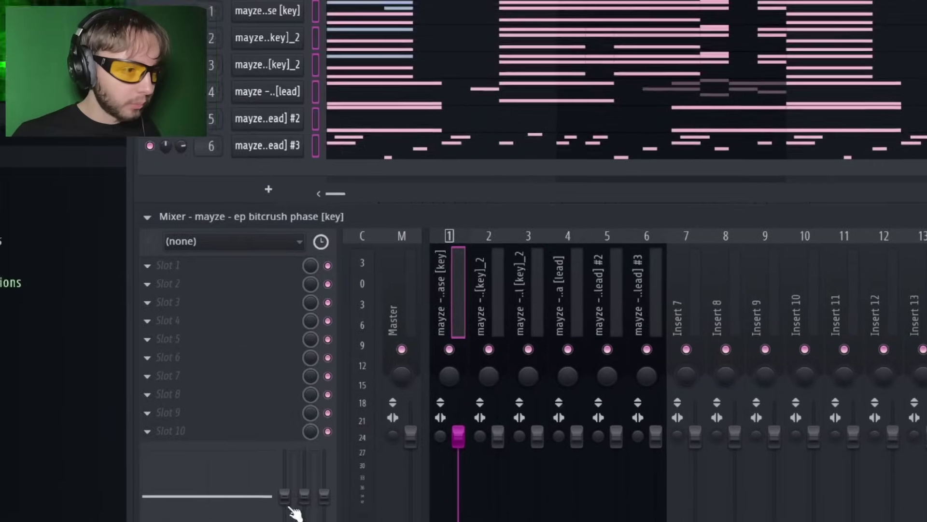
{"action": "left_click_drag", "start_coordinate": [289, 507], "coordinate": [289, 521]}
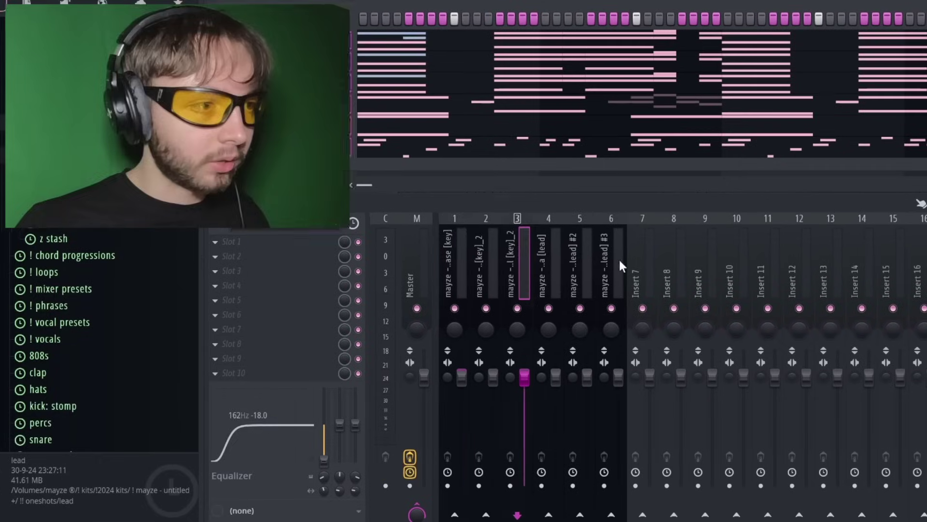
{"action": "left_click", "coordinate": [416, 304]}
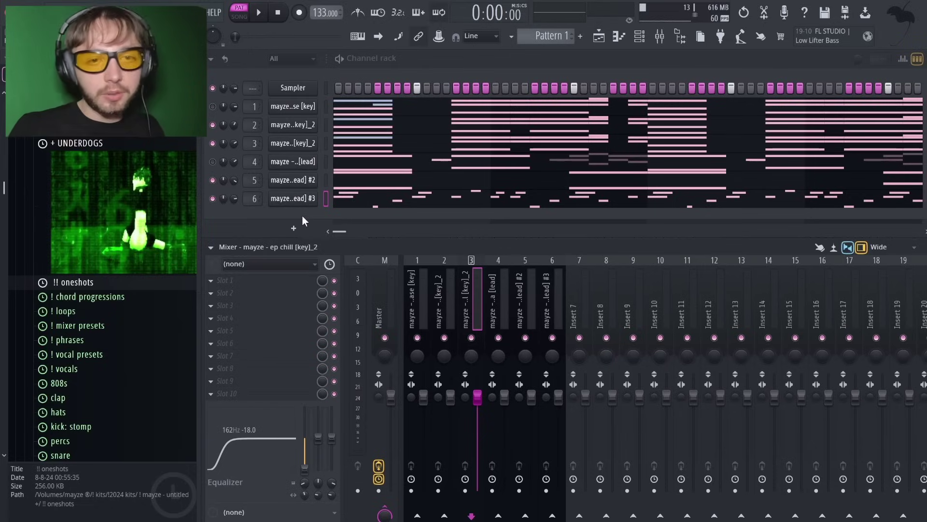
Audition the clap samples, load mayze - reload_v2 [clap] into the Sampler channel and adjust that channel's volume
{"action": "left_click", "coordinate": [129, 400]}
{"action": "scroll", "coordinate": [137, 386], "scroll_direction": "down", "scroll_amount": 1}
{"action": "left_click", "coordinate": [130, 380]}
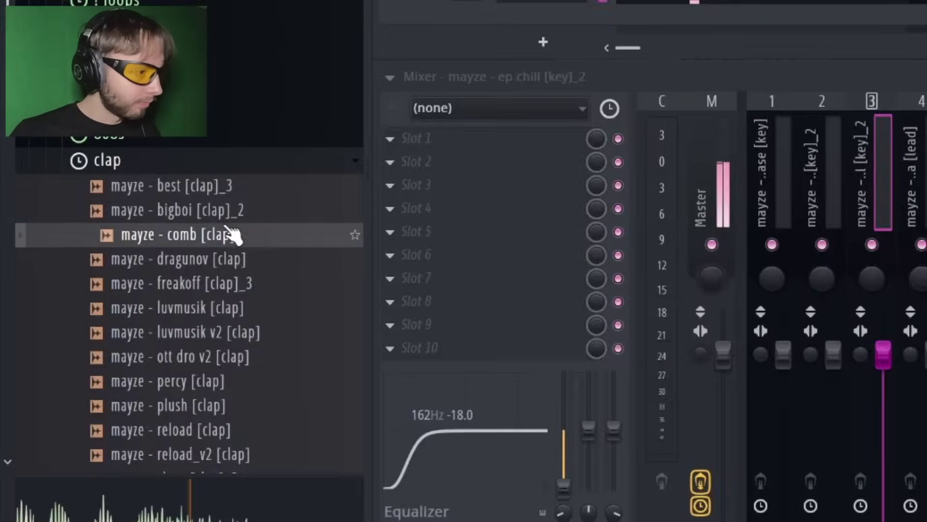
{"action": "scroll", "coordinate": [130, 380], "scroll_direction": "down", "scroll_amount": 1}
{"action": "left_click", "coordinate": [111, 395]}
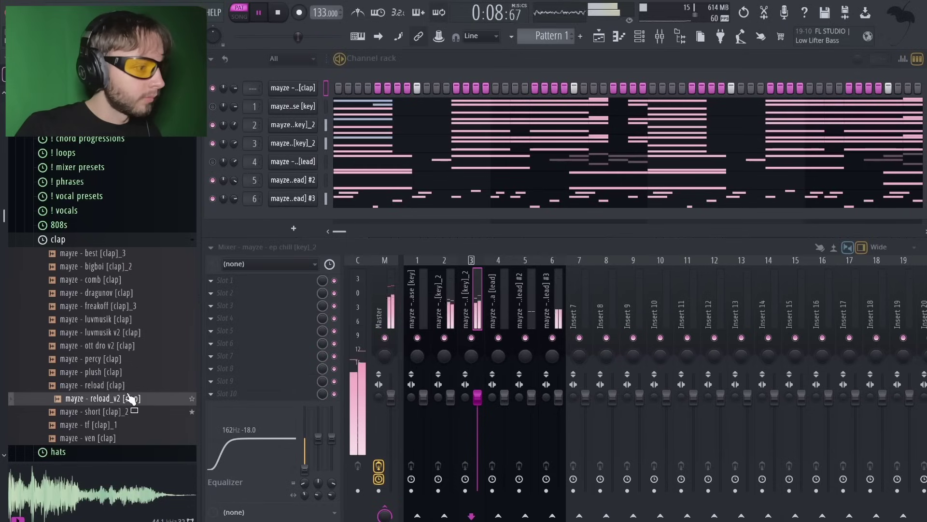
{"action": "left_click_drag", "start_coordinate": [233, 89], "coordinate": [233, 97]}
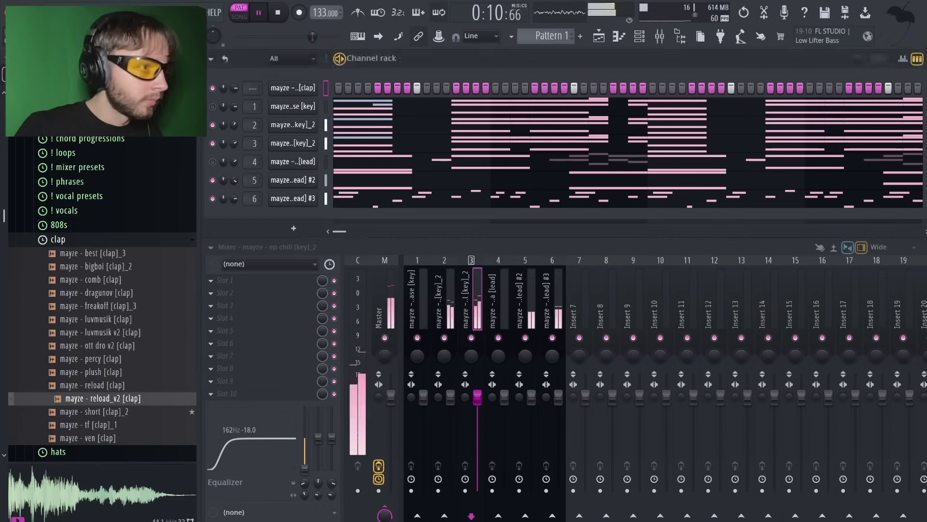
Add crash - #pluggnb ++ and mayze - sissors [hihat]_2 as new channels, with a crash hit on the first step
{"action": "left_click_drag", "start_coordinate": [90, 282], "coordinate": [327, 217]}
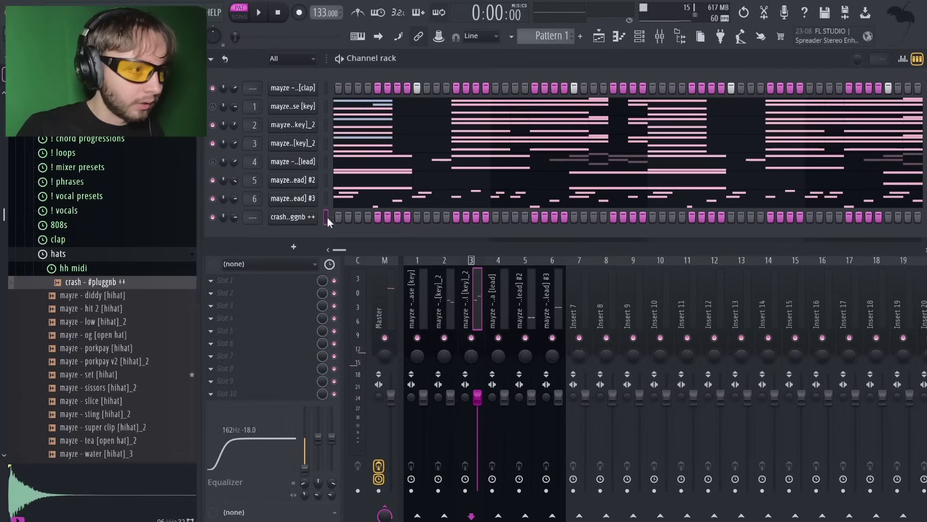
{"action": "left_click", "coordinate": [339, 217]}
{"action": "left_click", "coordinate": [142, 389]}
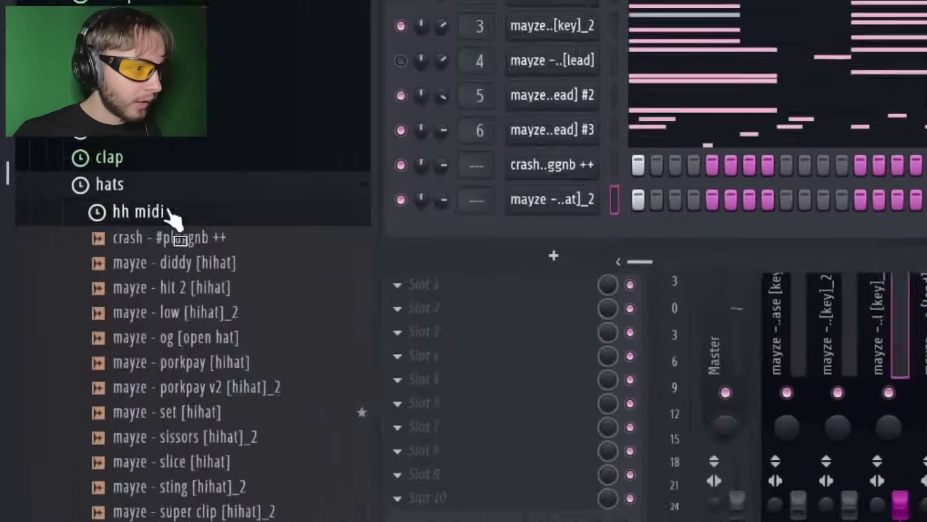
Import MIDI pattern 1 from the hh midi folder onto the hi-hat channel and play it
{"action": "left_click", "coordinate": [89, 267]}
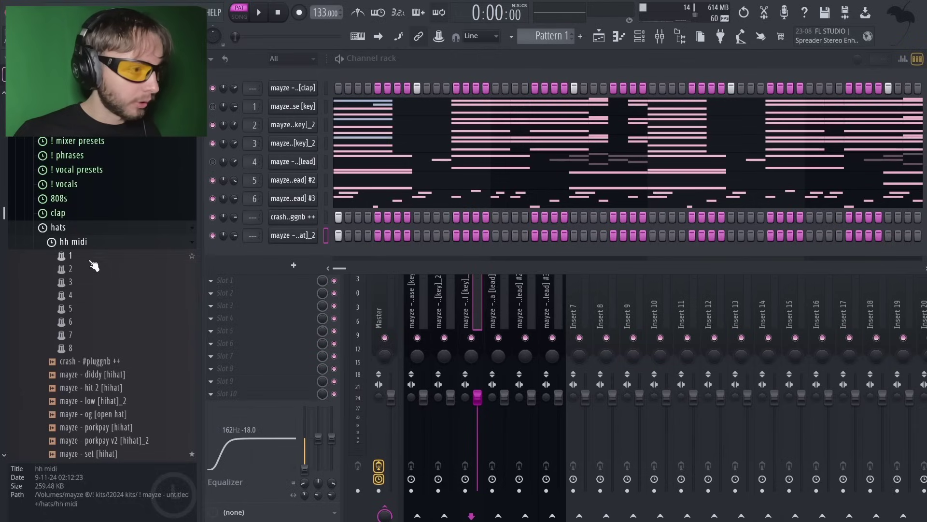
{"action": "left_click", "coordinate": [229, 231]}
{"action": "left_click_drag", "start_coordinate": [229, 230], "coordinate": [741, 173]}
{"action": "left_click", "coordinate": [555, 346]}
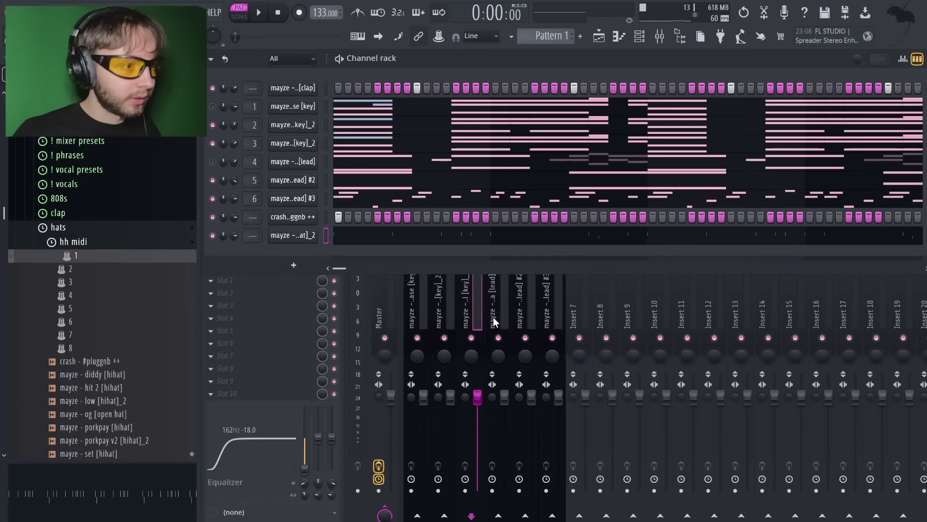
{"action": "key", "text": "space"}
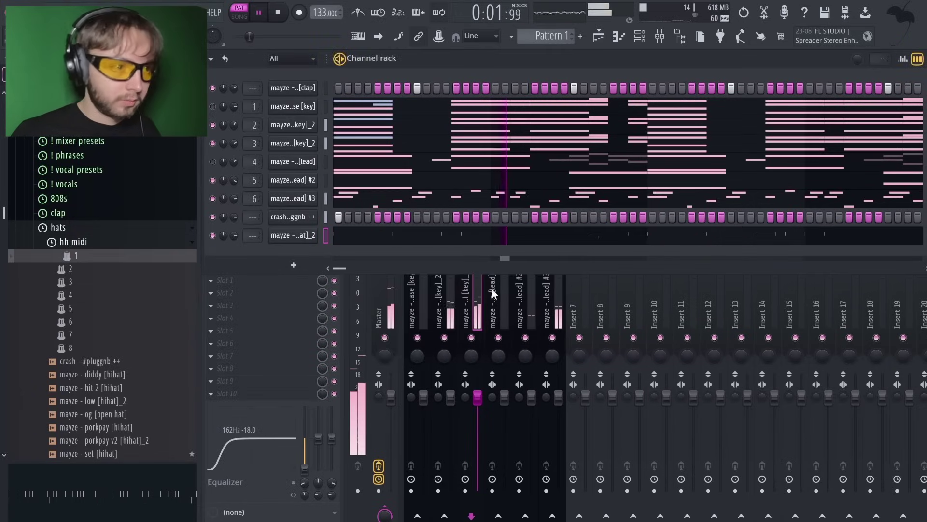
Import hh midi pattern 2 onto the hi-hat channel, replace its sample with mayze - set [hihat] and play the loop
{"action": "left_click_drag", "start_coordinate": [70, 269], "coordinate": [297, 234]}
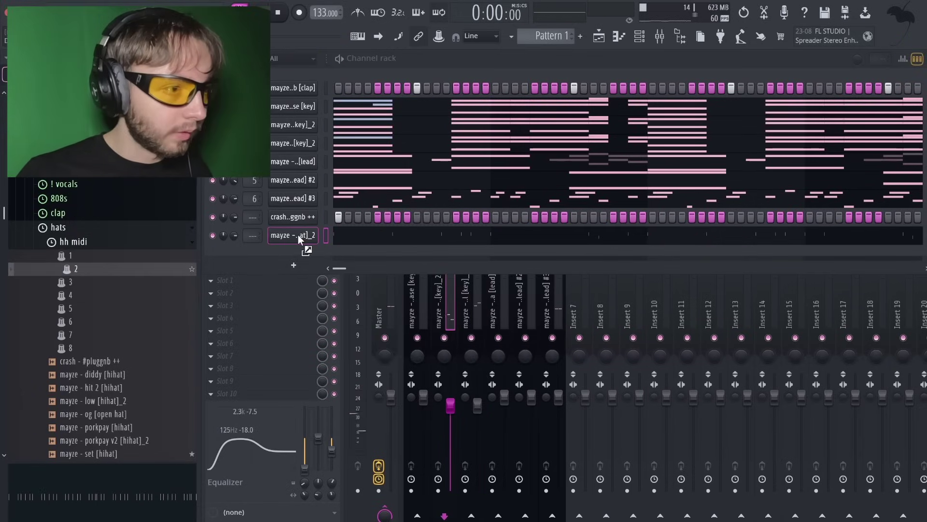
{"action": "left_click", "coordinate": [555, 347]}
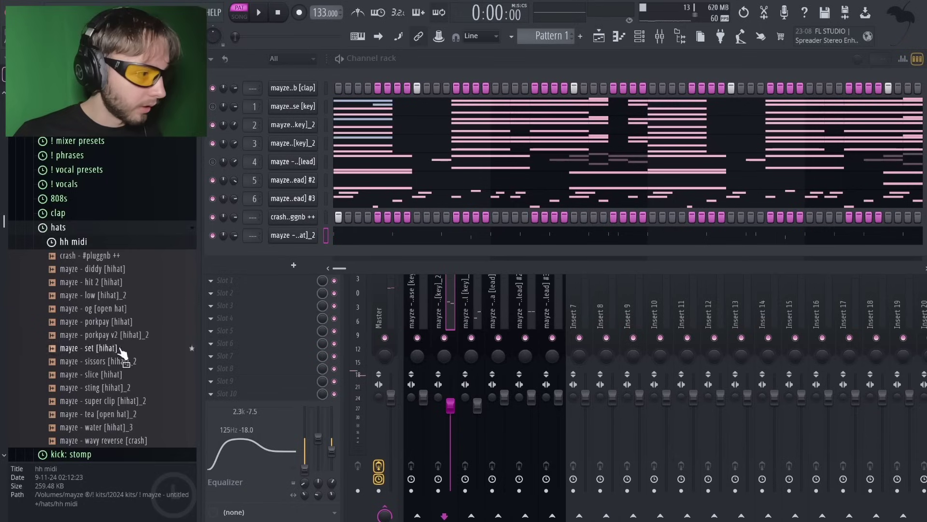
{"action": "left_click_drag", "start_coordinate": [121, 351], "coordinate": [297, 296]}
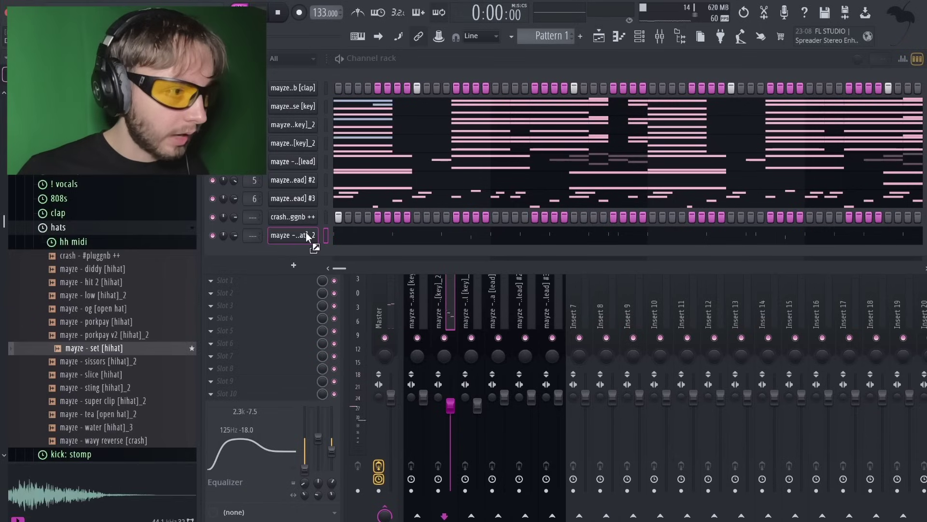
{"action": "left_click_drag", "start_coordinate": [307, 236], "coordinate": [308, 236]}
{"action": "key", "text": "space"}
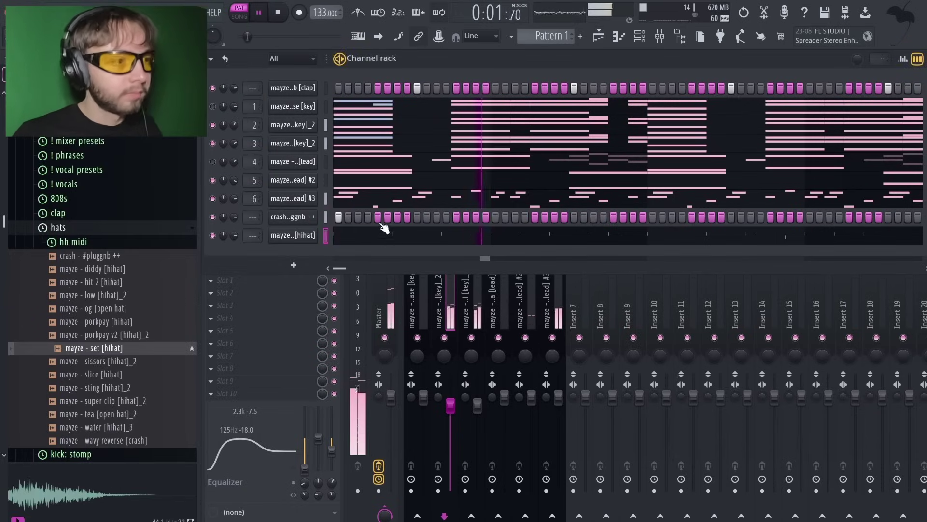
Lower the first four bars of the dea lead #3 melody by an octave and try muting its short C4 note in bar 1
{"action": "left_click", "coordinate": [384, 202]}
{"action": "key", "text": "ctrl+a"}
{"action": "key", "text": "ctrl+Down"}
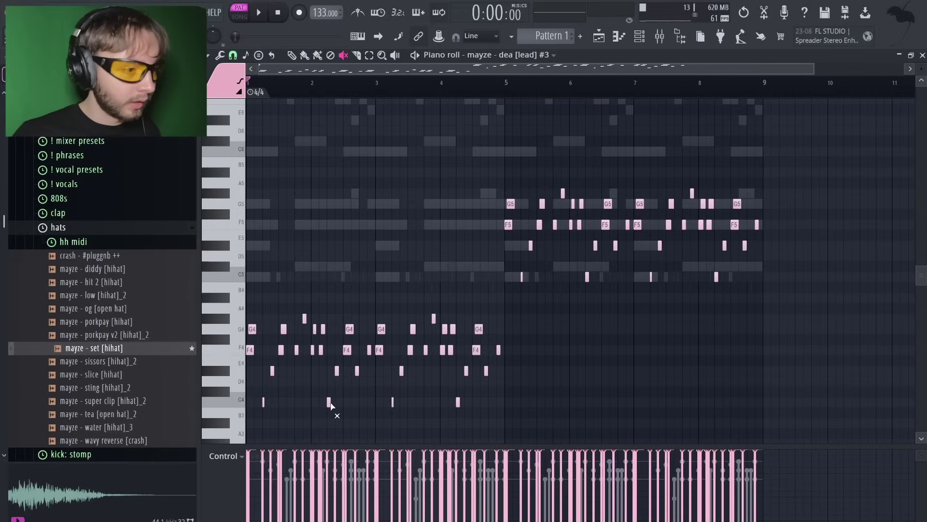
{"action": "scroll", "coordinate": [329, 411], "scroll_direction": "up", "scroll_amount": 1}
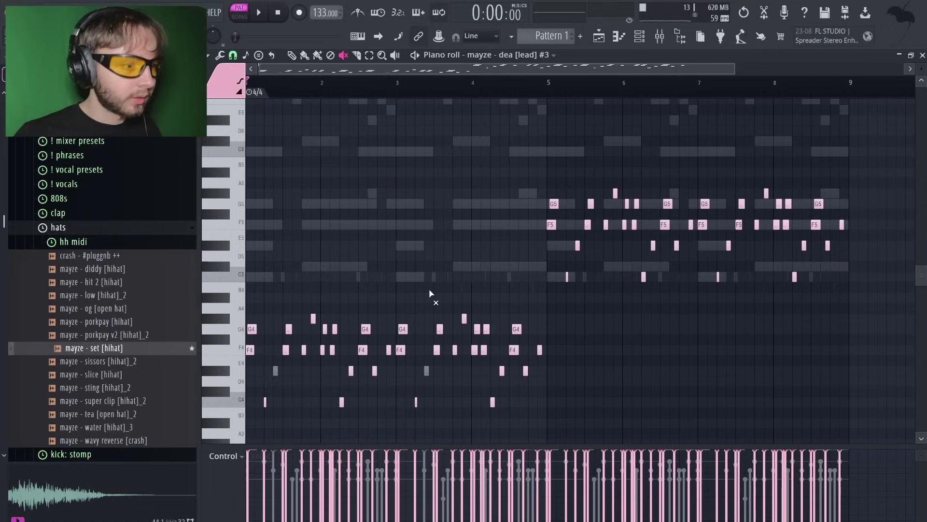
{"action": "key", "text": "space"}
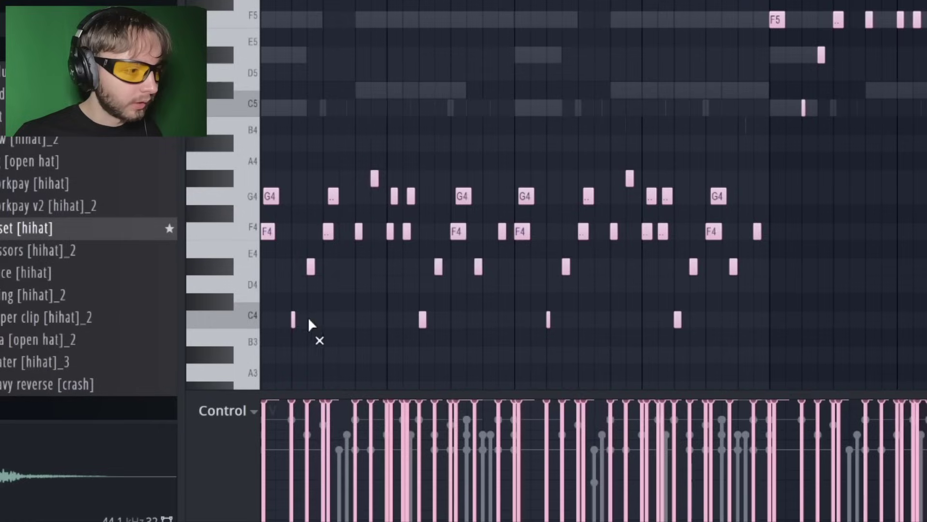
{"action": "left_click", "coordinate": [265, 402]}
{"action": "key", "text": "space"}
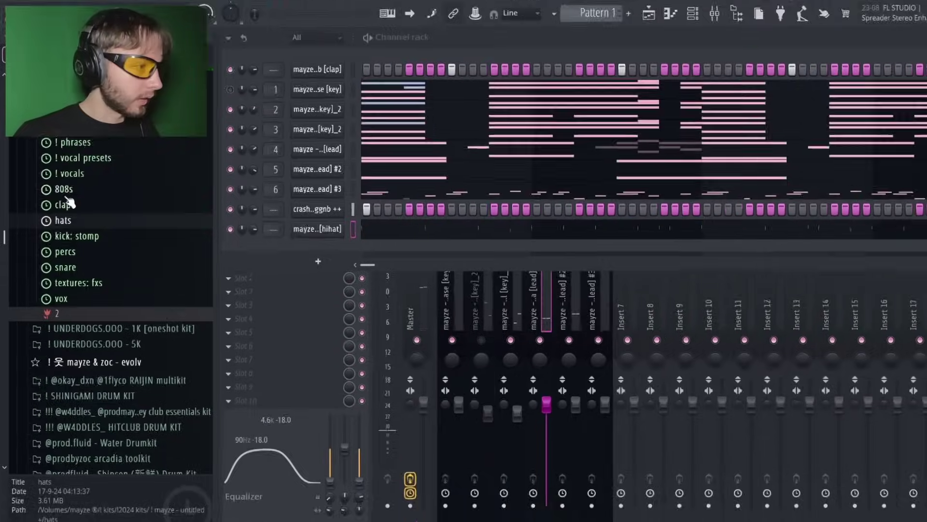
Audition the 808 samples, add ANH SPINZ 808 as a bass channel and play it with a C5 note at the start of bar 1
{"action": "left_click", "coordinate": [61, 189]}
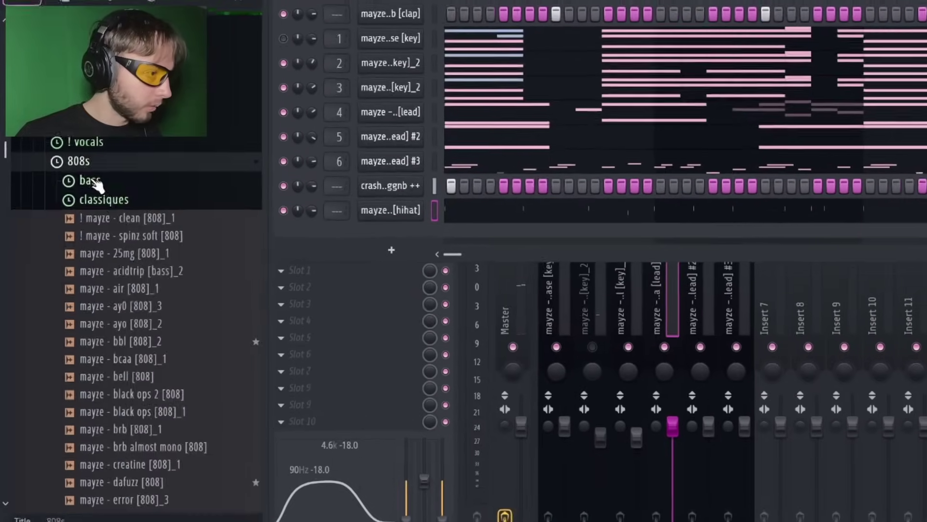
{"action": "left_click", "coordinate": [160, 250]}
{"action": "scroll", "coordinate": [169, 290], "scroll_direction": "down", "scroll_amount": 4}
{"action": "left_click", "coordinate": [171, 287]}
{"action": "left_click", "coordinate": [171, 271]}
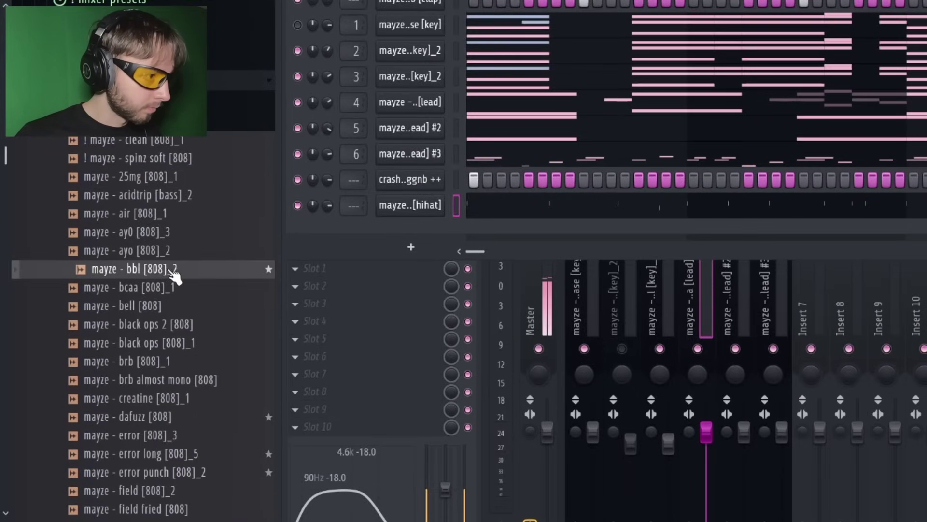
{"action": "scroll", "coordinate": [174, 314], "scroll_direction": "down", "scroll_amount": 4}
{"action": "left_click", "coordinate": [184, 359]}
{"action": "scroll", "coordinate": [183, 348], "scroll_direction": "down", "scroll_amount": 4}
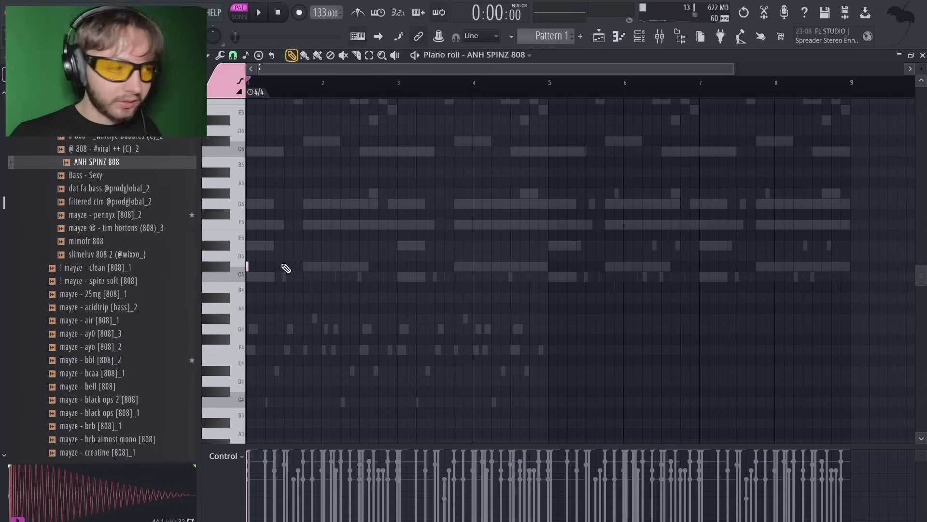
{"action": "key", "text": "space"}
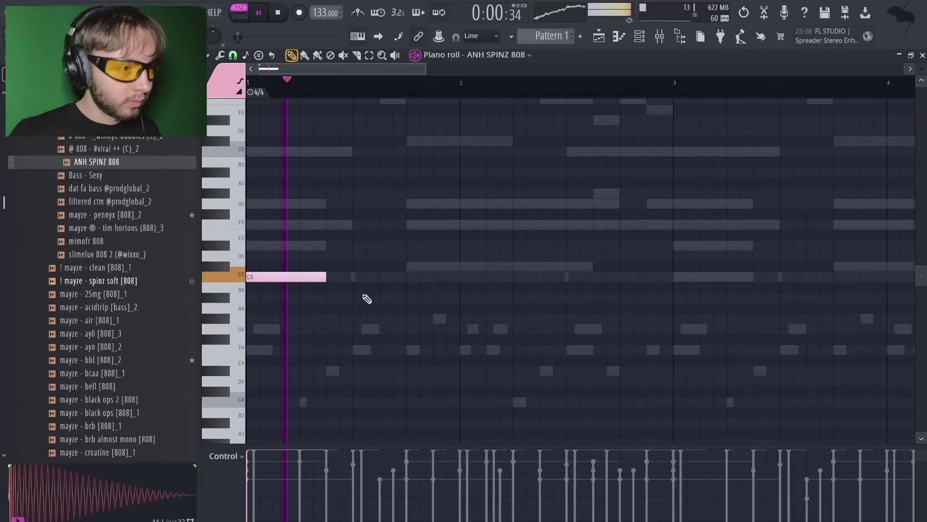
Add C5 notes to the ANH SPINZ 808 bassline at the starts of bars 3, 5 and 7
{"action": "scroll", "coordinate": [374, 296], "scroll_direction": "down", "scroll_amount": 2}
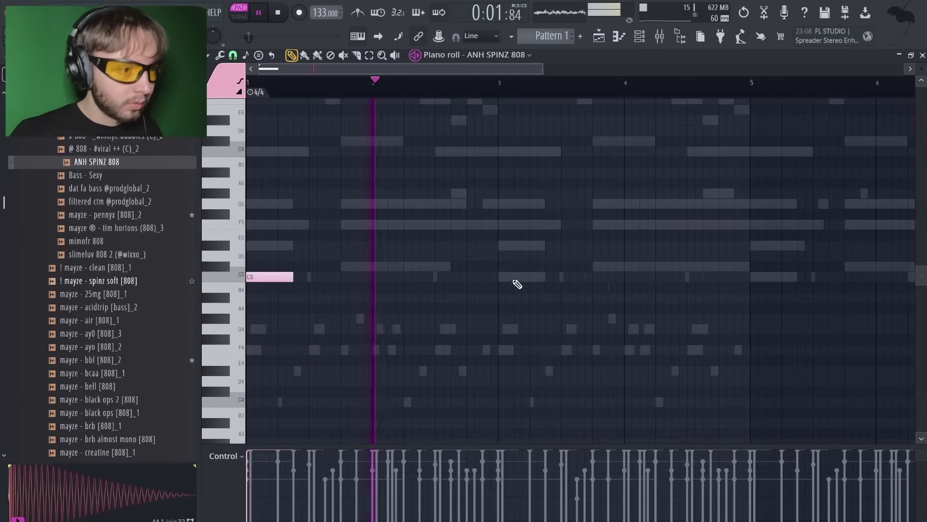
{"action": "left_click", "coordinate": [513, 280]}
{"action": "scroll", "coordinate": [447, 288], "scroll_direction": "down", "scroll_amount": 2}
{"action": "scroll", "coordinate": [396, 287], "scroll_direction": "down", "scroll_amount": 1}
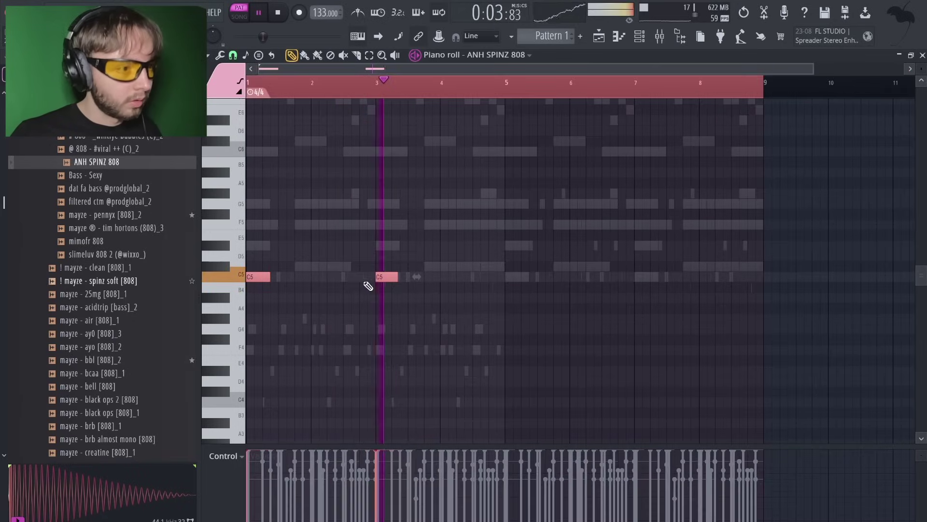
{"action": "left_click", "coordinate": [512, 277]}
{"action": "left_click", "coordinate": [642, 277]}
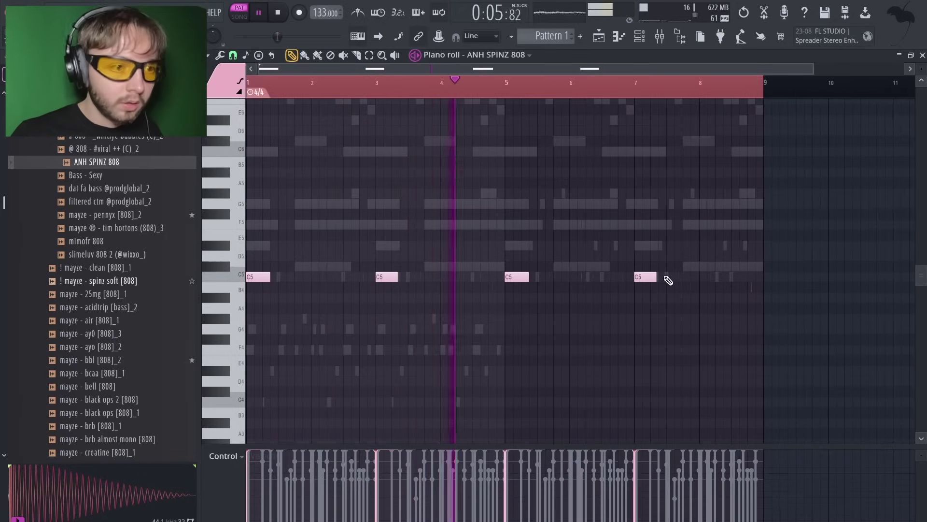
Add a short C5 note right after the bar 7 note of the ANH SPINZ 808 and lower its velocity
{"action": "scroll", "coordinate": [669, 280], "scroll_direction": "up", "scroll_amount": 2}
{"action": "left_click", "coordinate": [661, 277]}
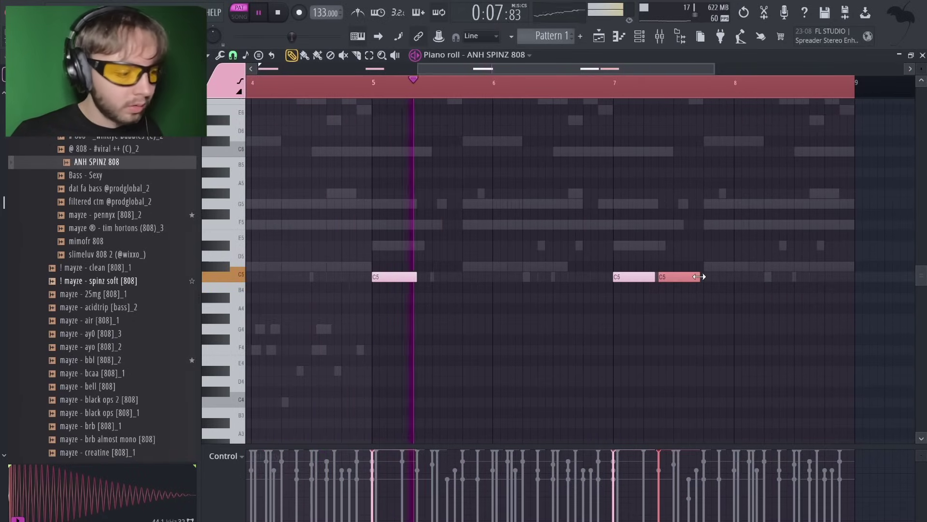
{"action": "left_click_drag", "start_coordinate": [699, 276], "coordinate": [669, 278]}
{"action": "left_click", "coordinate": [669, 473]}
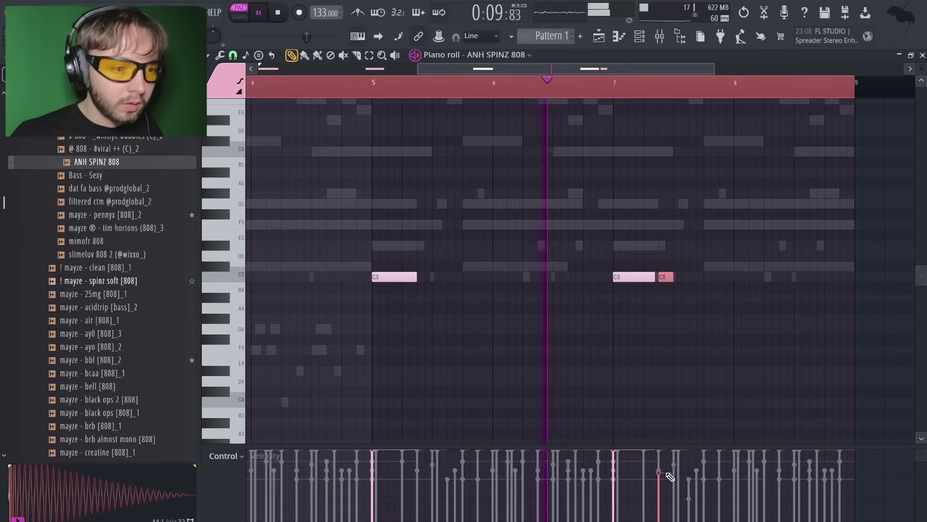
{"action": "scroll", "coordinate": [737, 296], "scroll_direction": "down", "scroll_amount": 4}
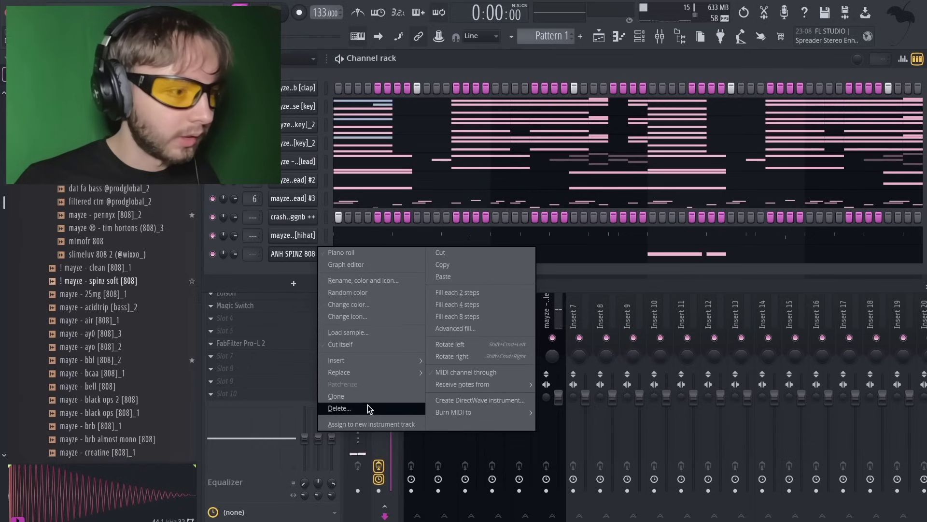
Clone the ANH SPINZ 808 channel and audition mayze - bell [808] as its replacement sample
{"action": "left_click", "coordinate": [338, 406]}
{"action": "scroll", "coordinate": [116, 372], "scroll_direction": "down", "scroll_amount": 1}
{"action": "left_click", "coordinate": [116, 360]}
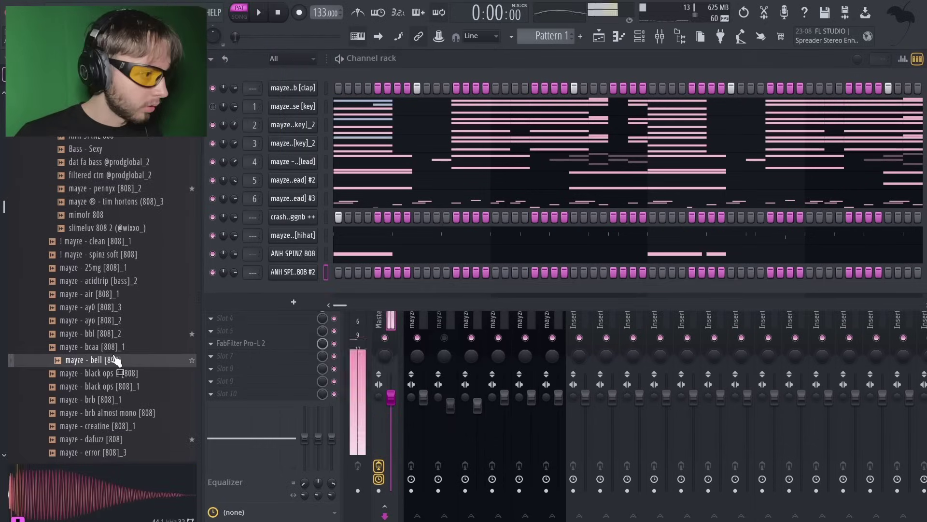
Draw a C#5 note with a C5 slide in the second half of bar 2 on mayze - bell [808] and copy both to bar 6
{"action": "left_click_drag", "start_coordinate": [429, 268], "coordinate": [490, 273]}
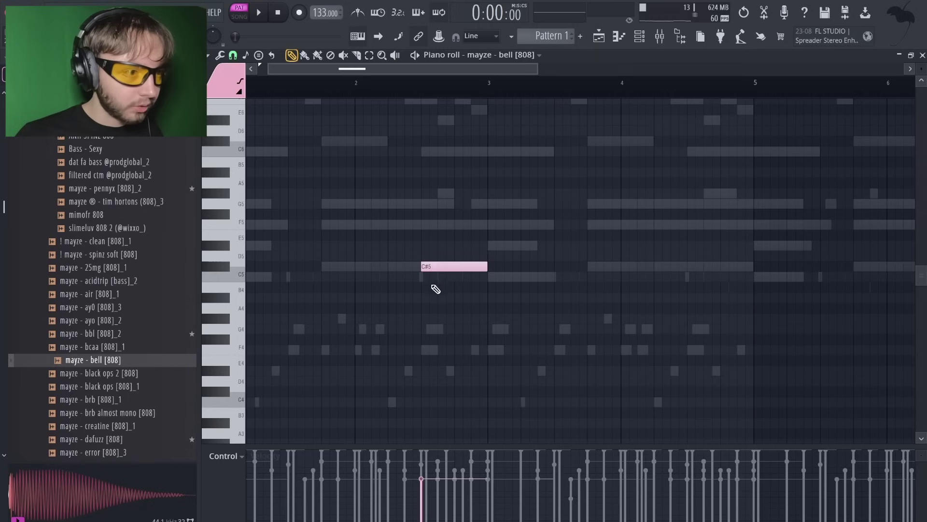
{"action": "left_click", "coordinate": [422, 277]}
{"action": "scroll", "coordinate": [431, 352], "scroll_direction": "down", "scroll_amount": 3}
{"action": "key", "text": "space"}
{"action": "key", "text": "ctrl+a"}
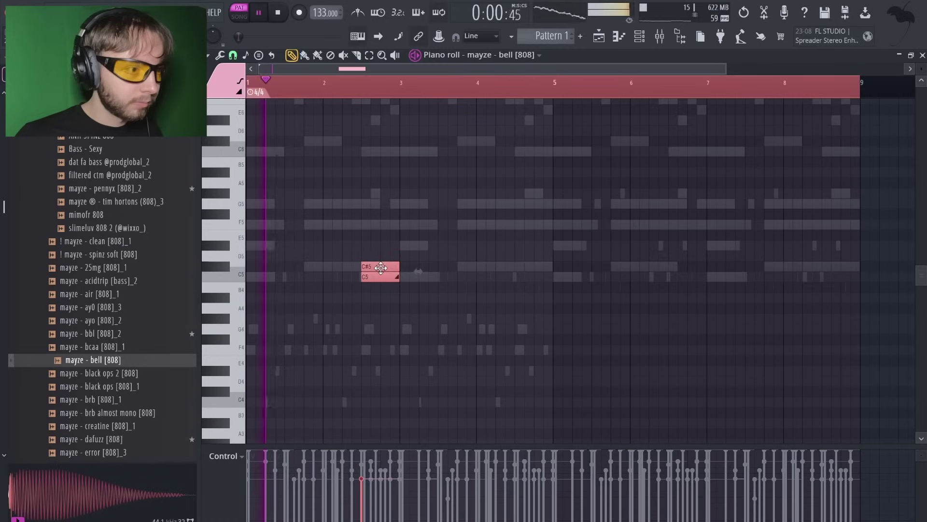
{"action": "left_click_drag", "start_coordinate": [381, 283], "coordinate": [689, 287]}
{"action": "key", "text": "ctrl+d"}
{"action": "key", "text": "ctrl+d"}
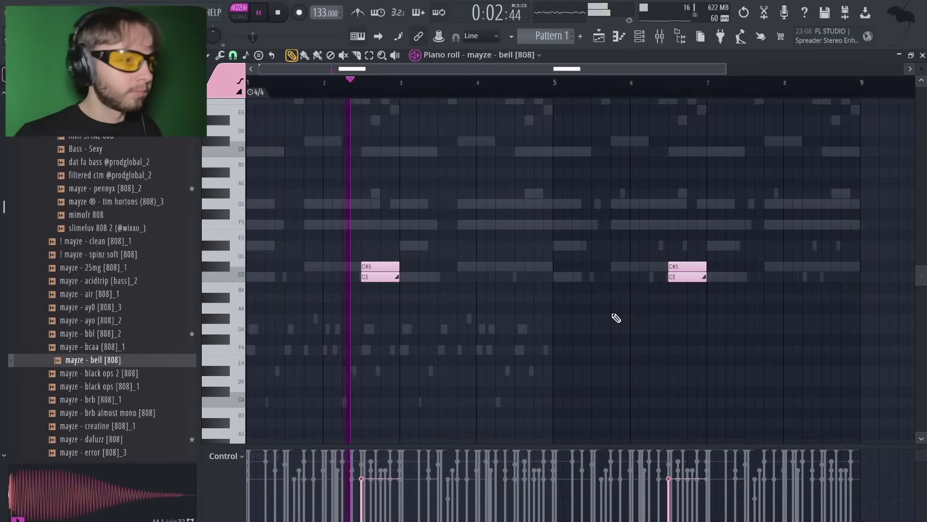
Raise the mayze - bell [808] notes in bars 2 and 6 to full velocity and listen to the loop
{"action": "key", "text": "ctrl+a"}
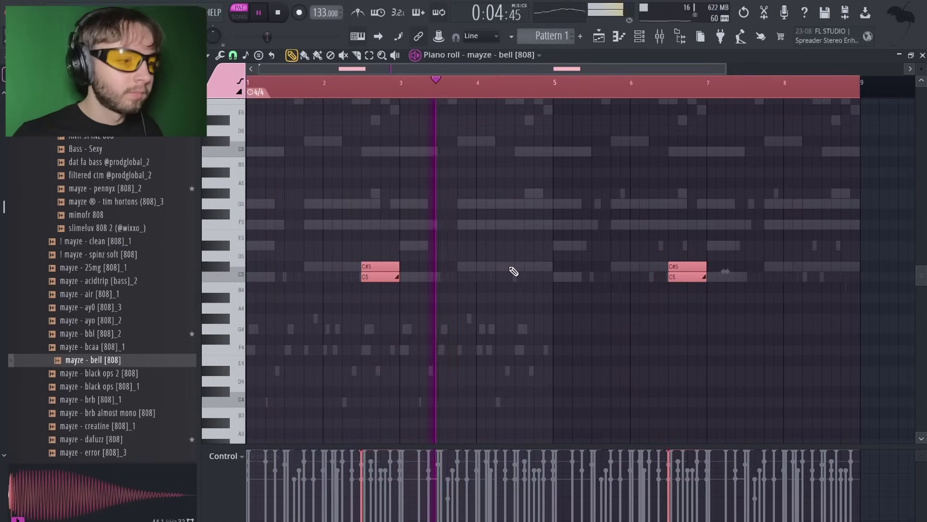
{"action": "key", "text": "ctrl+d"}
{"action": "left_click", "coordinate": [688, 267], "text": "ctrl"}
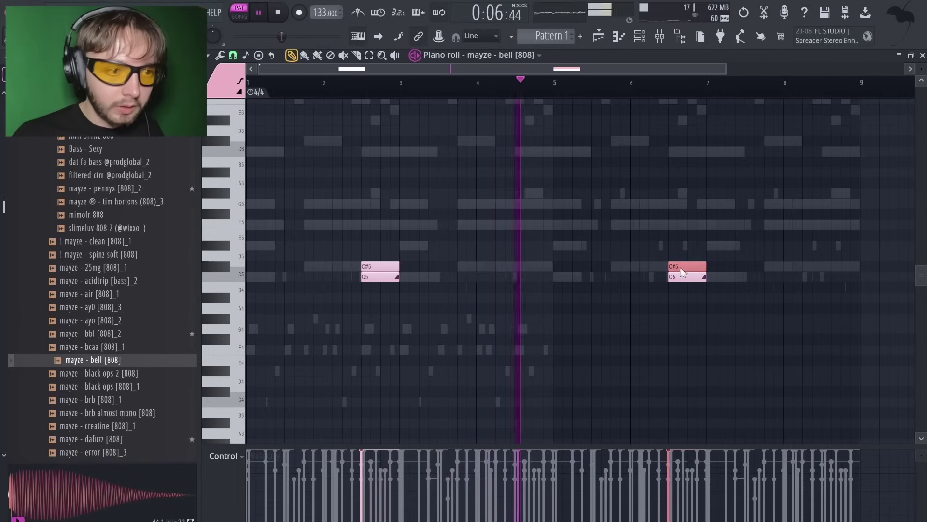
{"action": "key", "text": "ctrl+a"}
{"action": "right_click", "coordinate": [750, 292]}
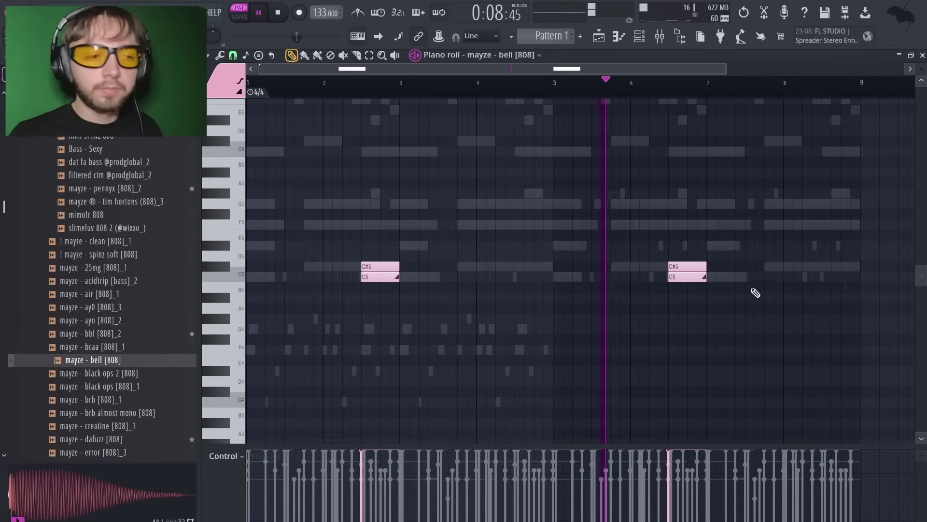
{"action": "key", "text": "ctrl+a"}
{"action": "right_click", "coordinate": [752, 288]}
{"action": "key", "text": "ctrl+a"}
{"action": "key", "text": "ctrl+d"}
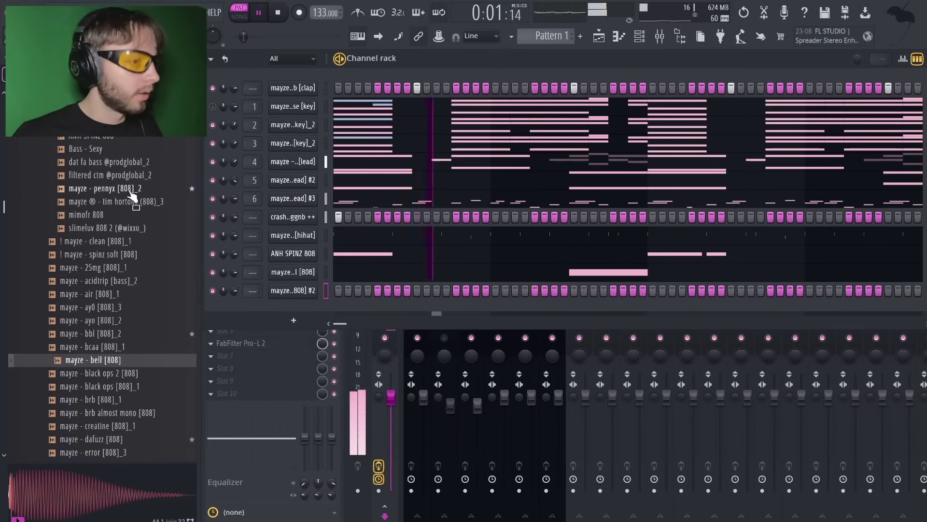
Load mayze - pennyx [808]_2 into the newly cloned channel and place C#5 notes in the second halves of bars 4 and 8
{"action": "left_click_drag", "start_coordinate": [130, 193], "coordinate": [270, 289]}
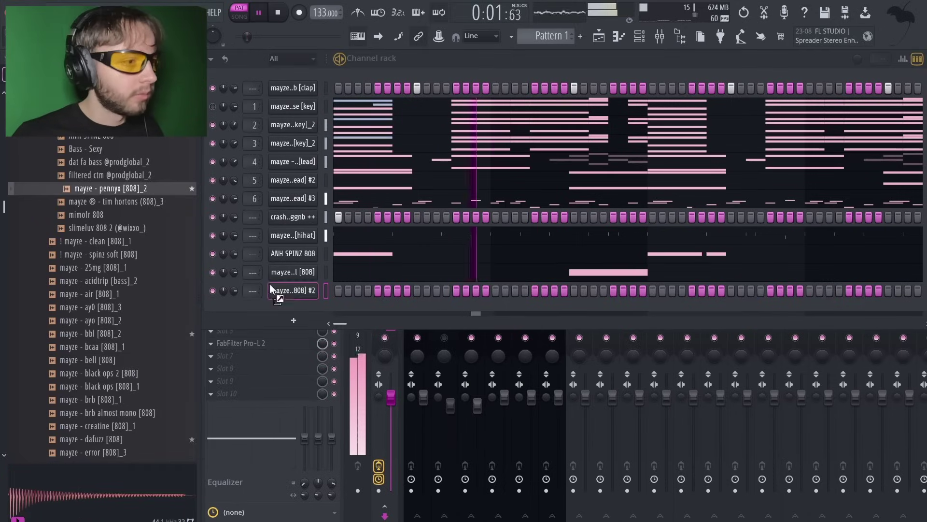
{"action": "left_click", "coordinate": [616, 40]}
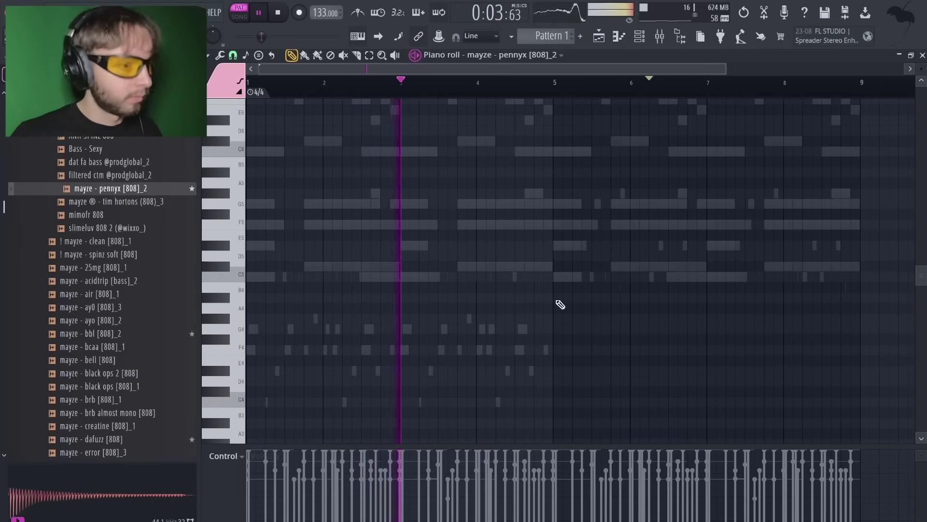
{"action": "left_click", "coordinate": [528, 267]}
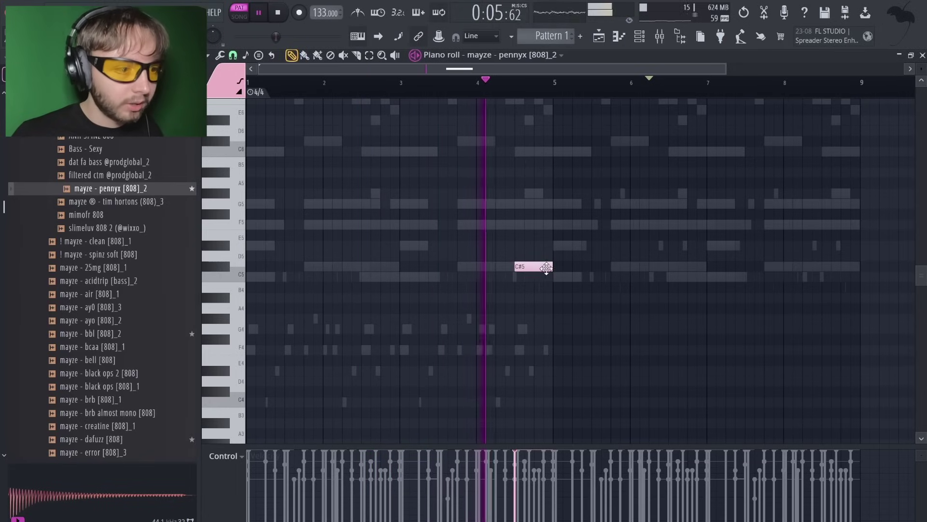
{"action": "left_click", "coordinate": [832, 266]}
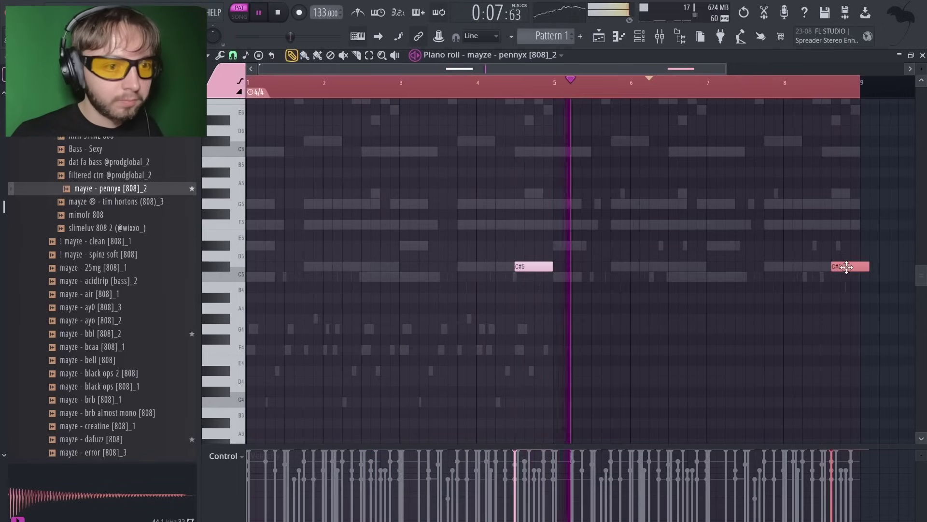
{"action": "mouse_move", "coordinate": [860, 266]}
{"action": "left_mouse_down"}
{"action": "mouse_move", "coordinate": [848, 275]}
{"action": "mouse_move", "coordinate": [860, 267]}
{"action": "left_mouse_up"}
{"action": "left_click", "coordinate": [855, 269]}
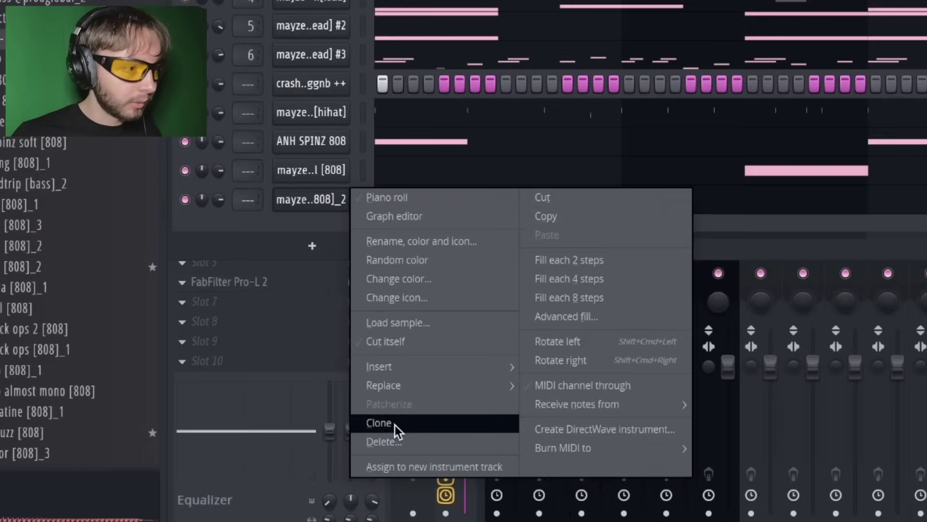
Clone the mayze - pennyx channel, audition samples, load mayze - r3r3 [808] and add short C#5 notes just before the middle of bars 4 and 8
{"action": "left_click", "coordinate": [395, 425]}
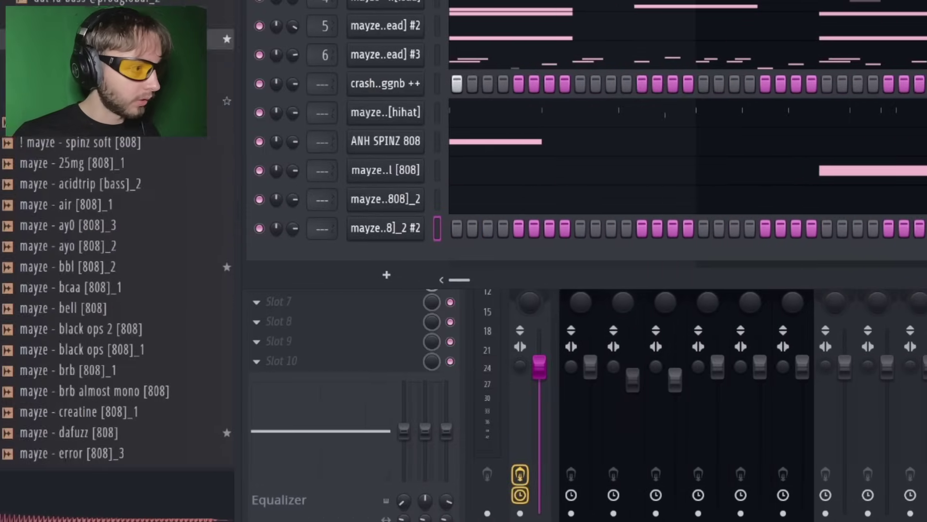
{"action": "scroll", "coordinate": [39, 356], "scroll_direction": "down", "scroll_amount": 3}
{"action": "left_click", "coordinate": [40, 354]}
{"action": "scroll", "coordinate": [36, 334], "scroll_direction": "down", "scroll_amount": 1}
{"action": "left_click", "coordinate": [28, 290]}
{"action": "scroll", "coordinate": [193, 333], "scroll_direction": "down", "scroll_amount": 3}
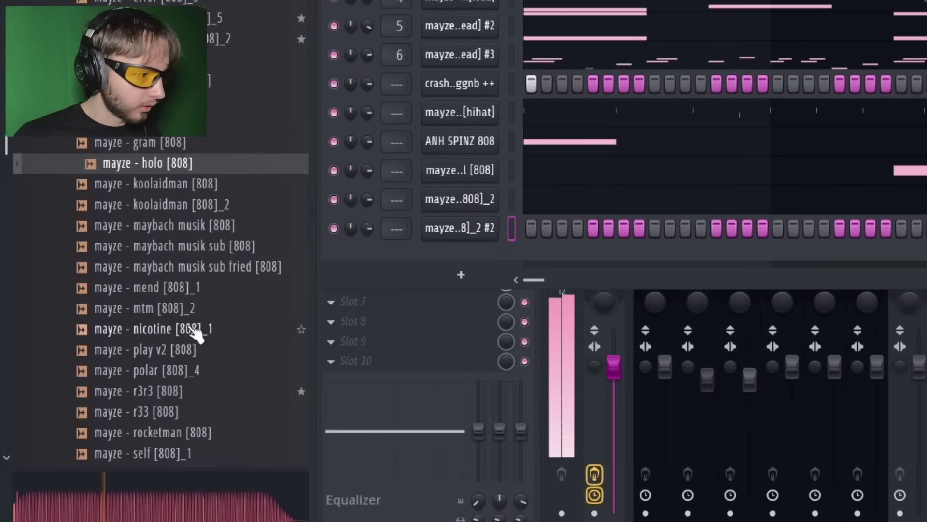
{"action": "scroll", "coordinate": [207, 327], "scroll_direction": "down", "scroll_amount": 1}
{"action": "left_click", "coordinate": [180, 350]}
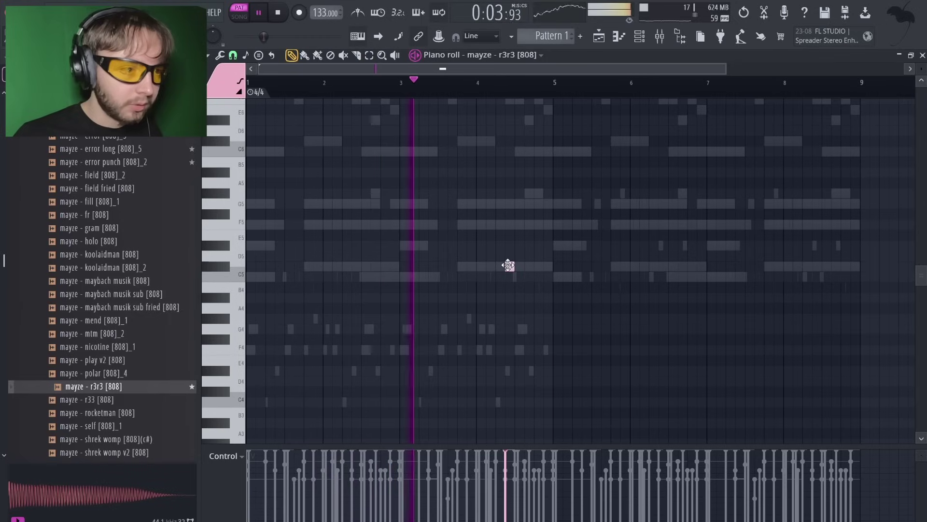
{"action": "left_click", "coordinate": [816, 266]}
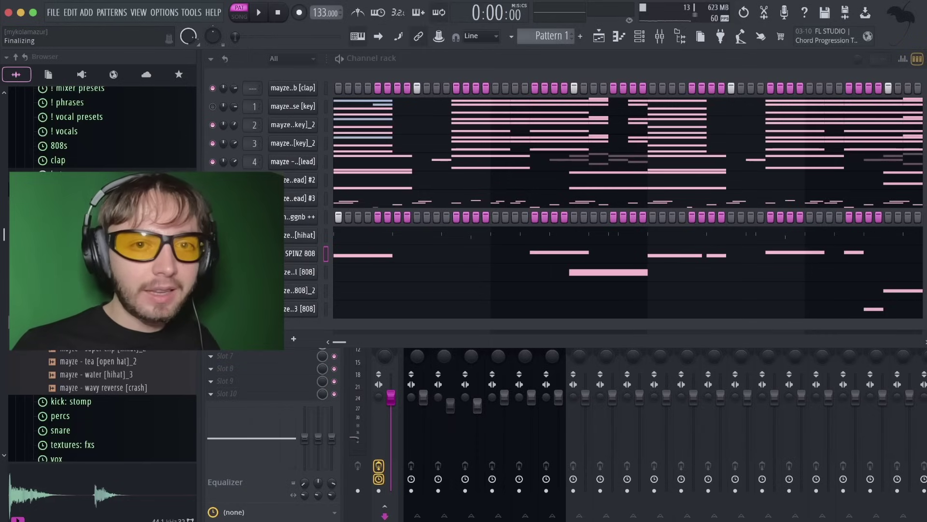
Replace the F5 notes at the starts of bars 3, 5 and 7 of dea lead #2 with G5 while the loop plays
{"action": "key", "text": "space"}
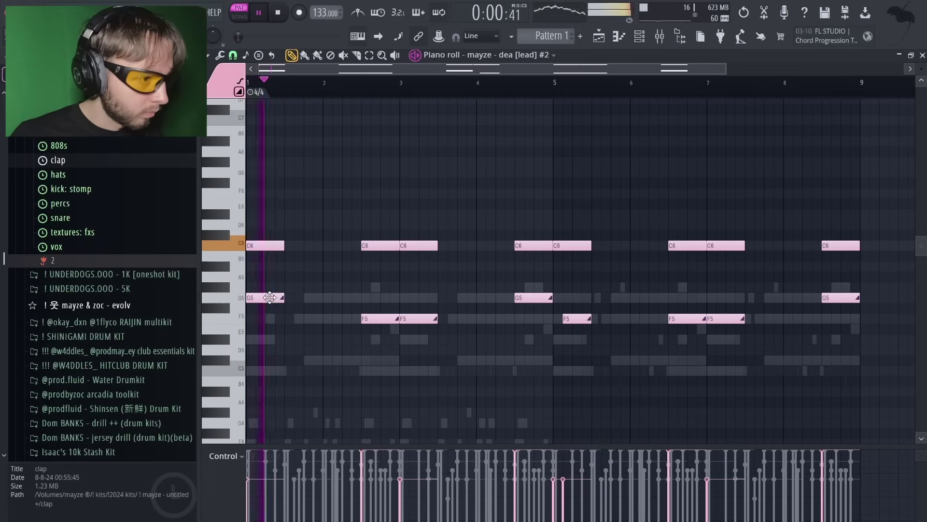
{"action": "right_click", "coordinate": [584, 318]}
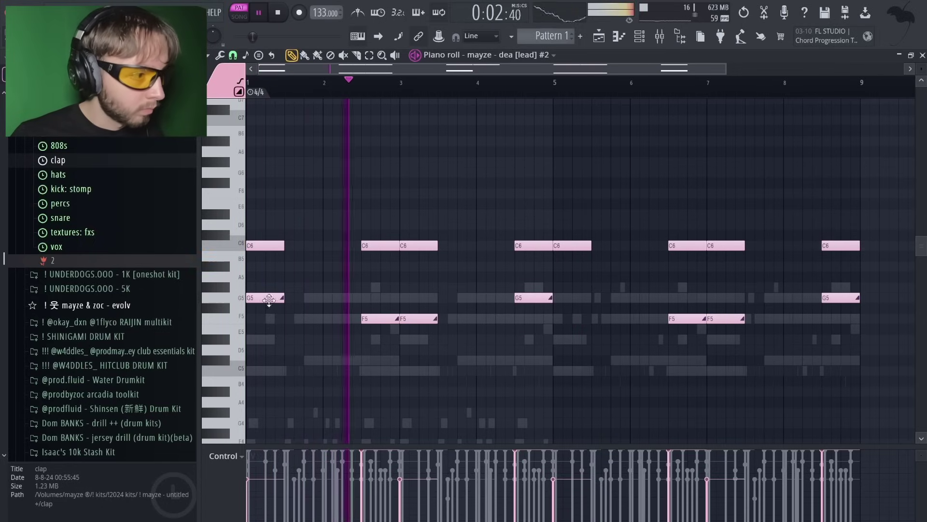
{"action": "left_click", "coordinate": [577, 298]}
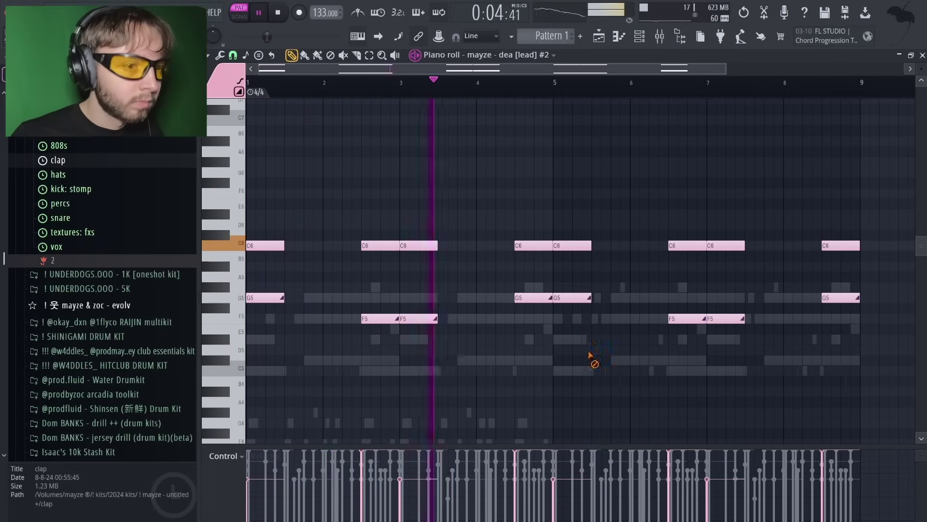
{"action": "left_click_drag", "start_coordinate": [414, 320], "coordinate": [415, 299]}
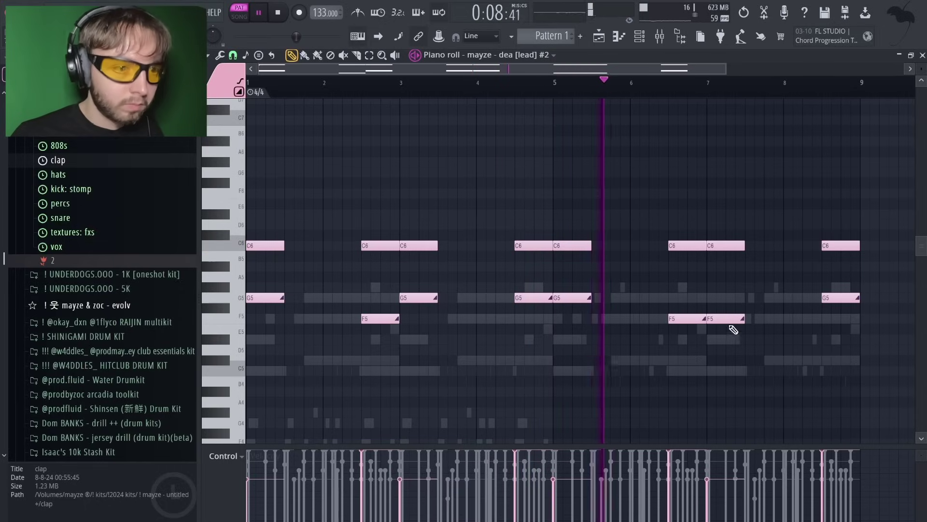
{"action": "left_click_drag", "start_coordinate": [730, 319], "coordinate": [729, 294]}
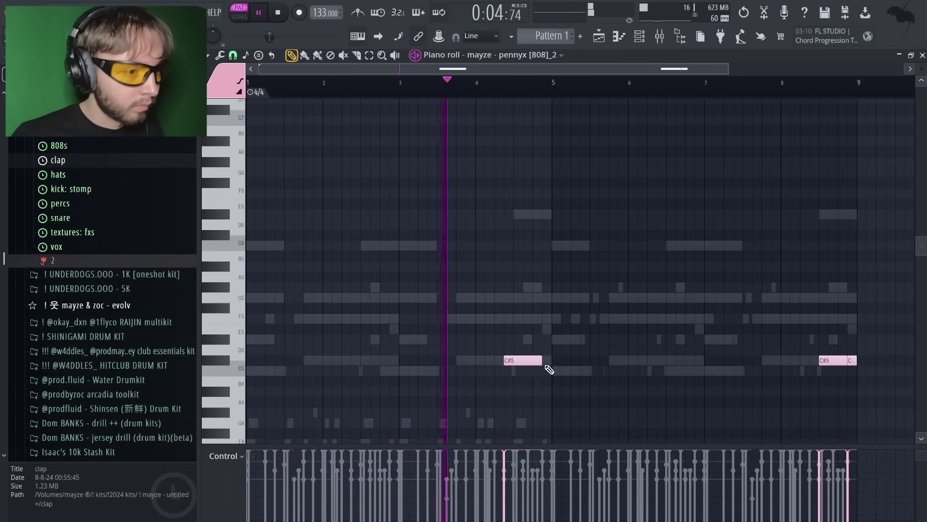
Extend the mayze - pennyx C#5 part up to bar 5 and add C5 super clip hi-hats at the ends of bars 4 and 8
{"action": "left_click", "coordinate": [551, 370]}
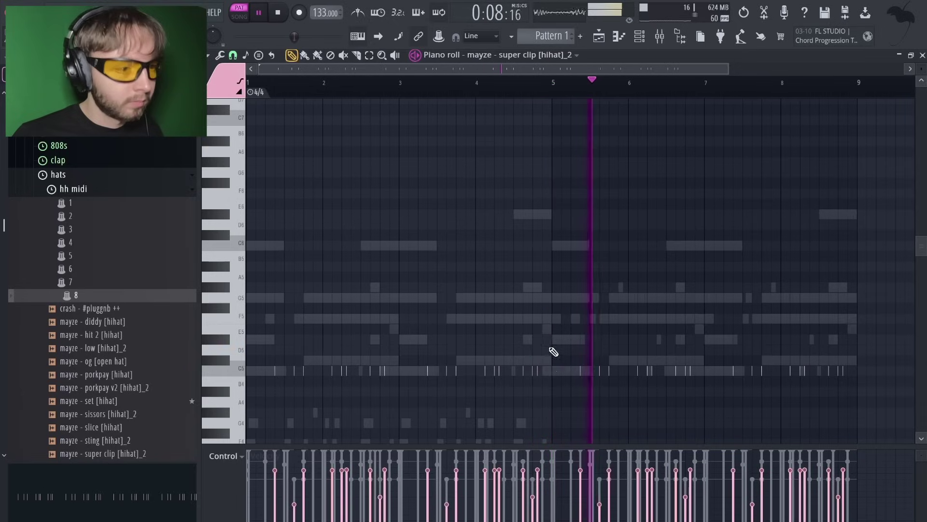
{"action": "left_click", "coordinate": [548, 371]}
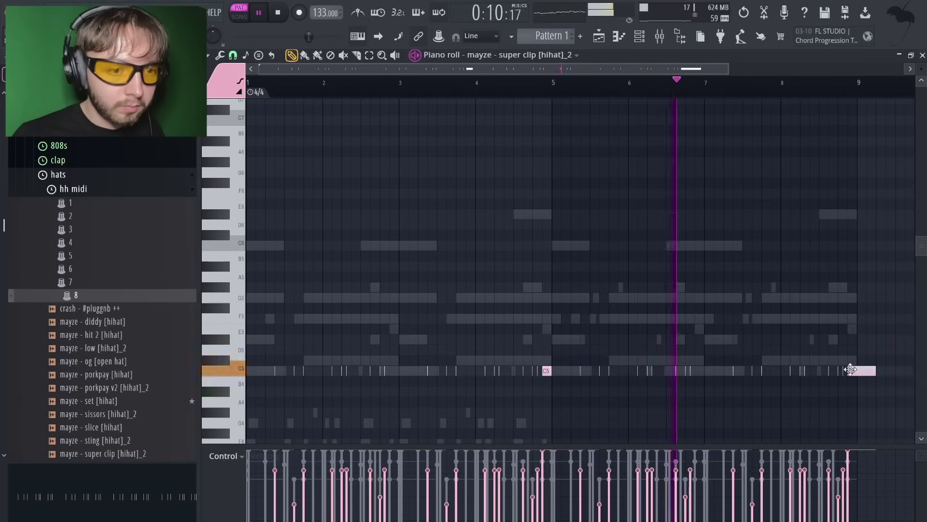
{"action": "left_click", "coordinate": [863, 371]}
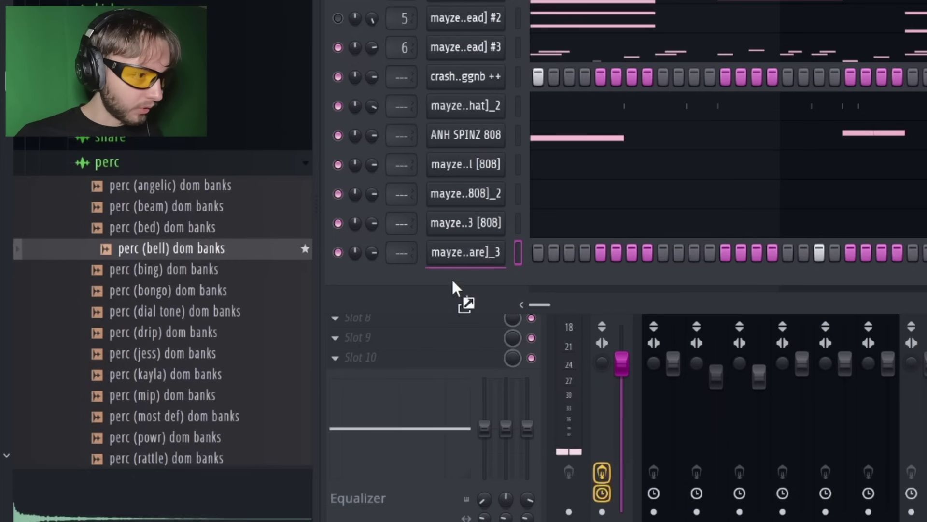
Add the perc (bell) dom banks sample as a new channel and play the loop
{"action": "left_click_drag", "start_coordinate": [451, 277], "coordinate": [454, 280]}
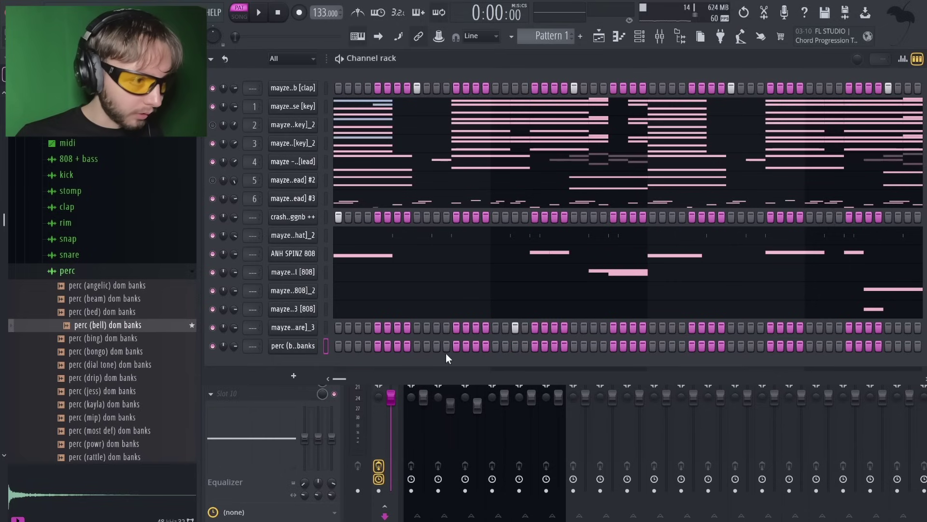
{"action": "key", "text": "space"}
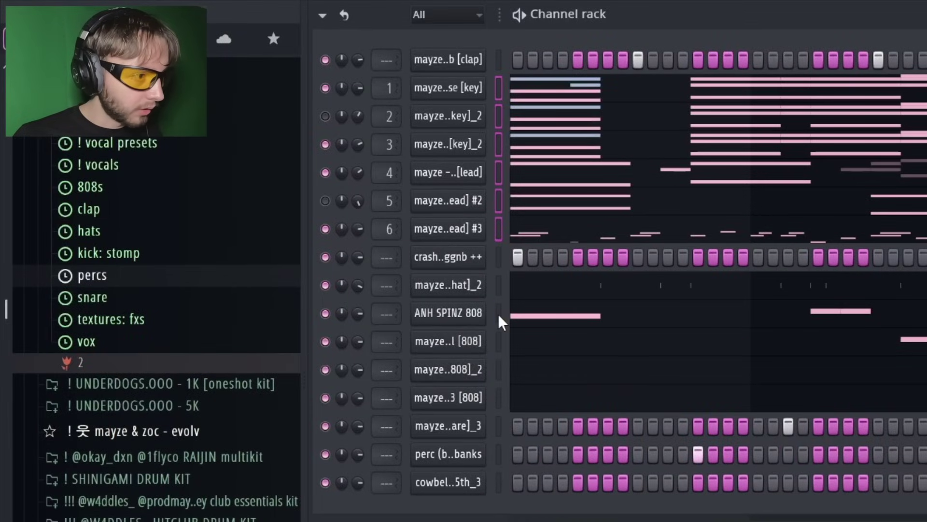
Add the 808 channels to the selected melody channels and transpose them all together
{"action": "left_click_drag", "start_coordinate": [500, 316], "coordinate": [504, 370]}
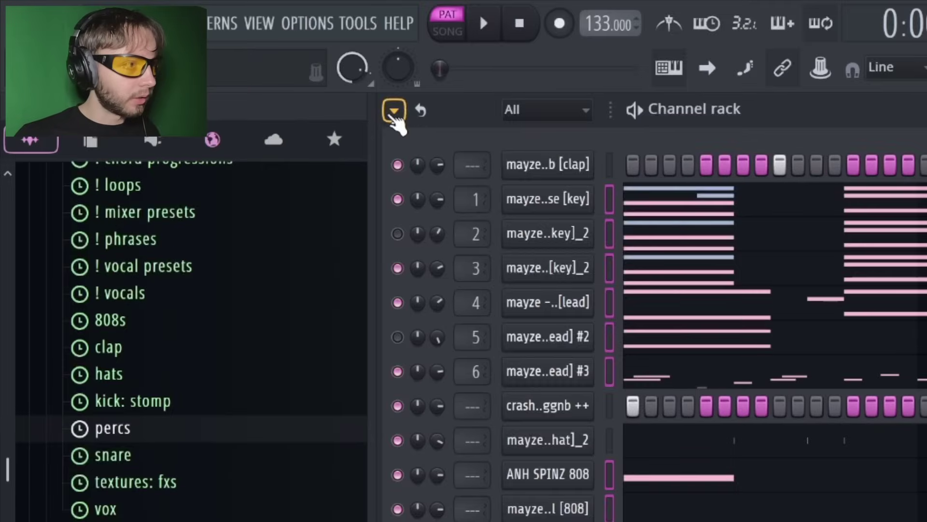
{"action": "left_click", "coordinate": [211, 58]}
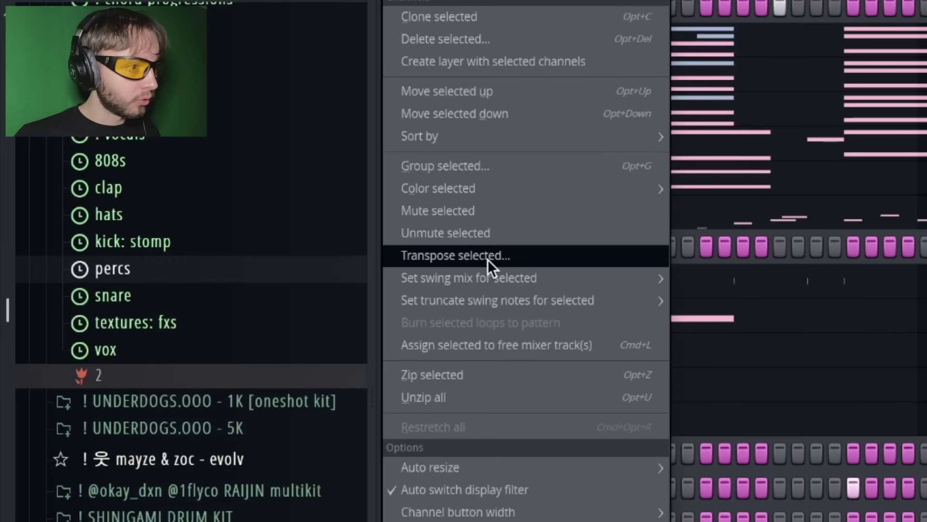
{"action": "left_click", "coordinate": [487, 256]}
{"action": "key", "text": "Return"}
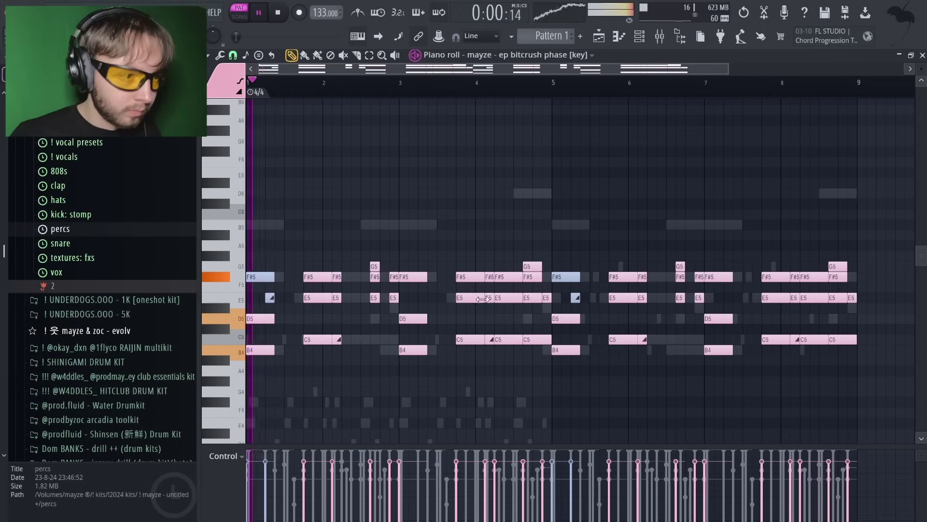
Separate the F#5, E5 and C5 chord hits in the first half of bar 4 of the ep bitcrush phase part
{"action": "right_click", "coordinate": [502, 277]}
{"action": "right_click", "coordinate": [503, 297]}
{"action": "right_click", "coordinate": [502, 339]}
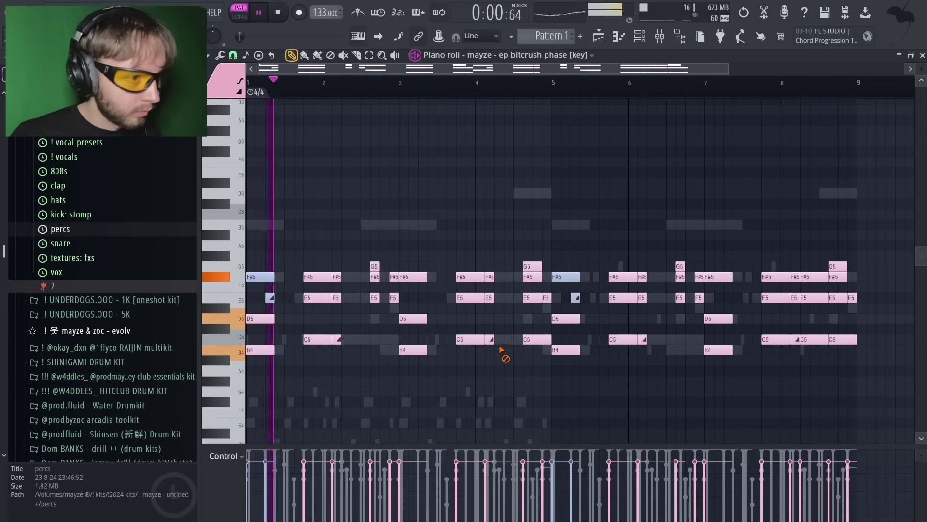
{"action": "mouse_move", "coordinate": [499, 254]}
{"action": "left_mouse_down"}
{"action": "mouse_move", "coordinate": [491, 352]}
{"action": "mouse_move", "coordinate": [494, 340]}
{"action": "mouse_move", "coordinate": [517, 339]}
{"action": "left_mouse_up"}
{"action": "right_click", "coordinate": [600, 423]}
Replace the F#5, E5 and C5 repeats in the first half of bar 8 with the short chord from bar 4
{"action": "right_click", "coordinate": [815, 276]}
{"action": "right_click", "coordinate": [795, 276]}
{"action": "right_click", "coordinate": [796, 297]}
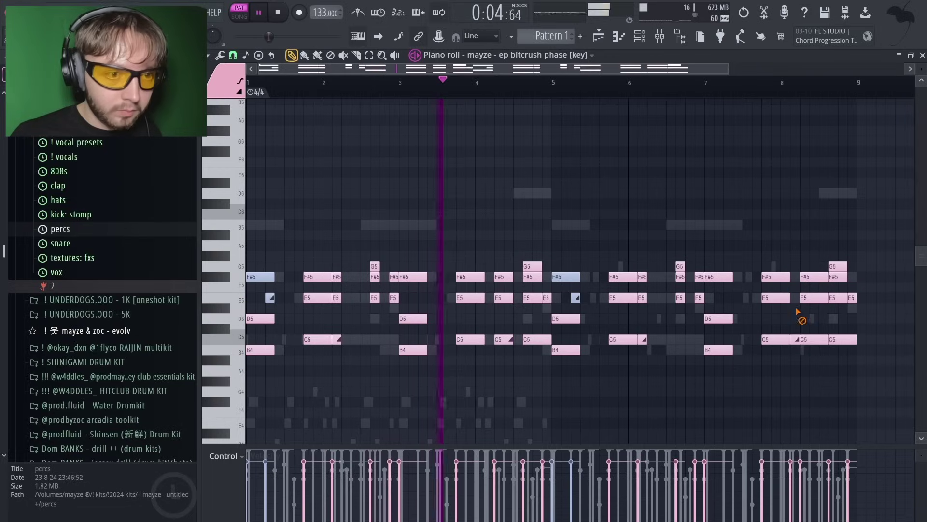
{"action": "right_click", "coordinate": [796, 339]}
{"action": "right_click", "coordinate": [814, 339]}
{"action": "right_click", "coordinate": [815, 298]}
{"action": "left_click_drag", "start_coordinate": [504, 263], "coordinate": [506, 358]}
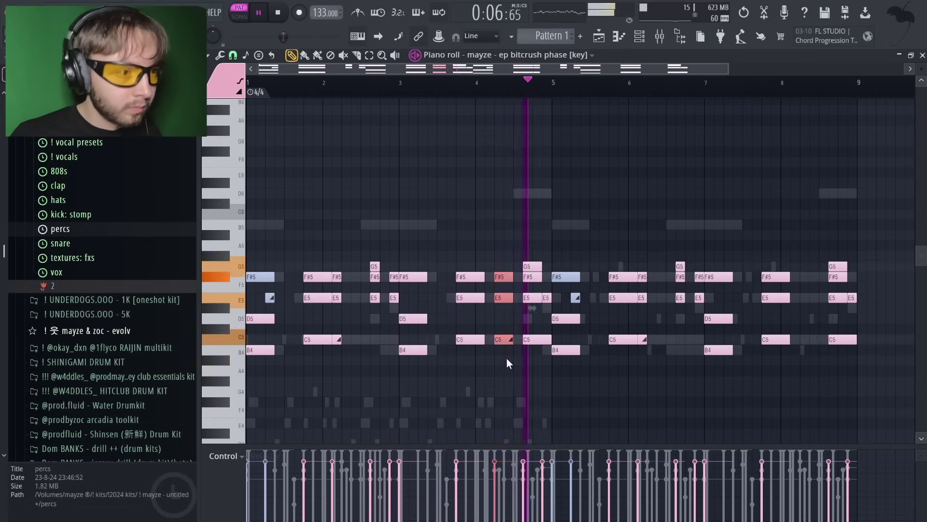
{"action": "left_click", "coordinate": [487, 310]}
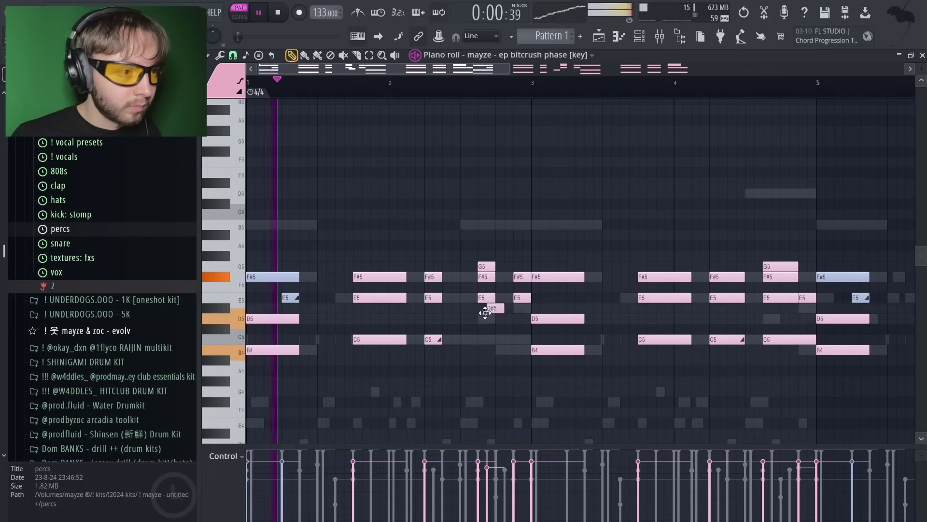
{"action": "right_click", "coordinate": [495, 310]}
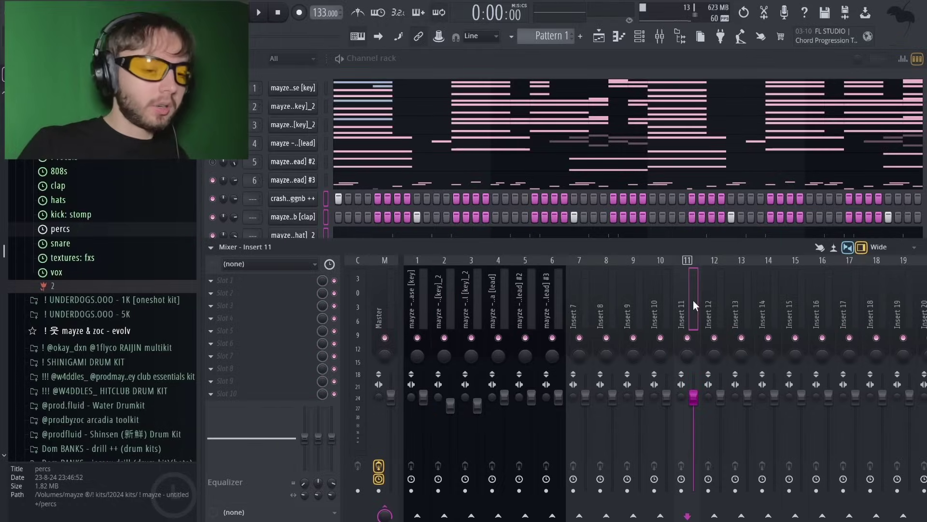
Assign the drum and 808 channels to mixer tracks from insert 11, and add a Surge XT channel with the Photon lead patch
{"action": "key", "text": "ctrl+shift+l"}
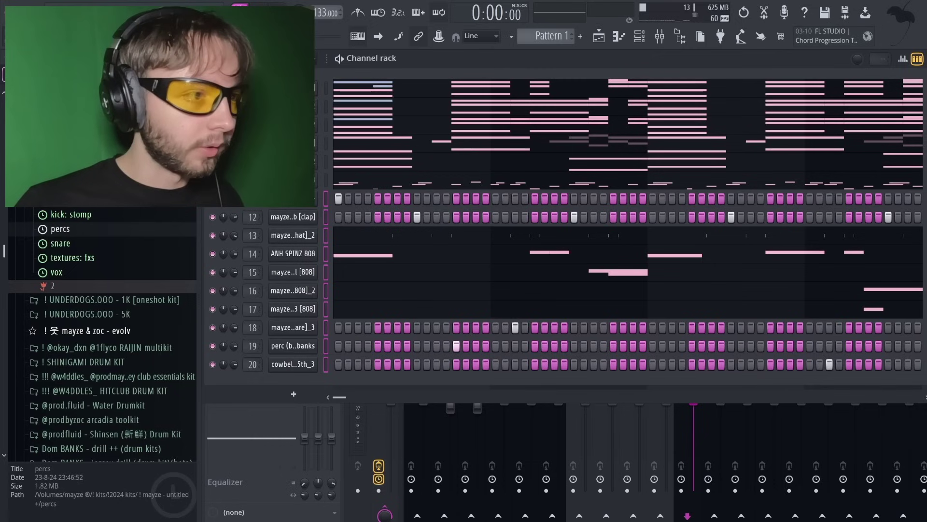
{"action": "left_click", "coordinate": [244, 386]}
{"action": "left_click", "coordinate": [420, 130]}
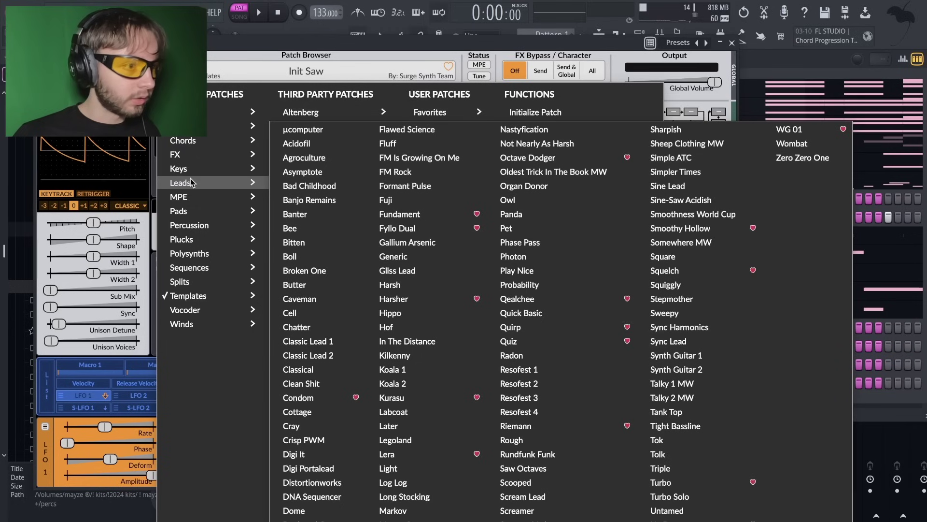
{"action": "left_click", "coordinate": [587, 258]}
{"action": "left_click", "coordinate": [723, 44]}
Copy the mayze - dea [lead] #3 notes into the Surge XT channel
{"action": "right_click", "coordinate": [295, 181]}
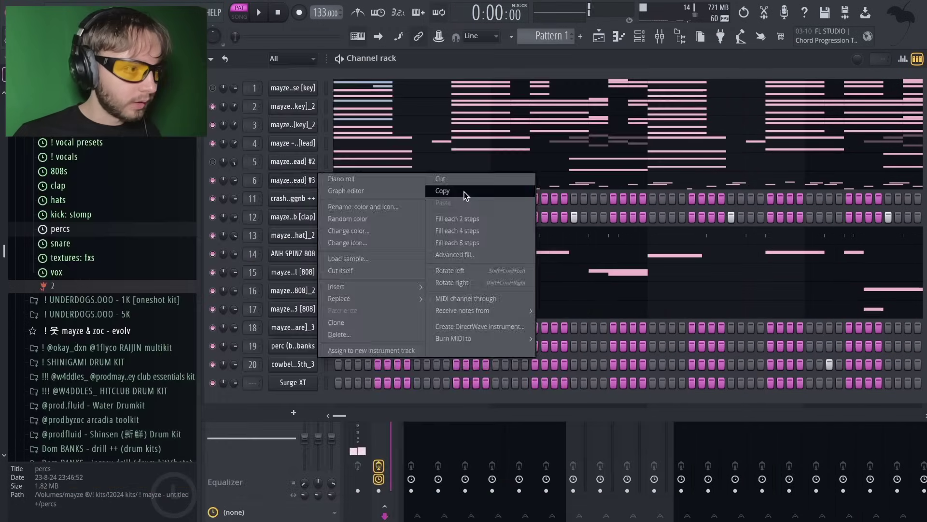
{"action": "left_click", "coordinate": [465, 194]}
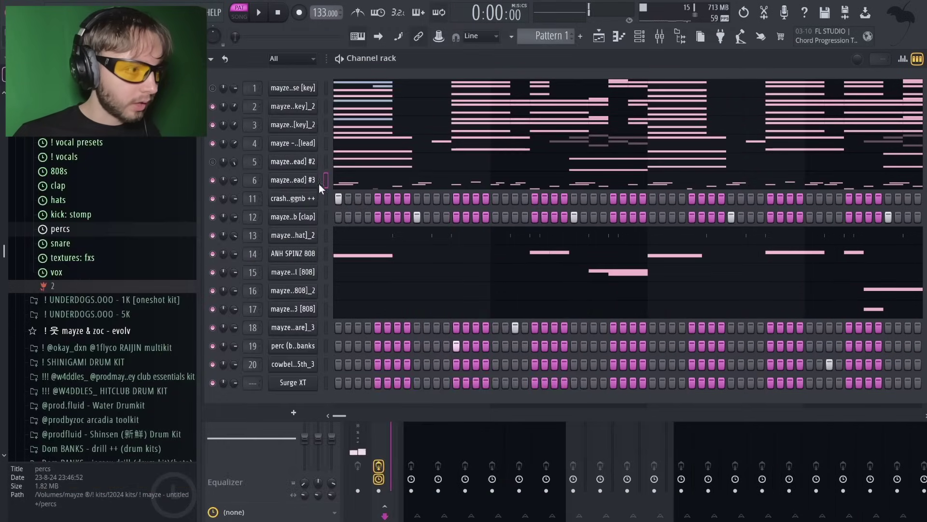
{"action": "left_click", "coordinate": [295, 383]}
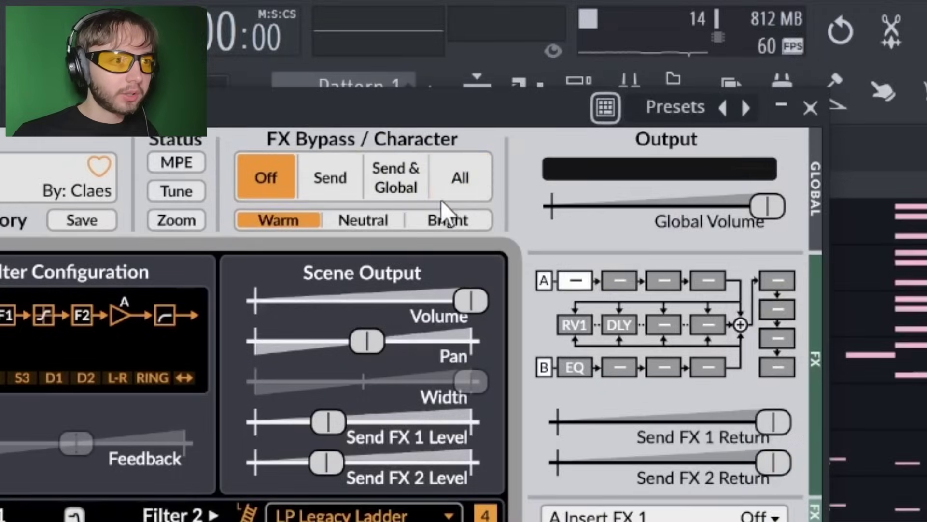
Bypass all Surge XT effects and audition lead patches over the loop, choosing Qealchee
{"action": "left_click", "coordinate": [450, 187]}
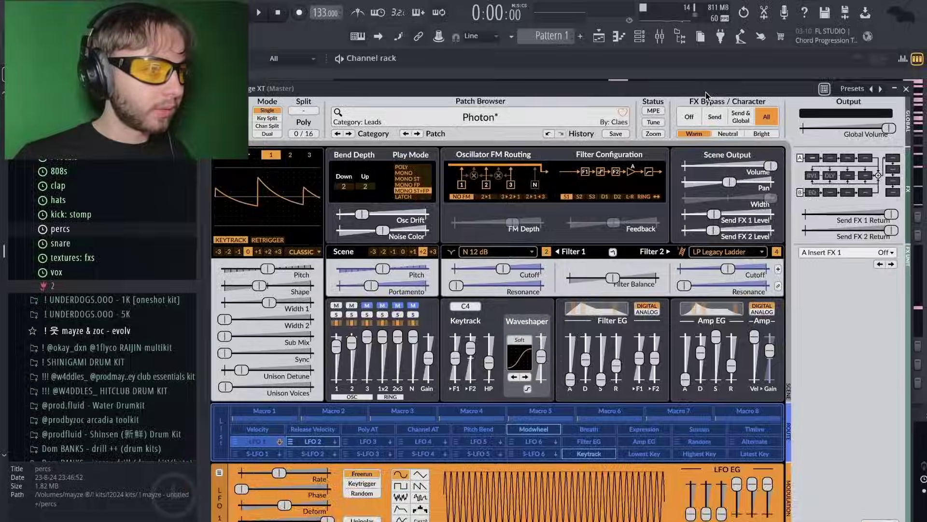
{"action": "left_click_drag", "start_coordinate": [706, 92], "coordinate": [458, 236]}
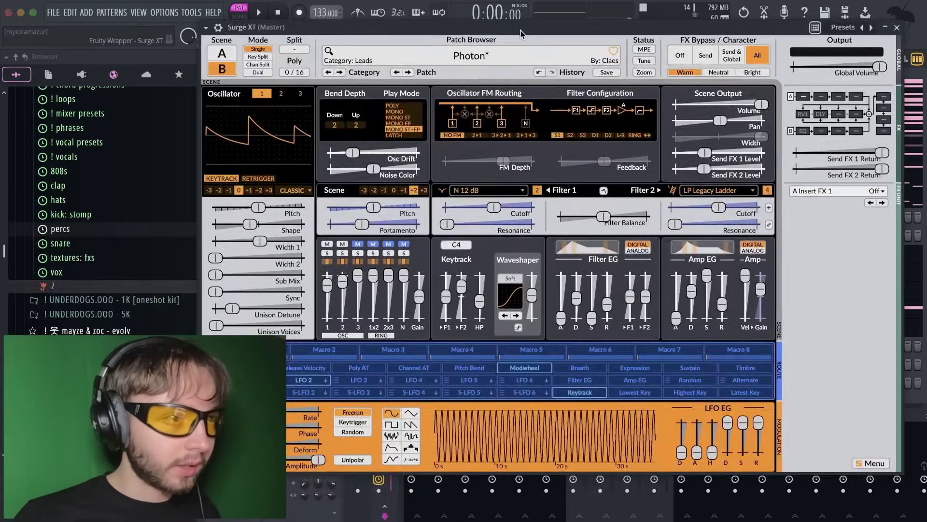
{"action": "left_click", "coordinate": [107, 483]}
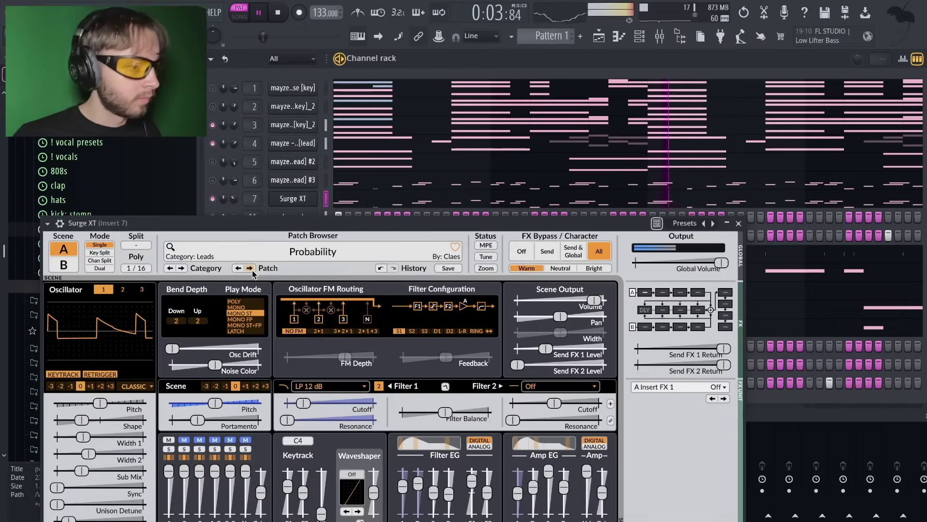
{"action": "left_click", "coordinate": [251, 270]}
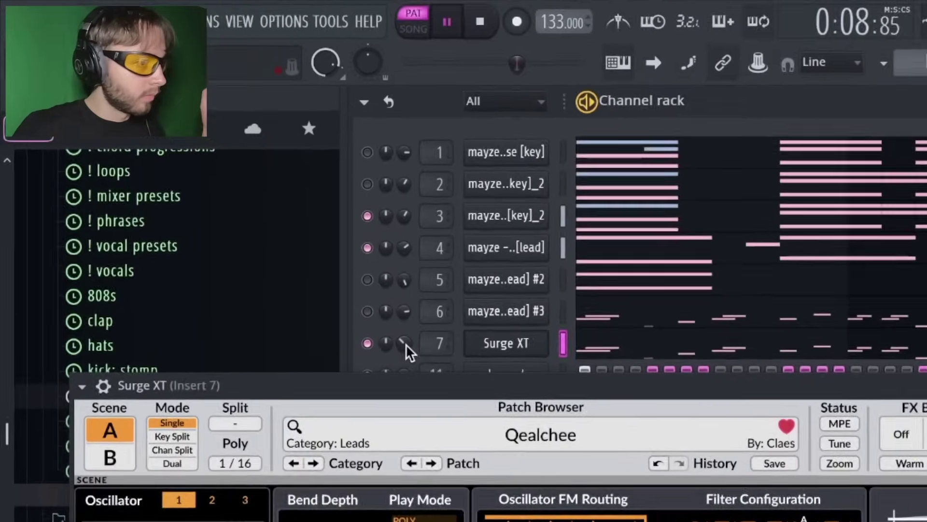
Turn down the Surge XT channel's volume, and compare layers by muting ep chill [key]_2 and unmuting dea [lead] #2
{"action": "left_click_drag", "start_coordinate": [235, 197], "coordinate": [235, 200]}
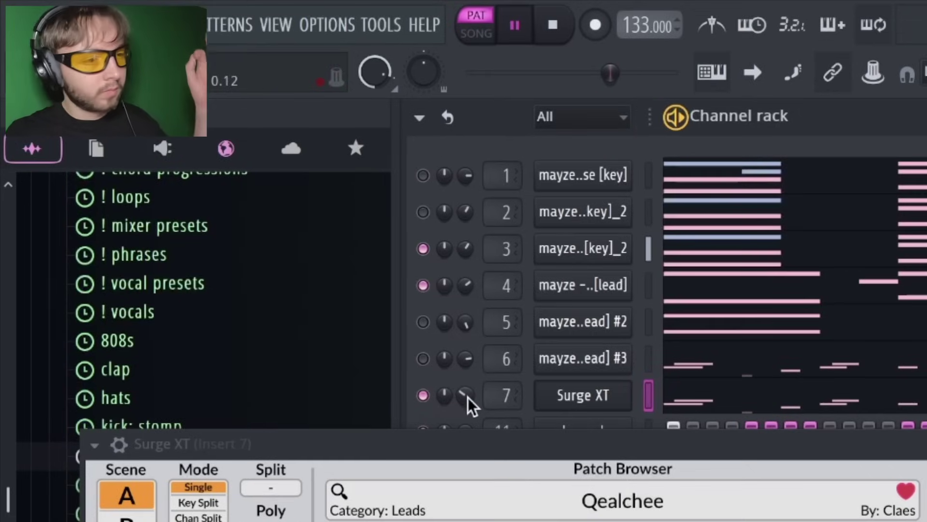
{"action": "left_click", "coordinate": [425, 248]}
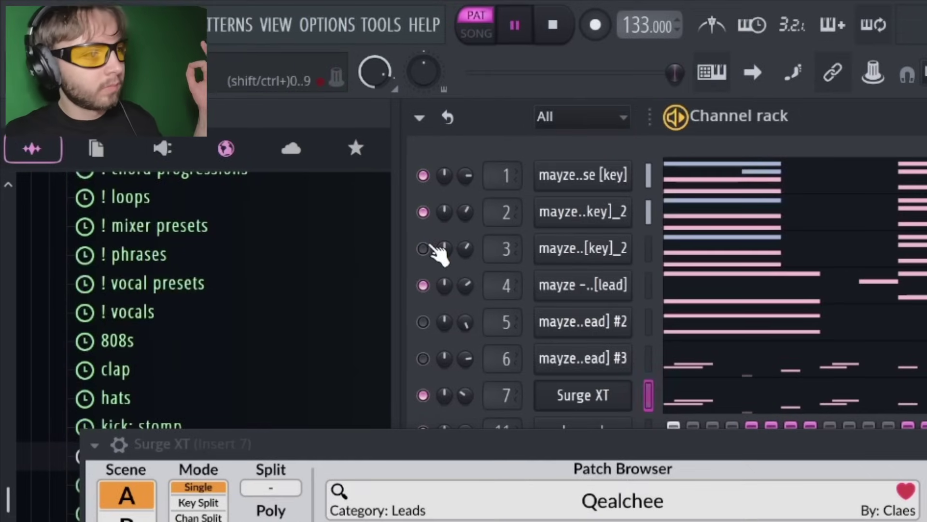
{"action": "left_click", "coordinate": [424, 321]}
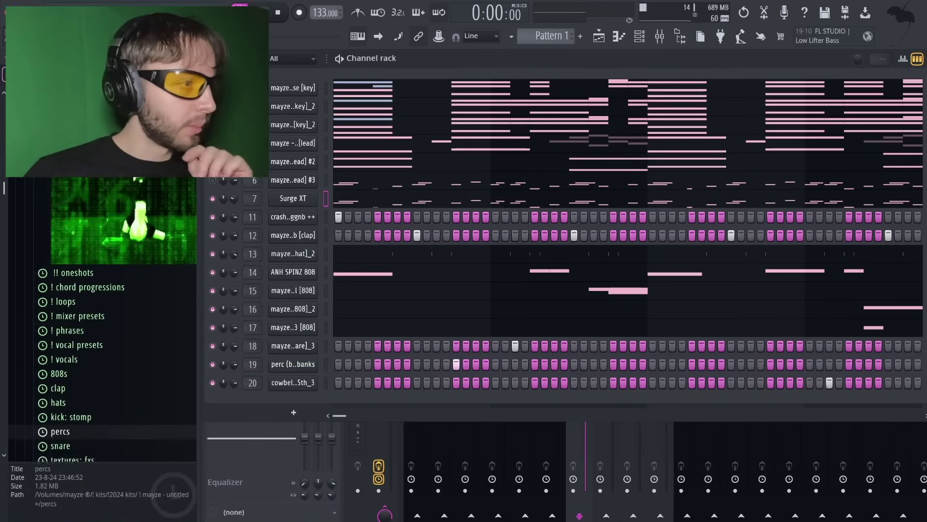
{"action": "scroll", "coordinate": [89, 235], "scroll_direction": "up", "scroll_amount": 1}
{"action": "scroll", "coordinate": [89, 236], "scroll_direction": "down", "scroll_amount": 2}
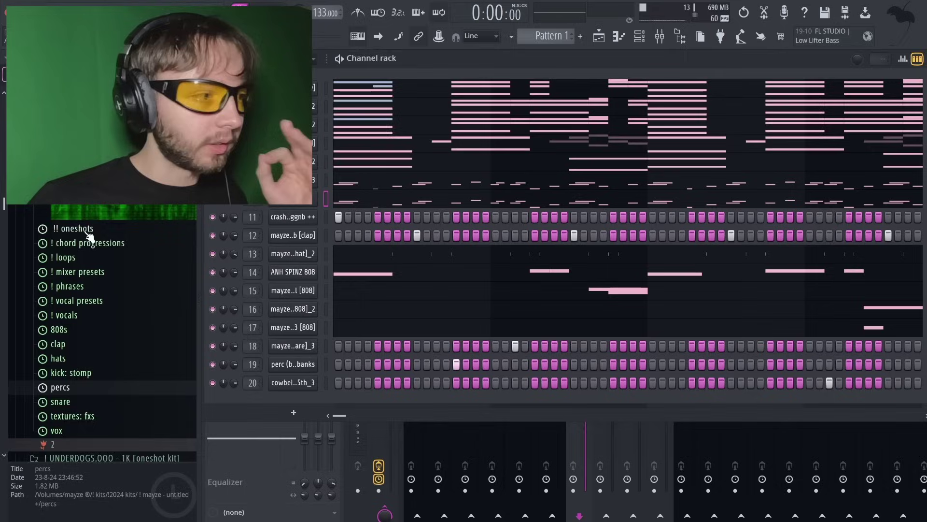
{"action": "left_click", "coordinate": [88, 231]}
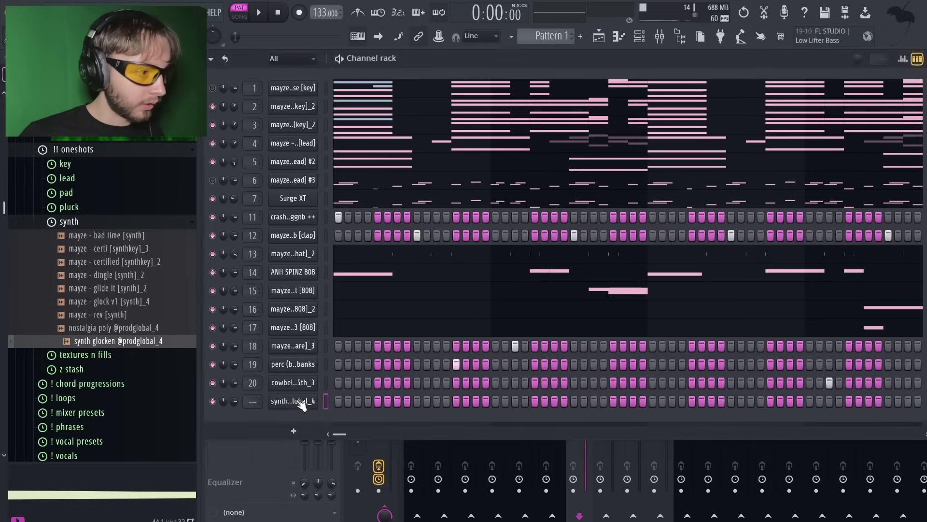
{"action": "left_click", "coordinate": [302, 405]}
{"action": "left_click", "coordinate": [294, 134]}
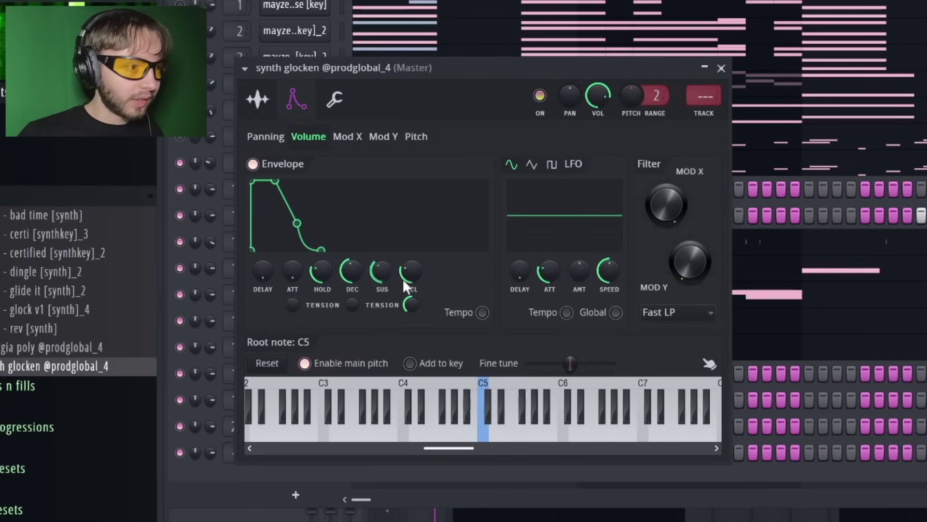
{"action": "left_click", "coordinate": [720, 67]}
Copy the ep bitcrush phase notes into synth glocken and lower the C5 in the middle of bar 2 to C4
{"action": "right_click", "coordinate": [294, 5]}
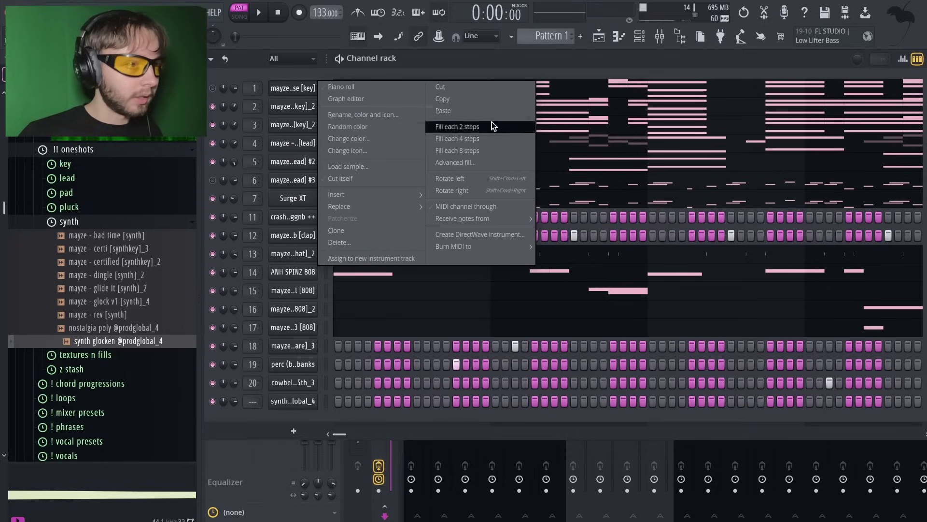
{"action": "left_click", "coordinate": [486, 101]}
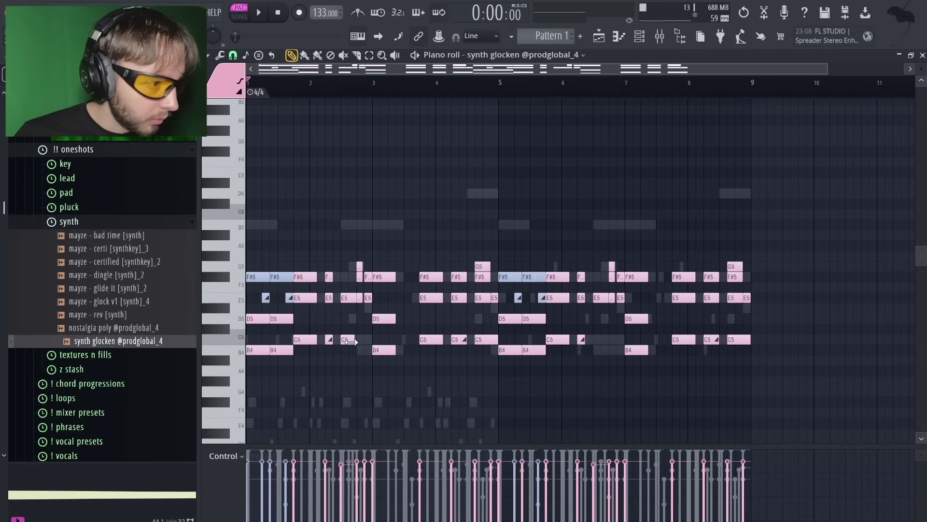
{"action": "scroll", "coordinate": [383, 360], "scroll_direction": "down", "scroll_amount": 1}
{"action": "key", "text": "space"}
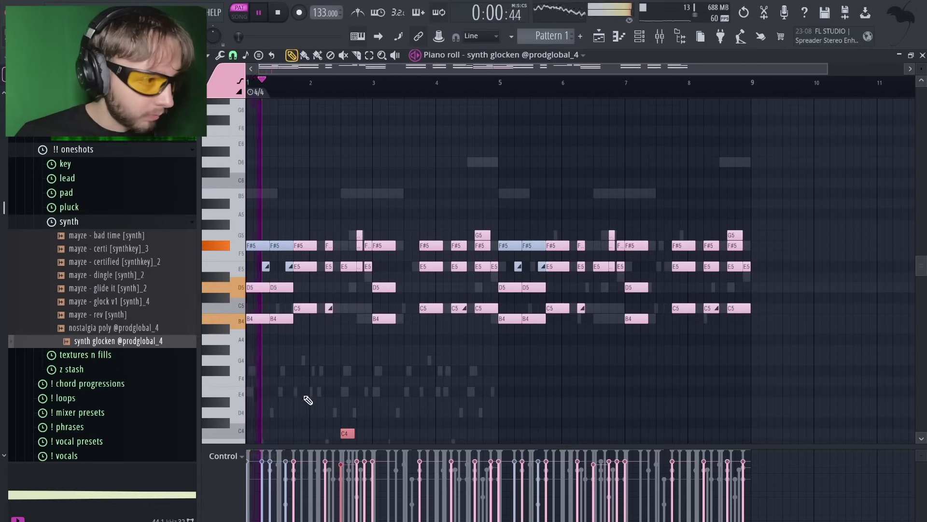
Add a short D4 before the C4 in bar 2 of synth glocken and duplicate bar 2's C4 and B4 notes into bar 6
{"action": "scroll", "coordinate": [306, 398], "scroll_direction": "up", "scroll_amount": 3}
{"action": "left_click", "coordinate": [373, 412]}
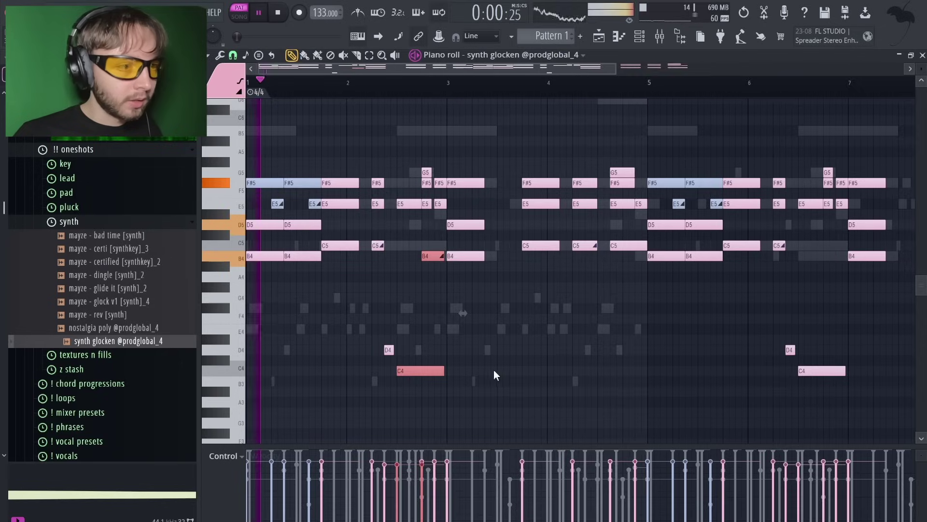
{"action": "scroll", "coordinate": [494, 370], "scroll_direction": "down", "scroll_amount": 1}
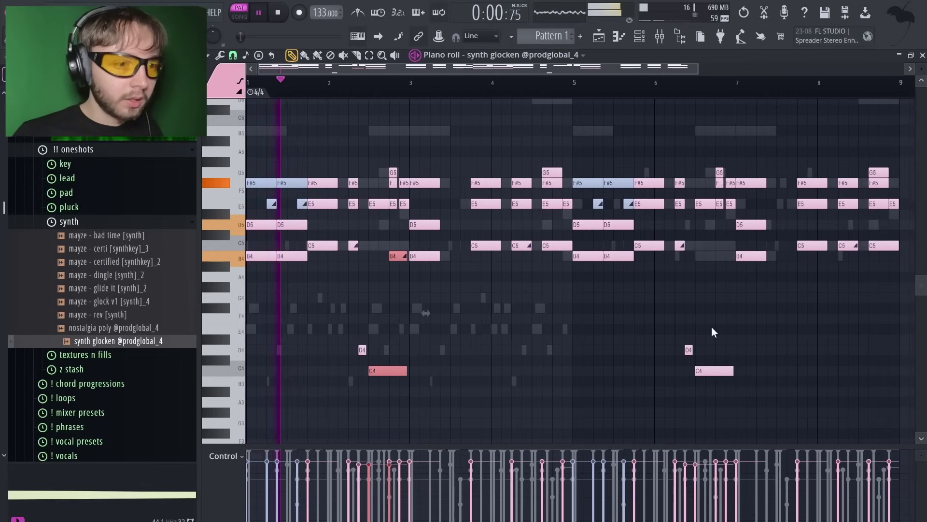
{"action": "right_click", "coordinate": [712, 370]}
{"action": "mouse_move", "coordinate": [396, 244]}
{"action": "left_mouse_down"}
{"action": "mouse_move", "coordinate": [391, 377]}
{"action": "mouse_move", "coordinate": [724, 371]}
{"action": "mouse_move", "coordinate": [714, 371]}
{"action": "left_mouse_up"}
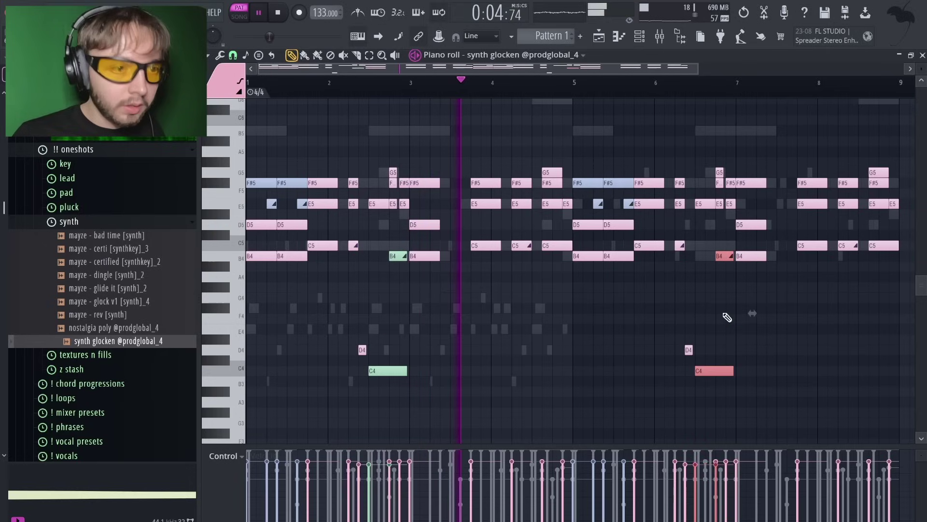
{"action": "key", "text": "ctrl+d"}
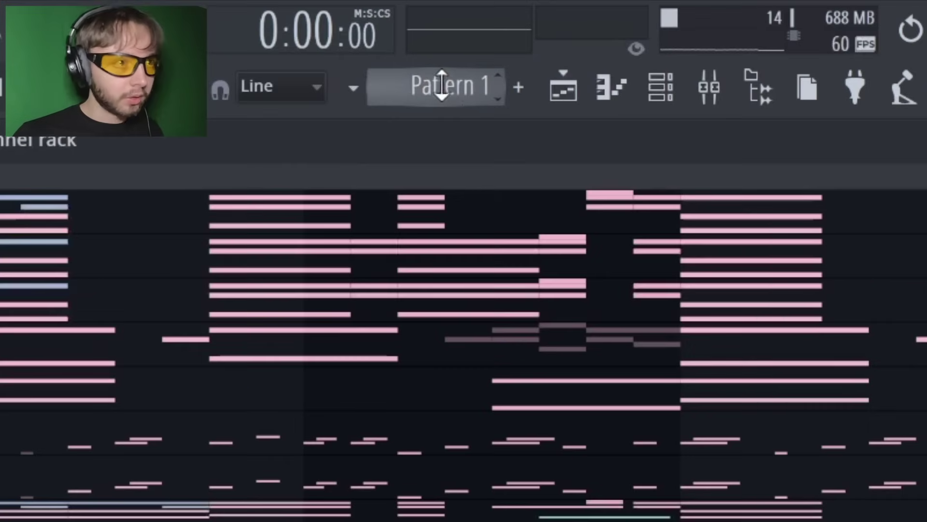
Split Pattern 1 by channel and open the playlist
{"action": "right_click", "coordinate": [449, 86]}
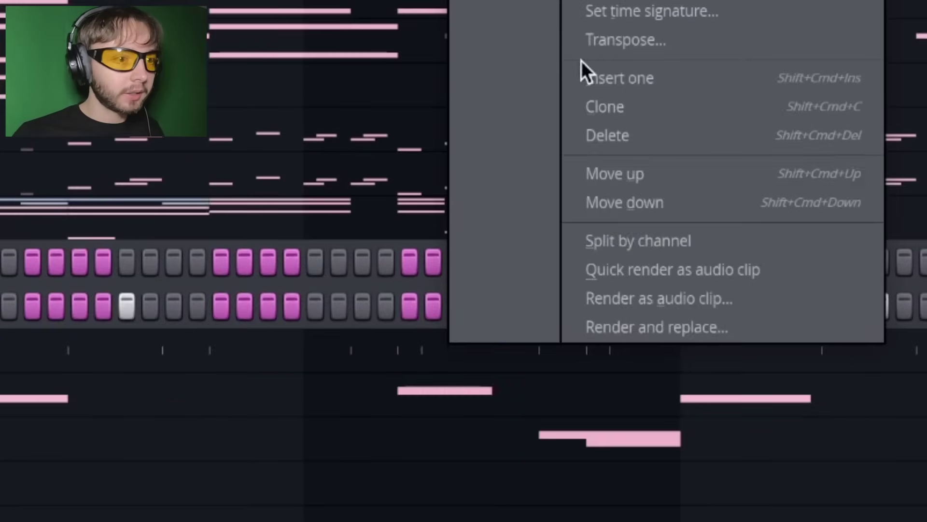
{"action": "left_click", "coordinate": [652, 240]}
{"action": "left_click", "coordinate": [464, 75]}
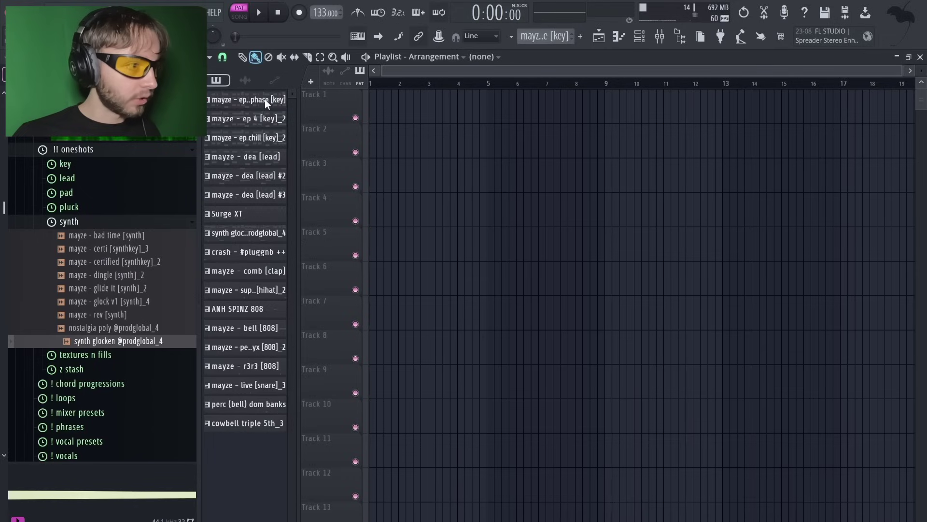
Place all split patterns, from ep bitcrush phase [key] to cowbell triple 5th_3, on playlist tracks starting at Track 1
{"action": "left_click", "coordinate": [265, 100]}
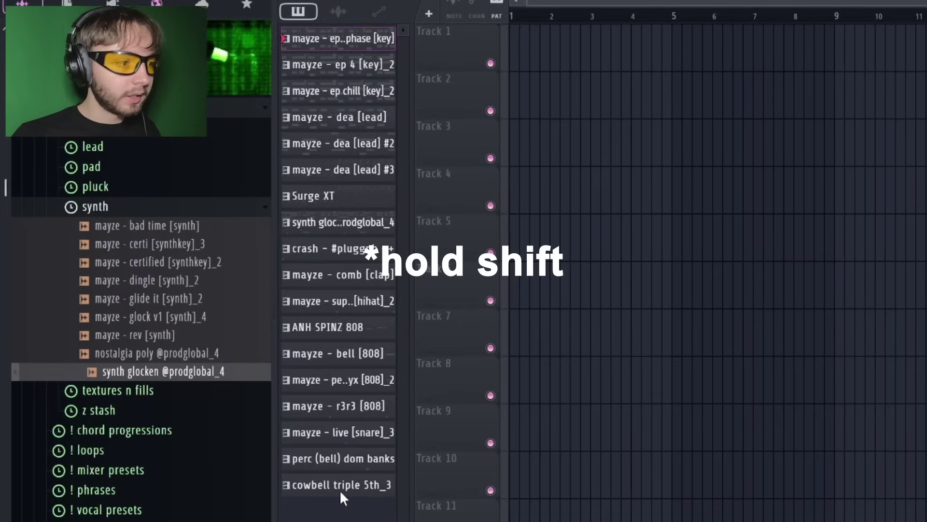
{"action": "left_click", "coordinate": [366, 486], "text": "shift"}
{"action": "left_click_drag", "start_coordinate": [396, 38], "coordinate": [571, 52]}
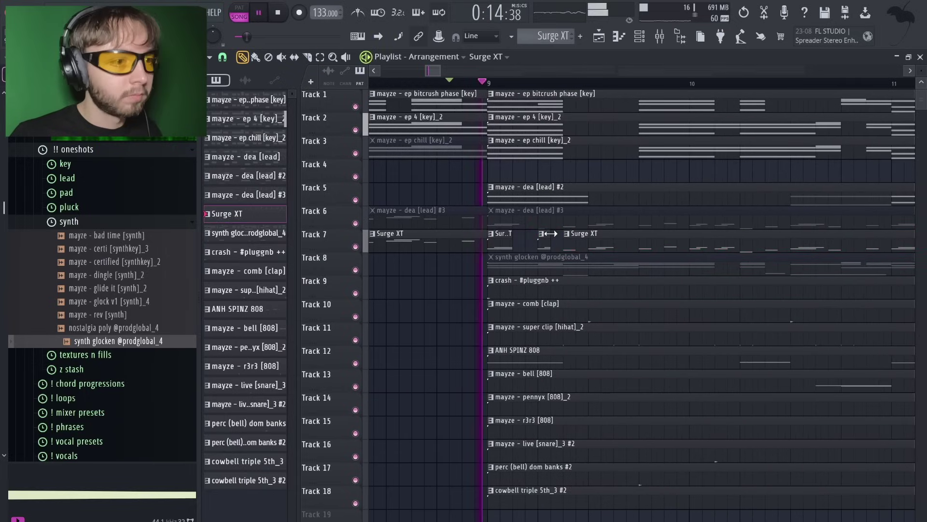
{"action": "scroll", "coordinate": [550, 234], "scroll_direction": "down", "scroll_amount": 6}
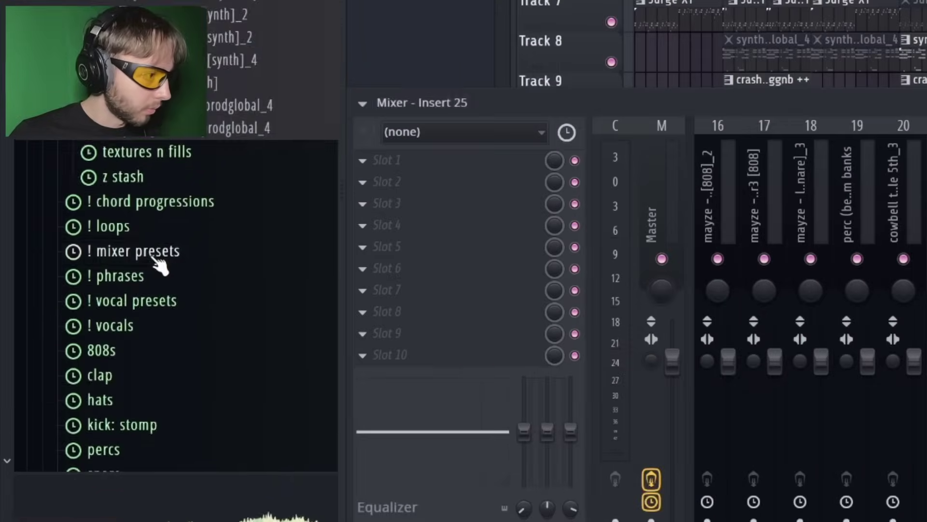
Load the jerk main v1 vocal preset onto mixer Insert 25 and close the Waves Tune Real-Time window
{"action": "left_click", "coordinate": [114, 314]}
{"action": "left_click", "coordinate": [152, 304]}
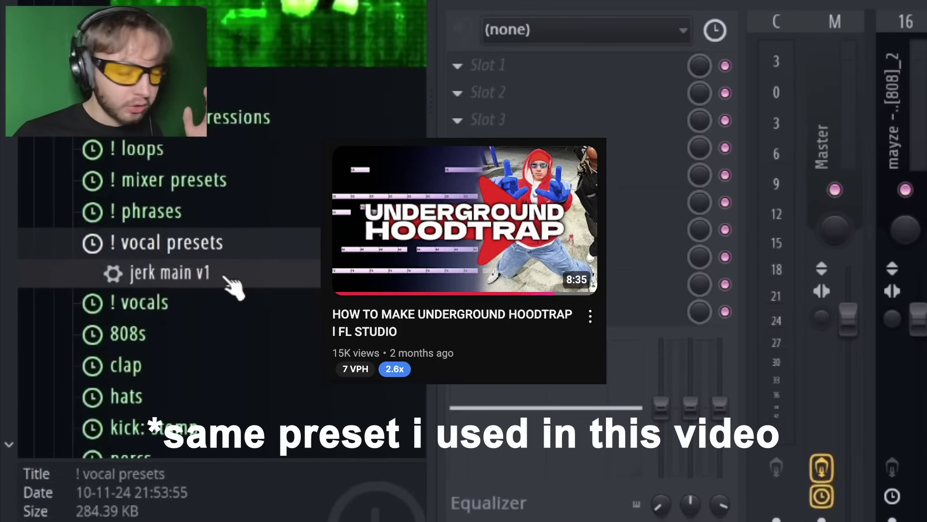
{"action": "left_click", "coordinate": [232, 287]}
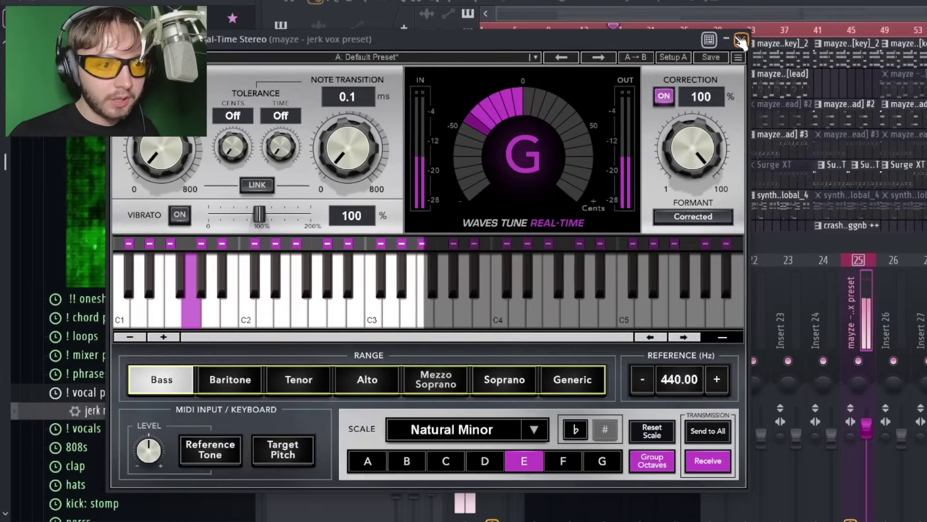
{"action": "left_click", "coordinate": [742, 41]}
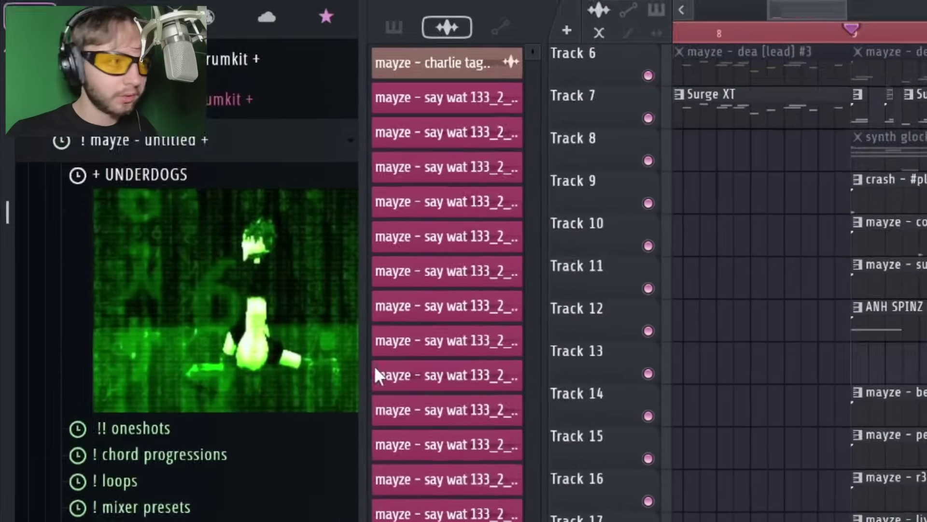
Purge the unused audio clips from the project with the macro, keeping only the recordings placed in the playlist
{"action": "left_click", "coordinate": [382, 24]}
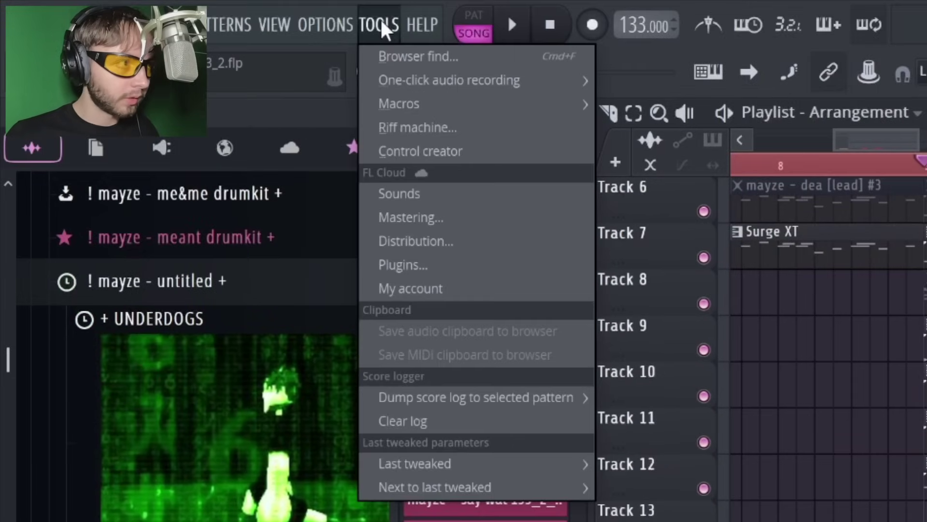
{"action": "mouse_move", "coordinate": [400, 103]}
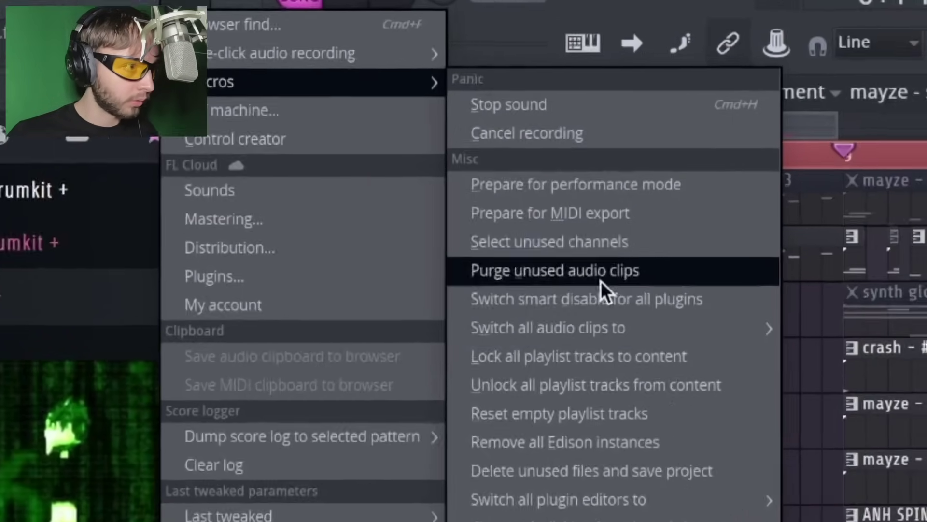
{"action": "left_click", "coordinate": [723, 266]}
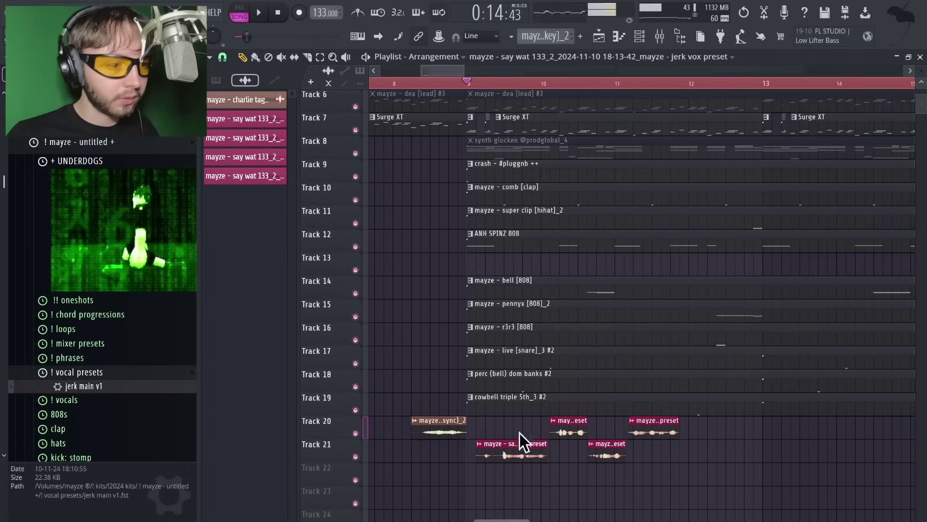
Select the recorded vocal clips between bars 9 and 12 on Tracks 20 and 21 of the playlist
{"action": "left_click_drag", "start_coordinate": [490, 414], "coordinate": [683, 465]}
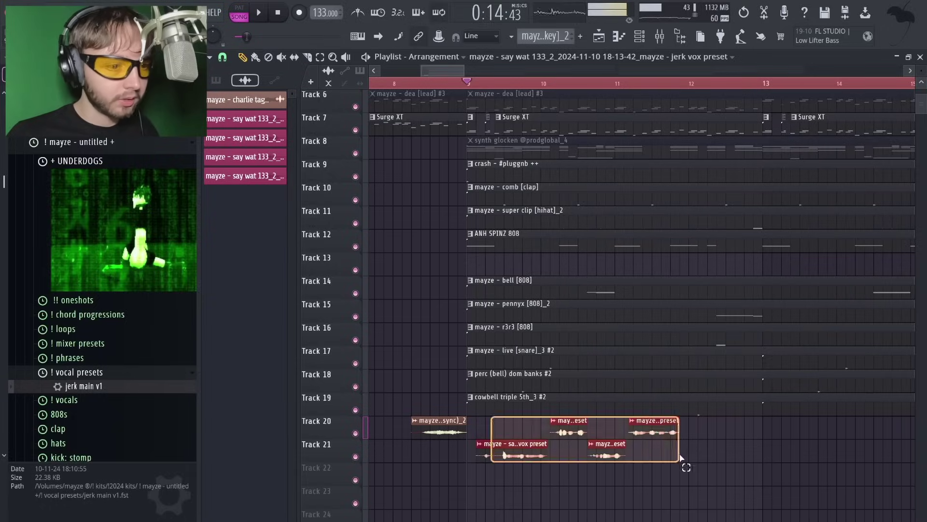